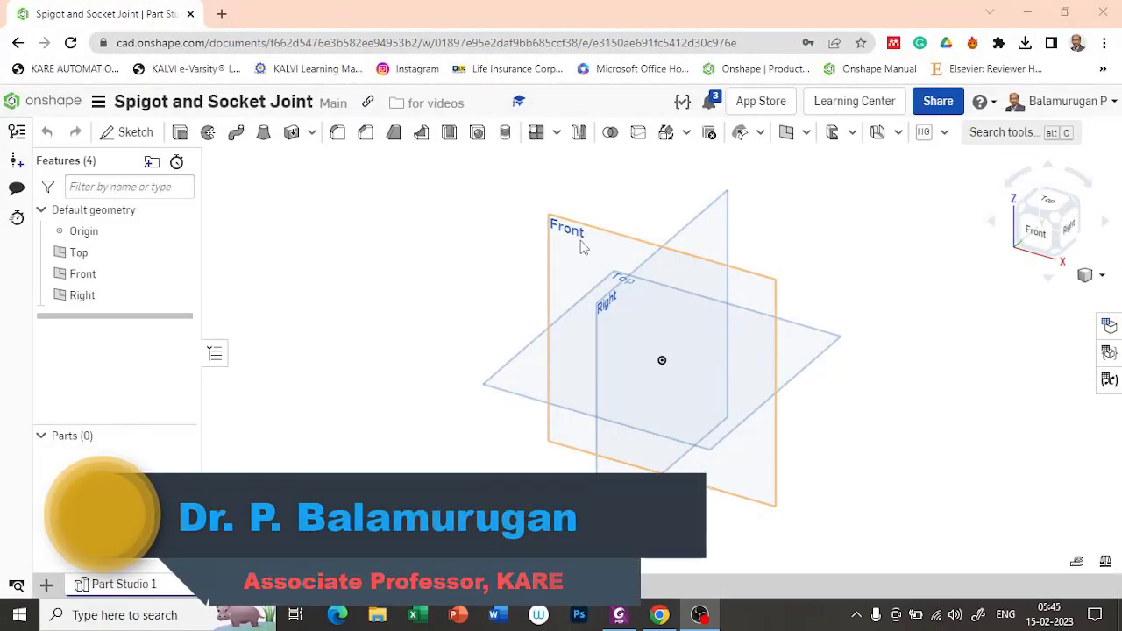
Start a new sketch on the Front plane, viewed normal to the plane.
{"action": "left_click", "coordinate": [574, 306]}
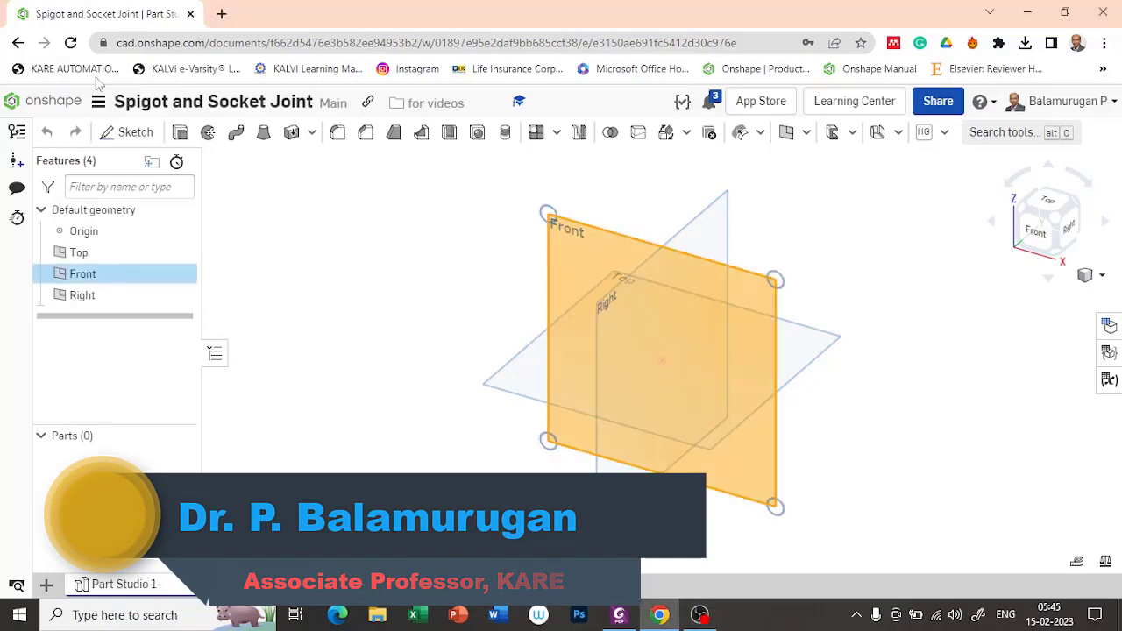
{"action": "left_click", "coordinate": [458, 338]}
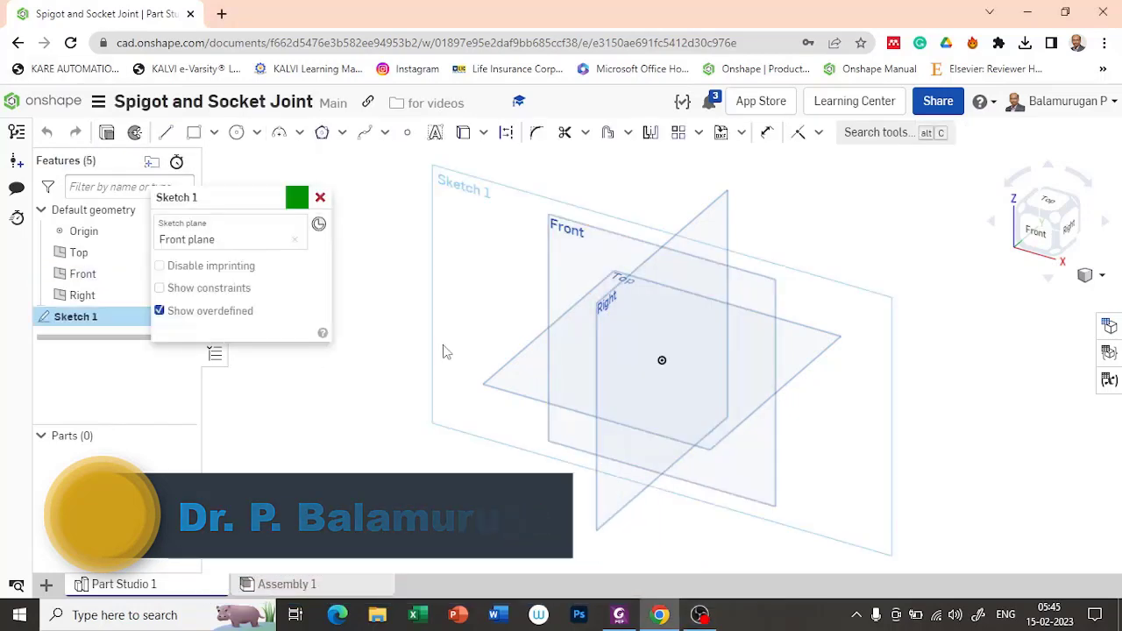
{"action": "key", "text": "n"}
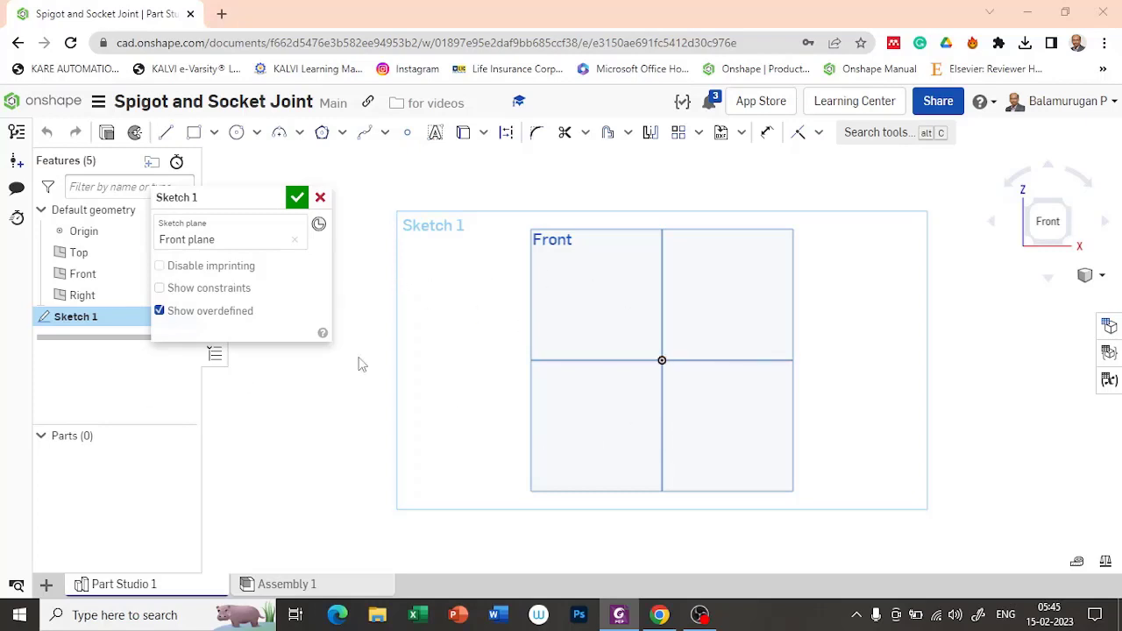
Sketch an open three-step profile rising from the horizontal axis, its middle tread about 48 mm ending above the origin and its highest about 42 mm.
{"action": "left_click", "coordinate": [166, 133]}
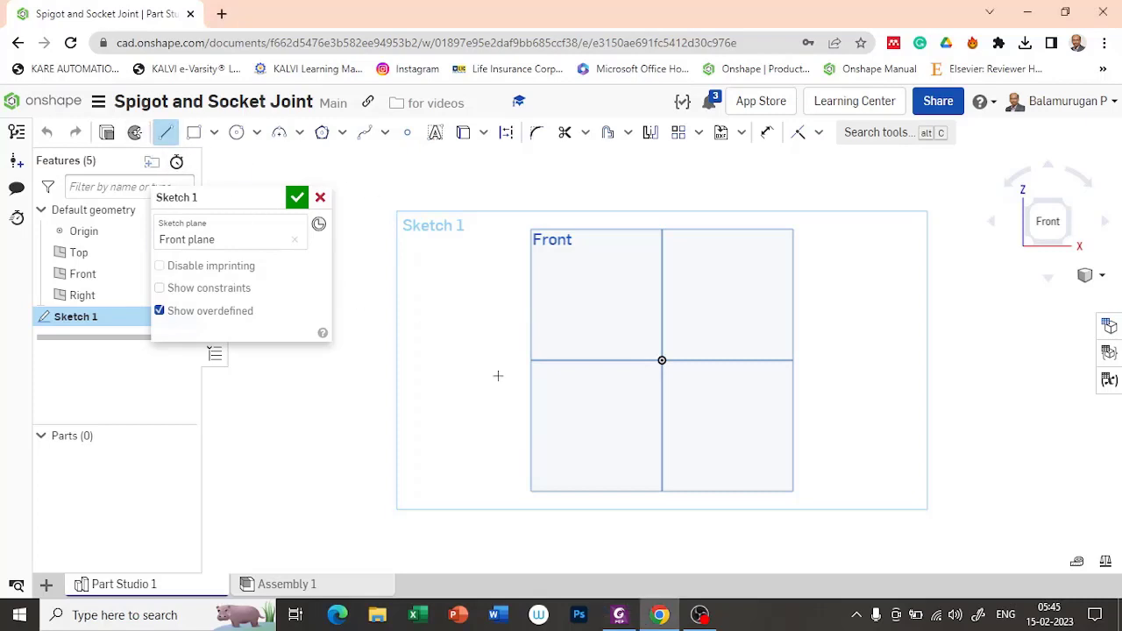
{"action": "left_click", "coordinate": [542, 358]}
{"action": "left_click", "coordinate": [543, 335]}
{"action": "left_click", "coordinate": [578, 308]}
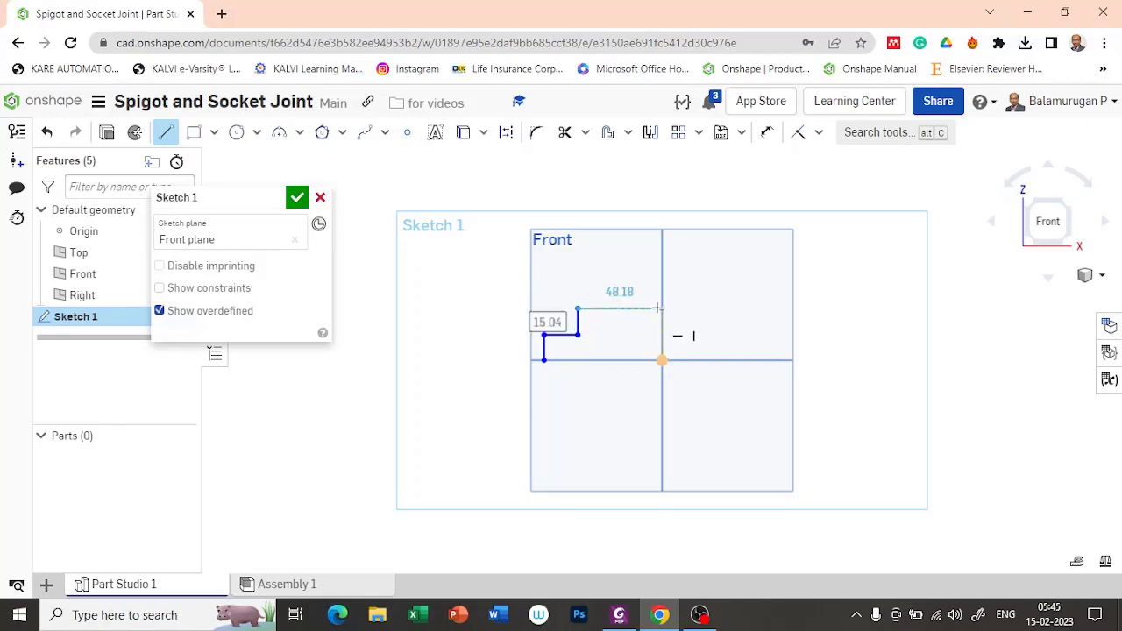
{"action": "left_click", "coordinate": [662, 308]}
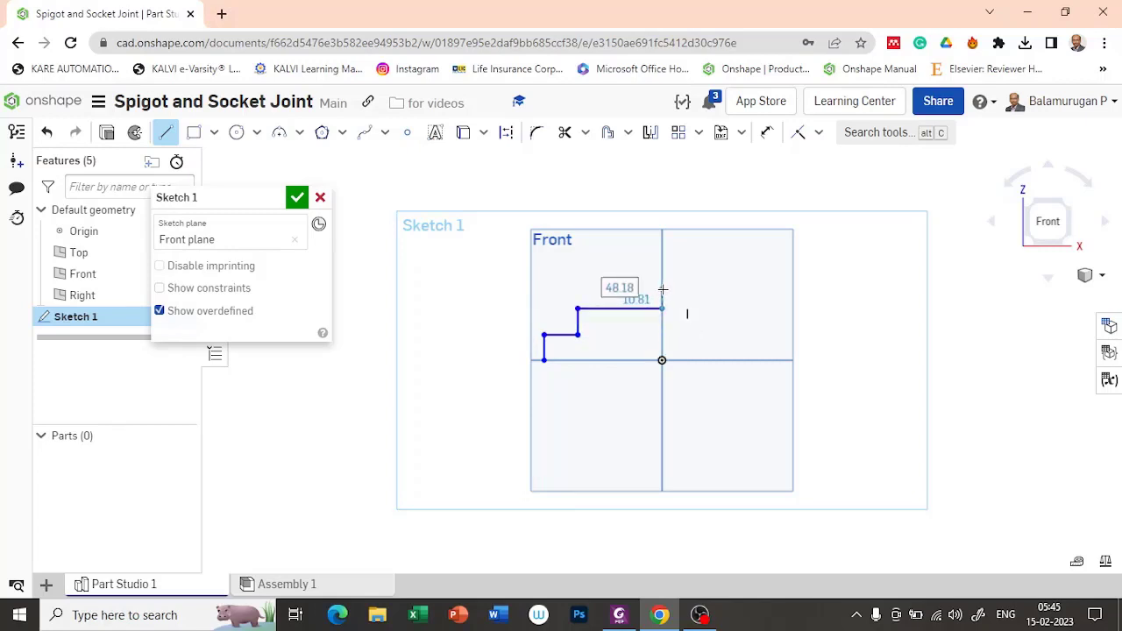
{"action": "left_click", "coordinate": [662, 287]}
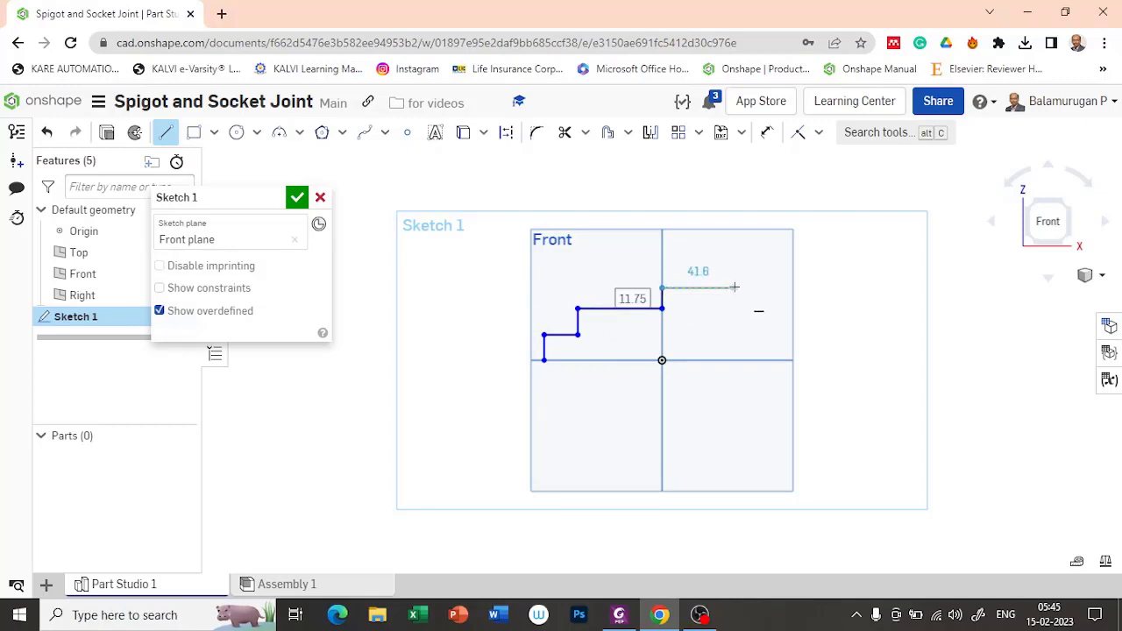
{"action": "left_click", "coordinate": [734, 288]}
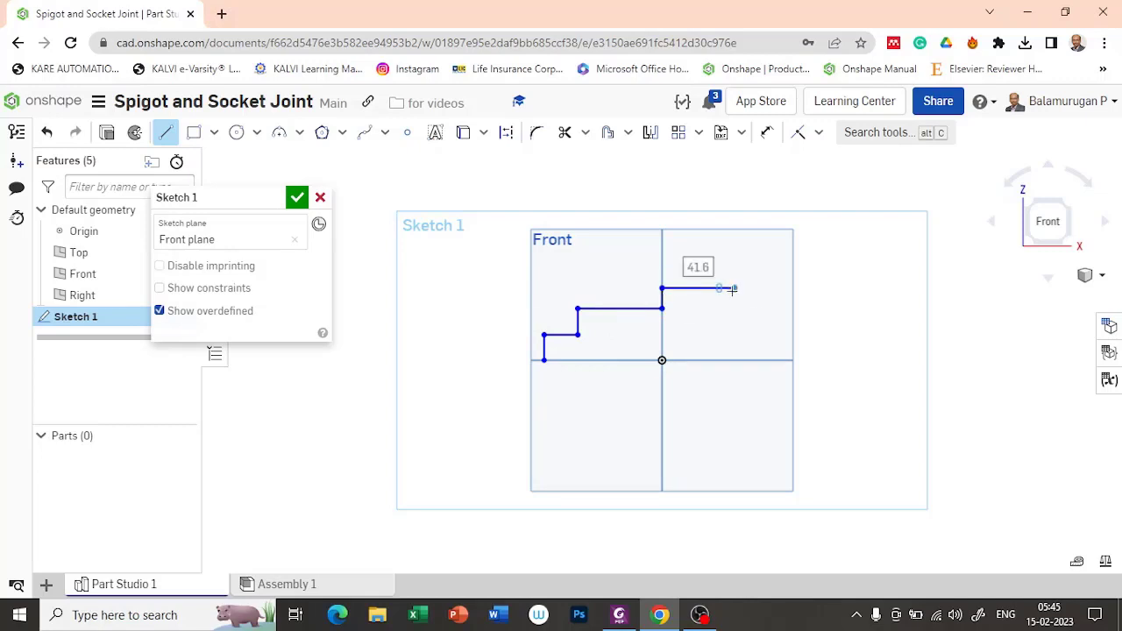
{"action": "left_click", "coordinate": [735, 359]}
{"action": "key", "text": "Escape"}
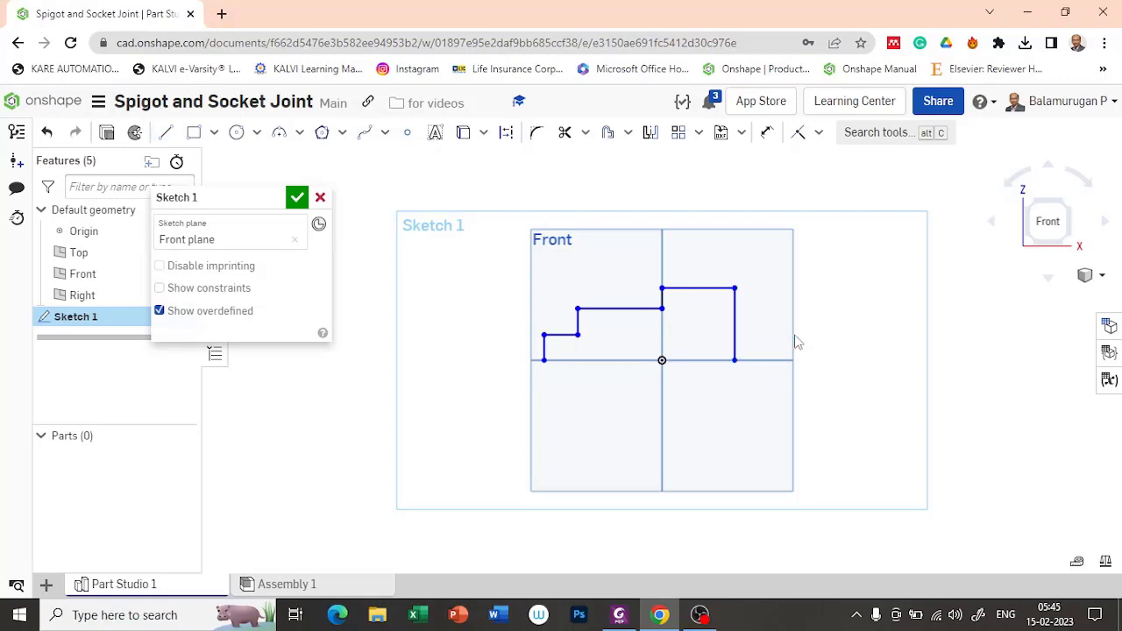
Draw a horizontal axis line about 349 mm long through the origin, extending past both ends of the stepped profile.
{"action": "left_click", "coordinate": [166, 133]}
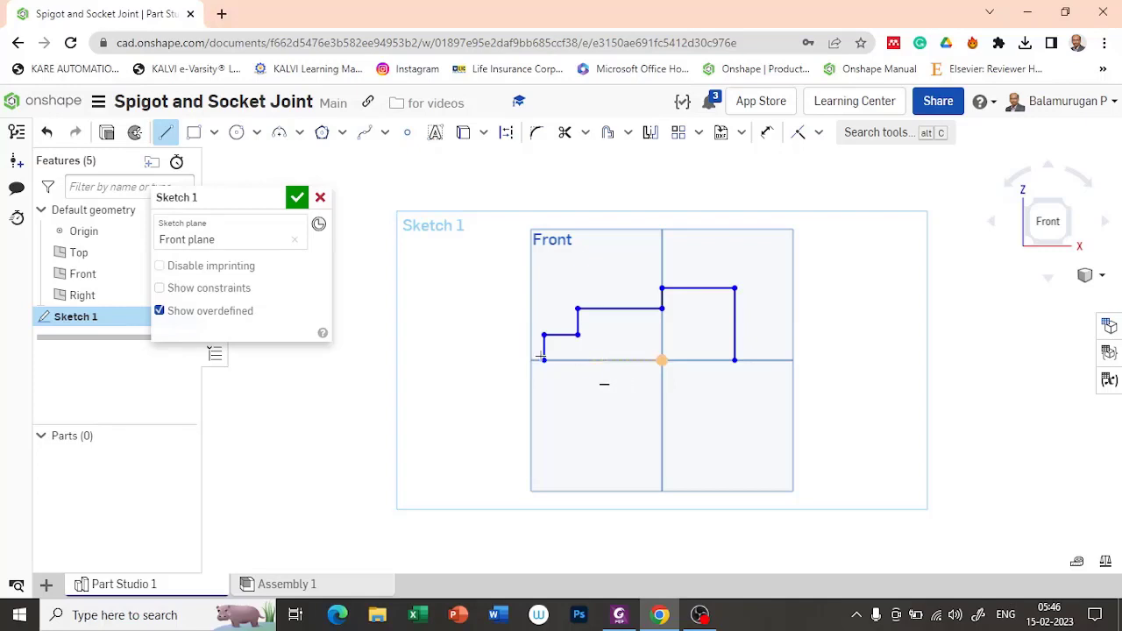
{"action": "left_click", "coordinate": [416, 360]}
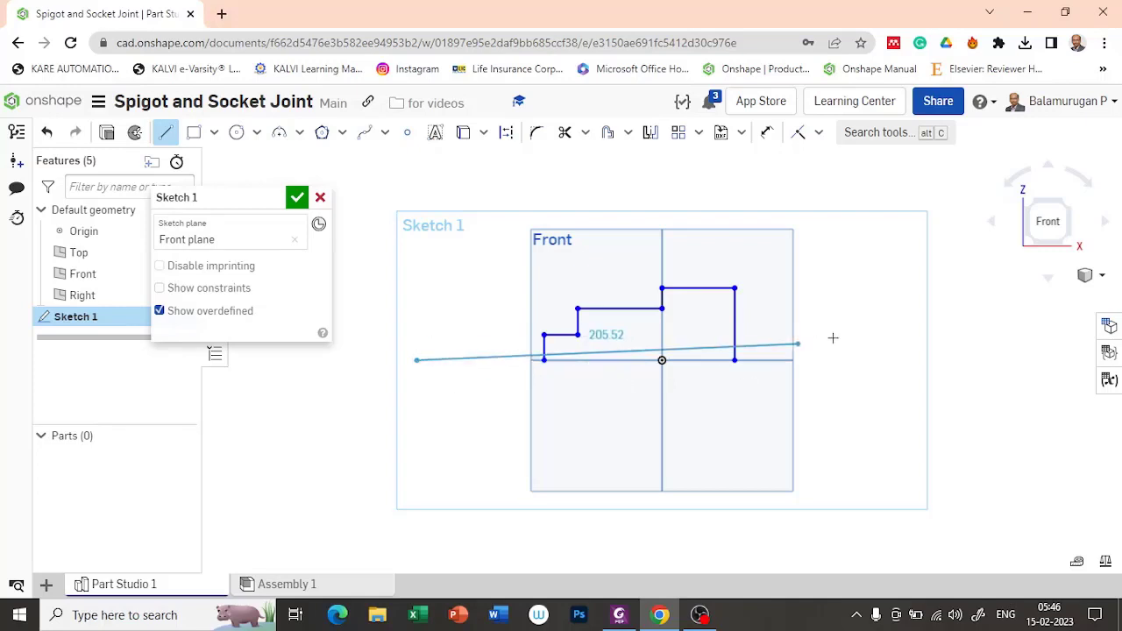
{"action": "left_click", "coordinate": [1026, 358]}
{"action": "key", "text": "Escape"}
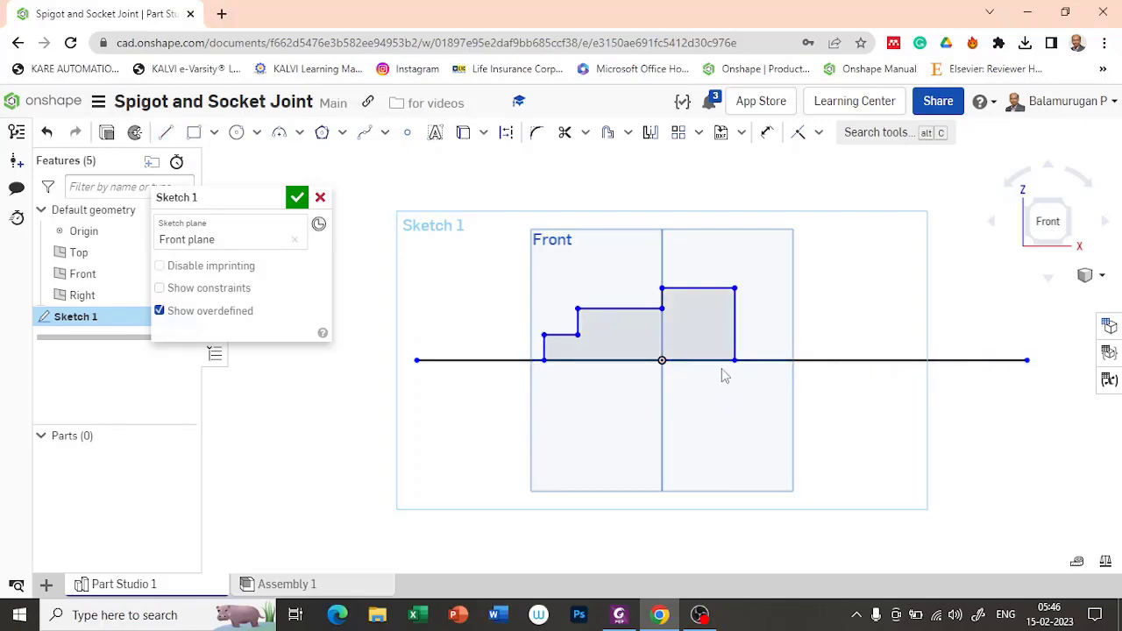
{"action": "left_click", "coordinate": [817, 360]}
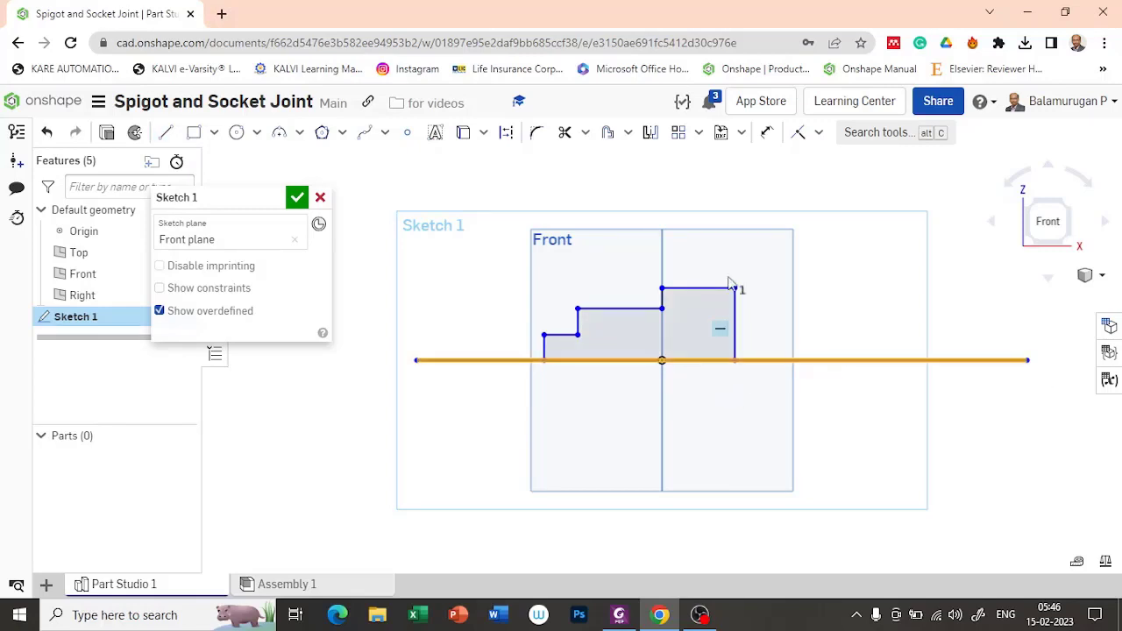
{"action": "left_click", "coordinate": [513, 135]}
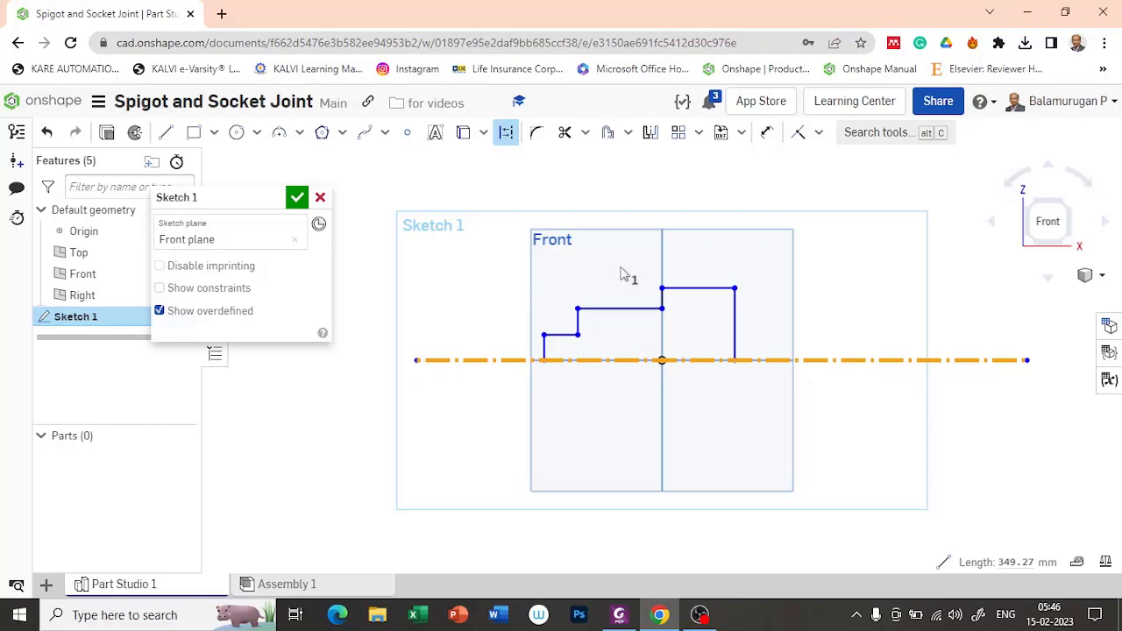
{"action": "left_click", "coordinate": [505, 132]}
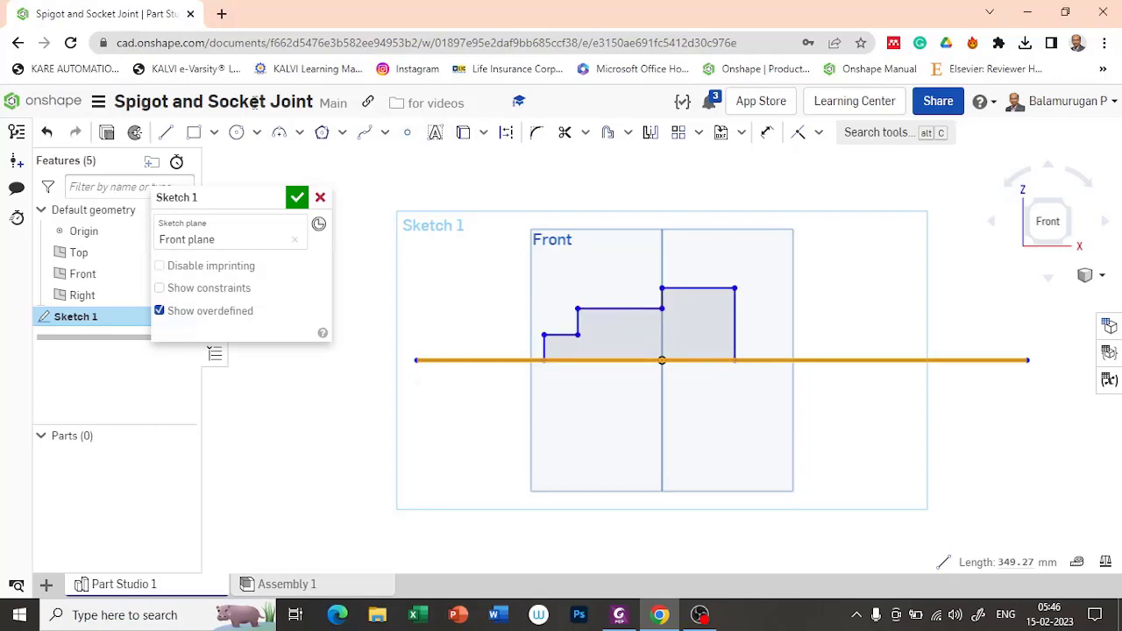
{"action": "left_click", "coordinate": [767, 132]}
{"action": "left_click", "coordinate": [569, 335]}
{"action": "left_click", "coordinate": [574, 360]}
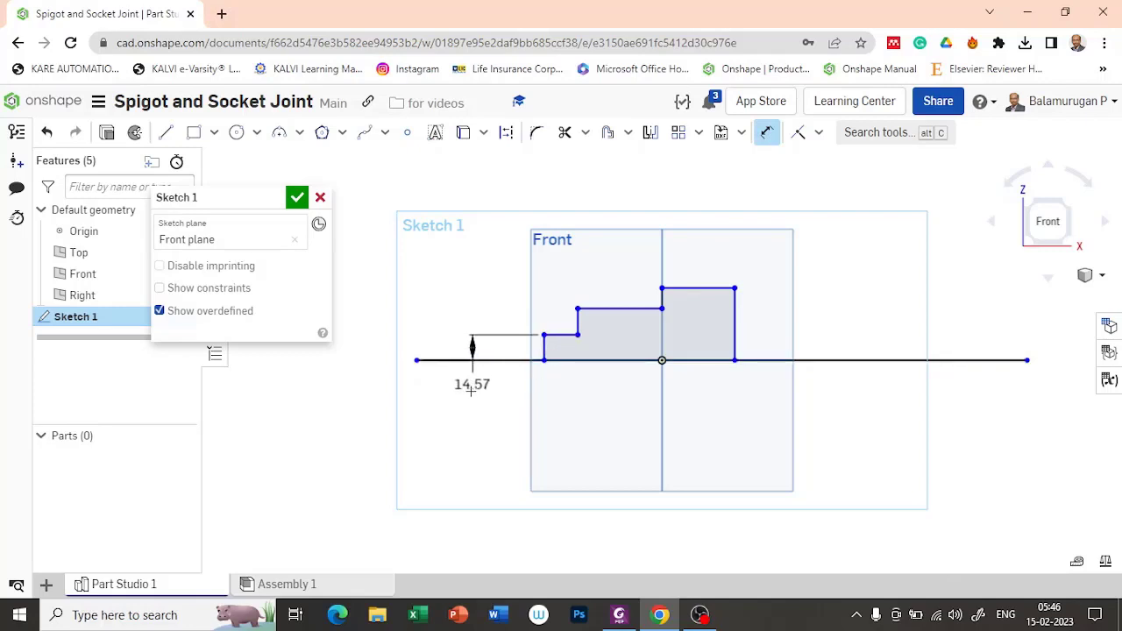
{"action": "key", "text": "Escape"}
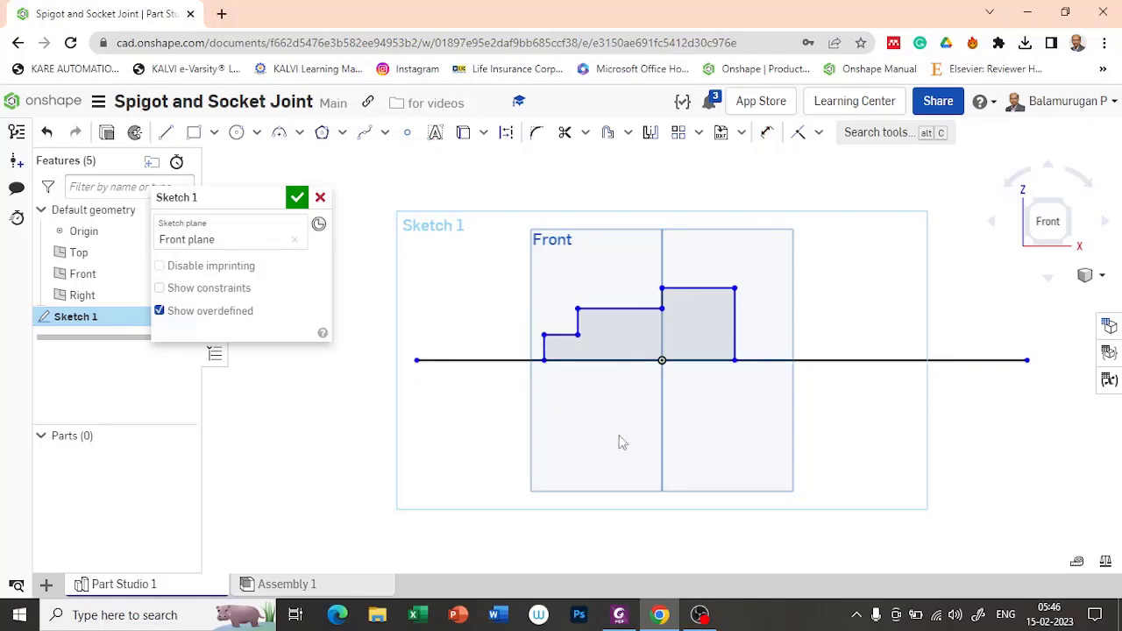
Convert the horizontal axis line through the origin to construction geometry.
{"action": "left_click", "coordinate": [477, 360]}
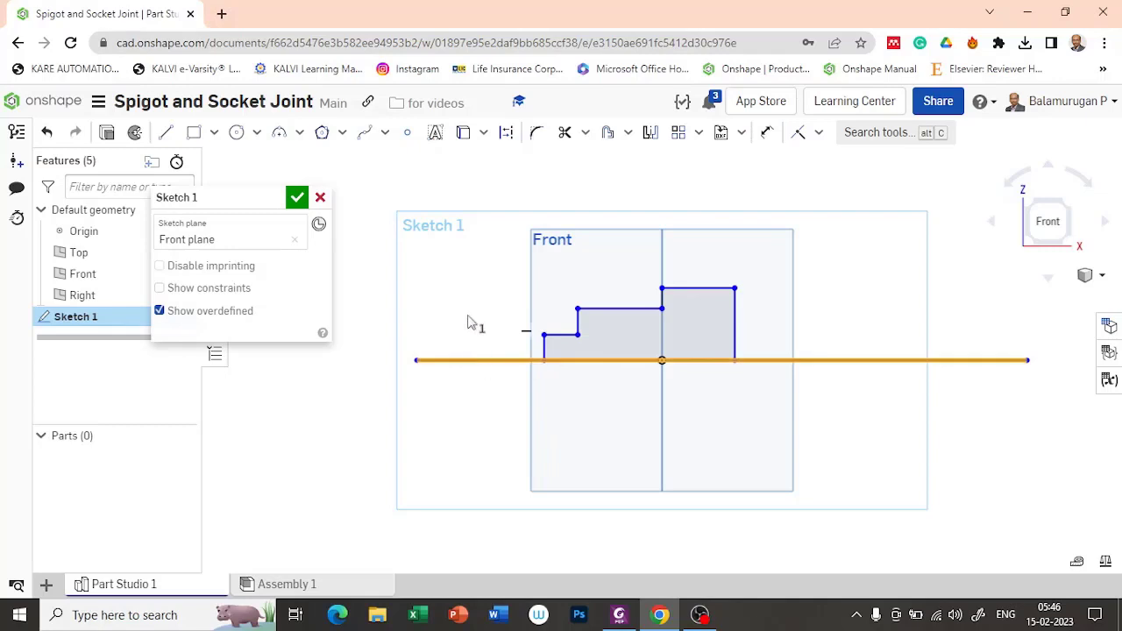
{"action": "left_click", "coordinate": [505, 132]}
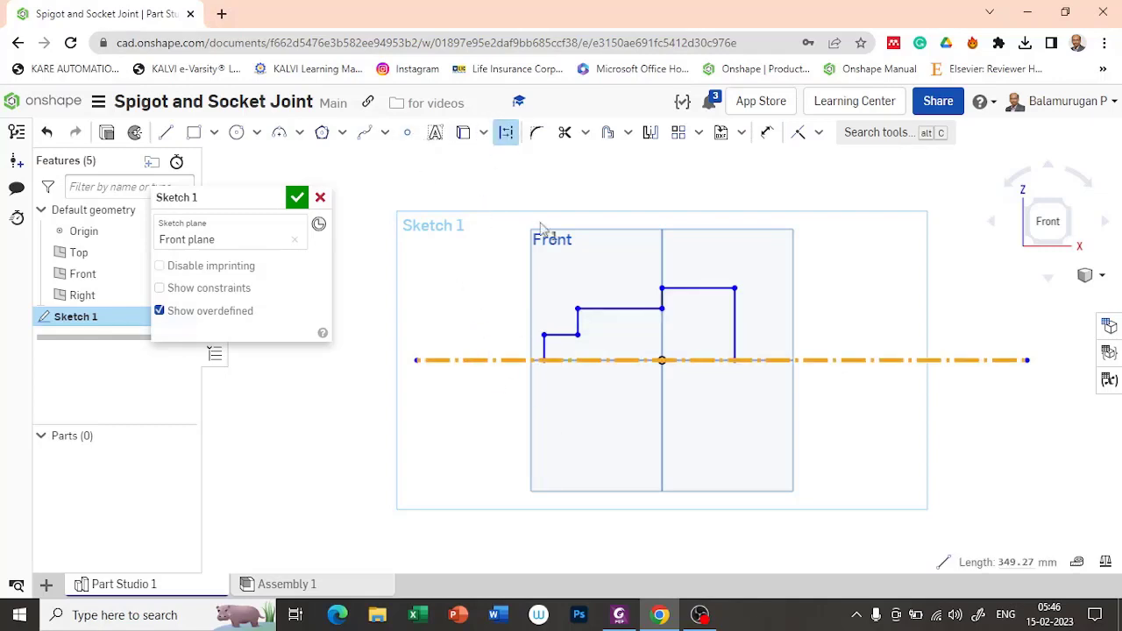
{"action": "left_click", "coordinate": [519, 180]}
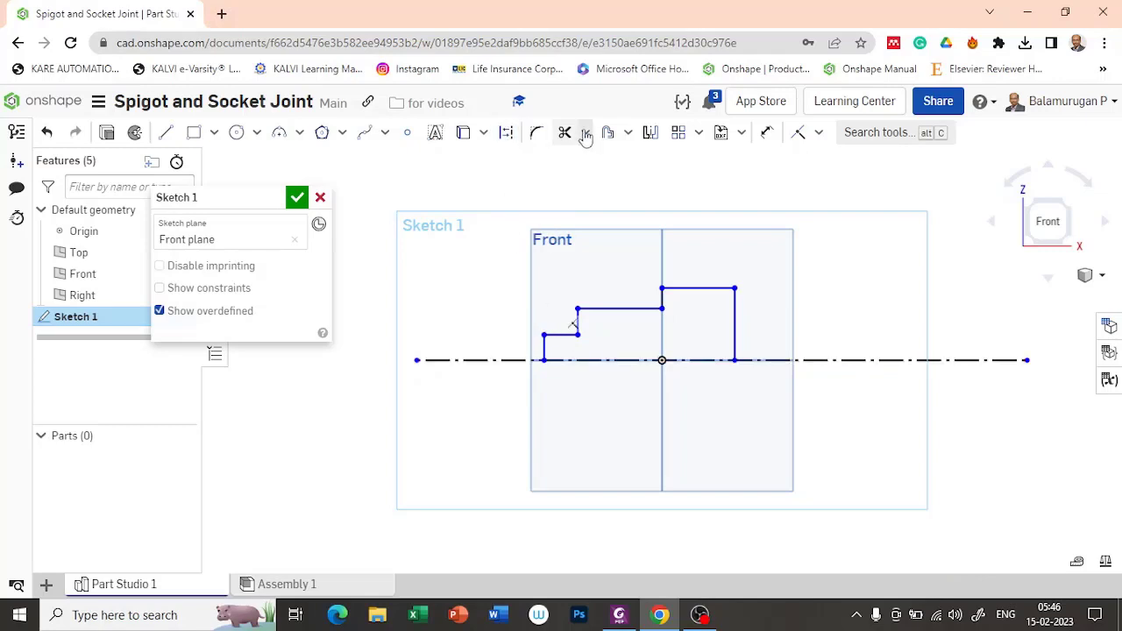
Dimension the lowest step of the profile about the construction axis as a 25 mm diameter.
{"action": "left_click", "coordinate": [767, 133]}
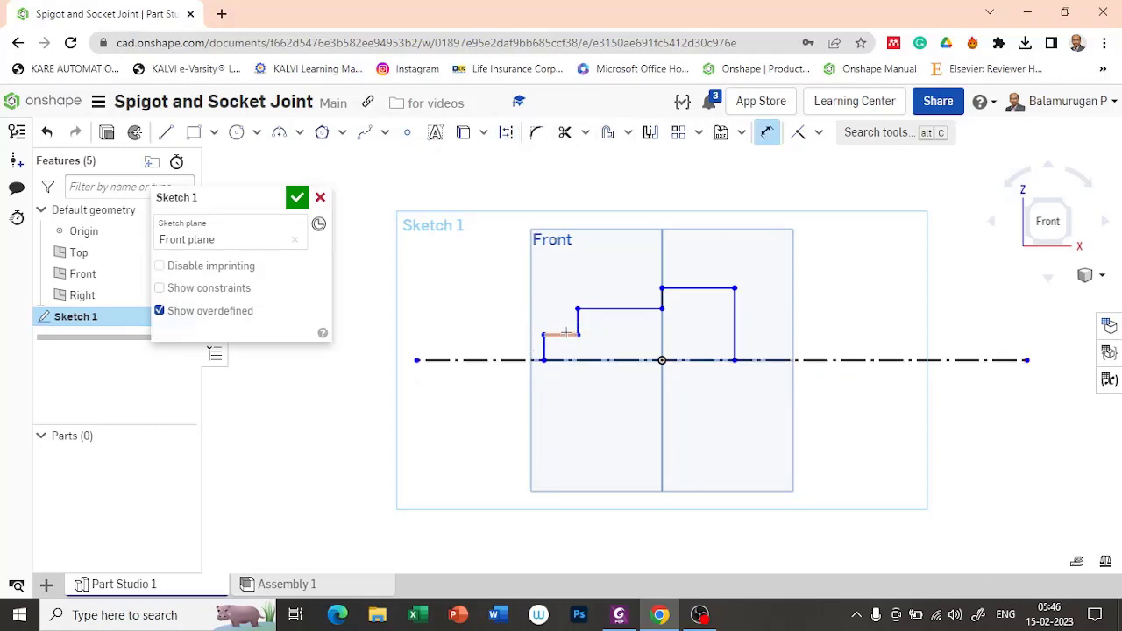
{"action": "left_click", "coordinate": [563, 334]}
{"action": "left_click", "coordinate": [521, 361]}
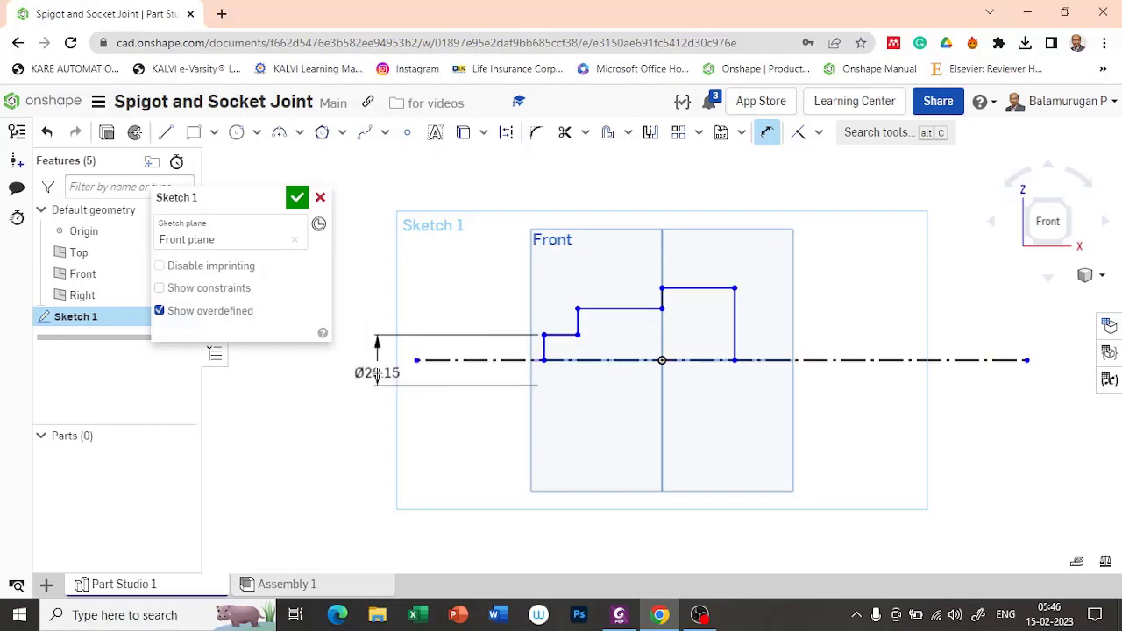
{"action": "left_click", "coordinate": [377, 370]}
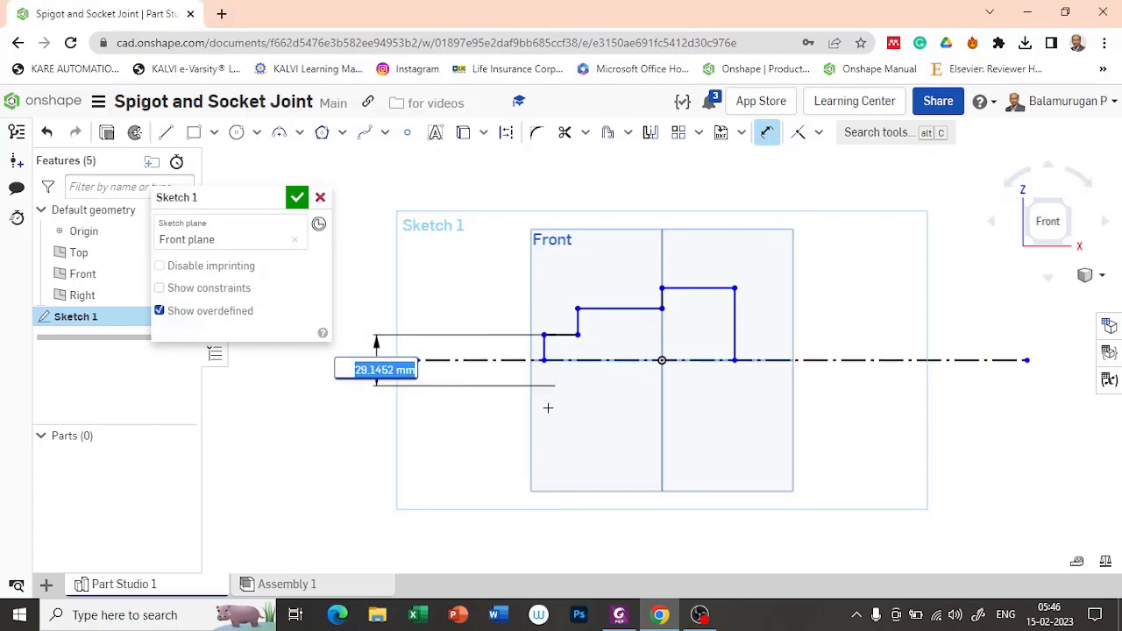
{"action": "key", "text": "Return"}
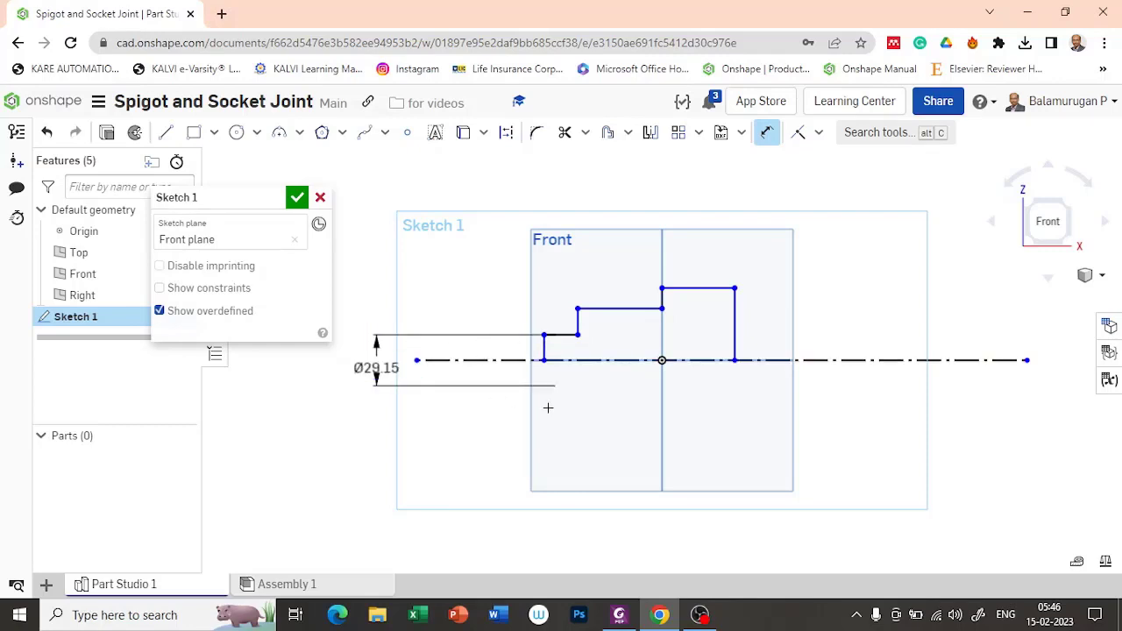
Dimension the middle step of the profile about the construction axis as a 46 mm diameter.
{"action": "left_click", "coordinate": [619, 323]}
{"action": "left_click", "coordinate": [628, 360]}
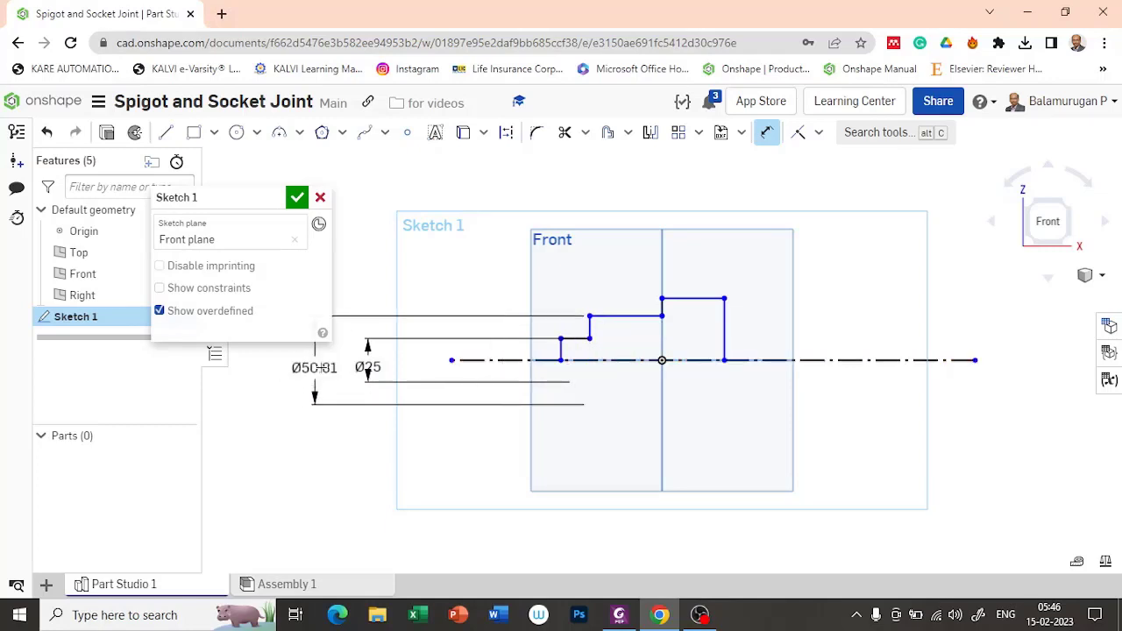
{"action": "left_click", "coordinate": [320, 367]}
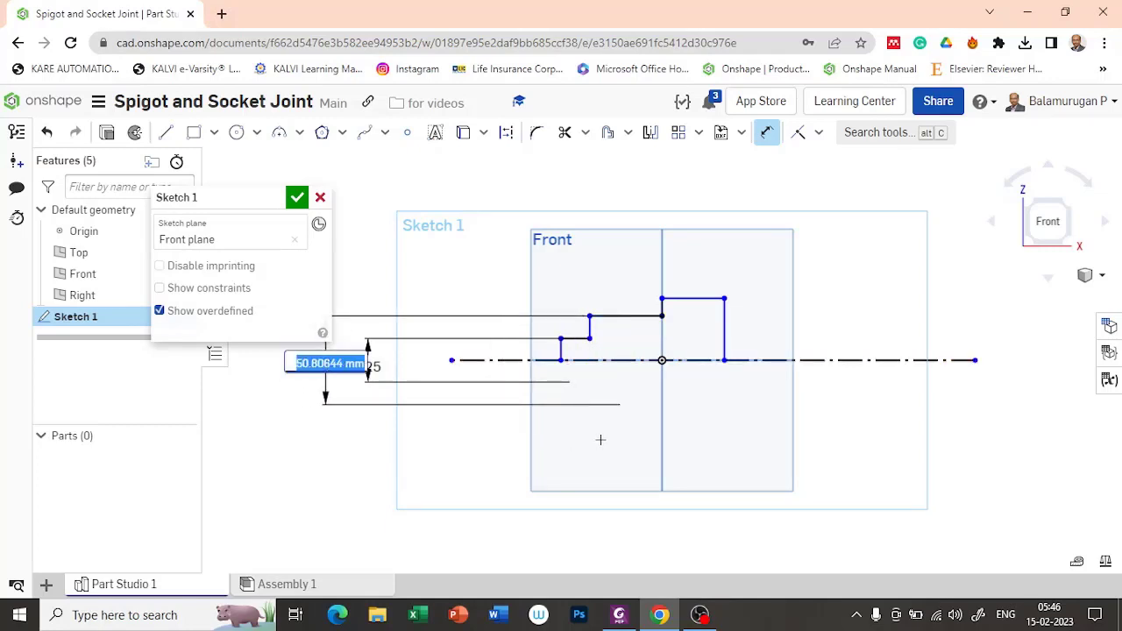
{"action": "type", "text": "46"}
{"action": "key", "text": "Return"}
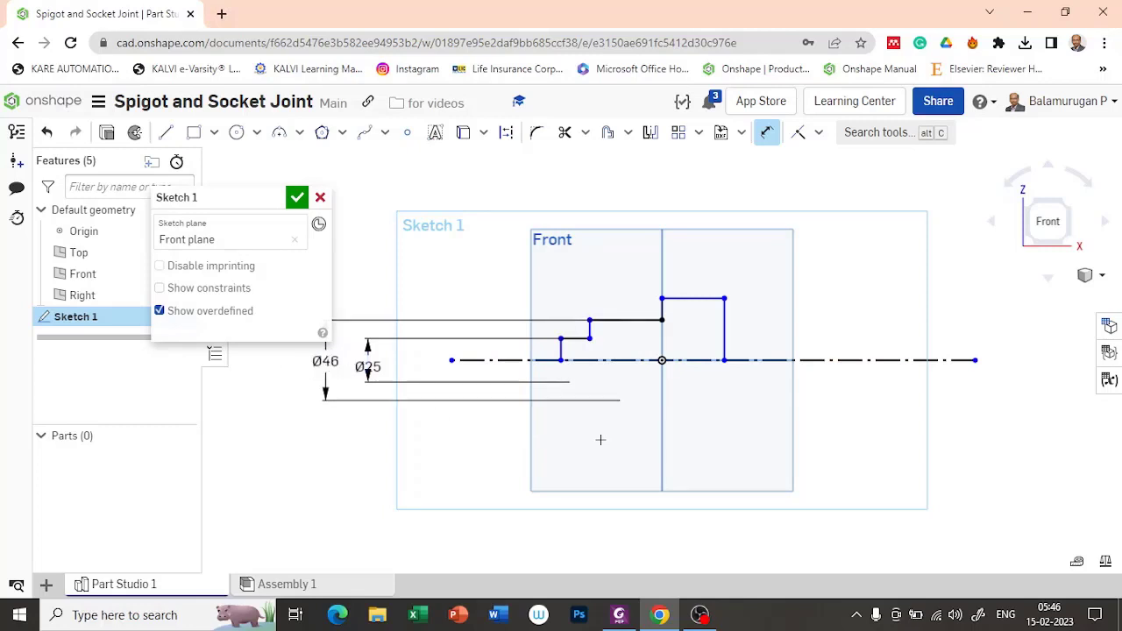
Dimension the highest step of the profile about the construction axis as a 64 mm diameter.
{"action": "left_click", "coordinate": [697, 312]}
{"action": "left_click", "coordinate": [701, 360]}
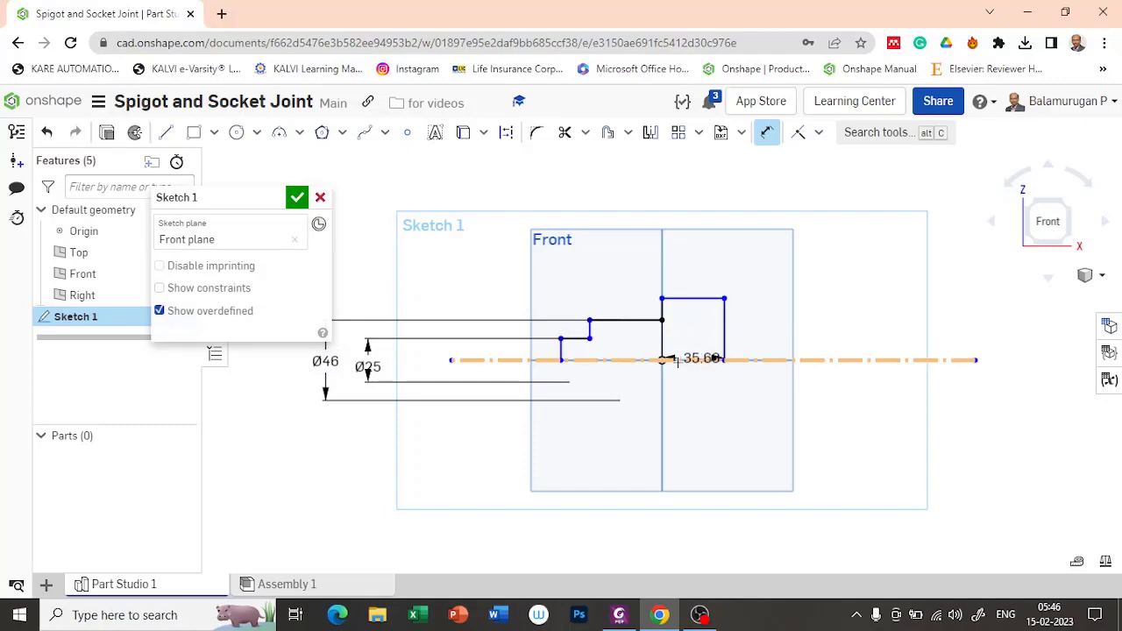
{"action": "left_click", "coordinate": [279, 370]}
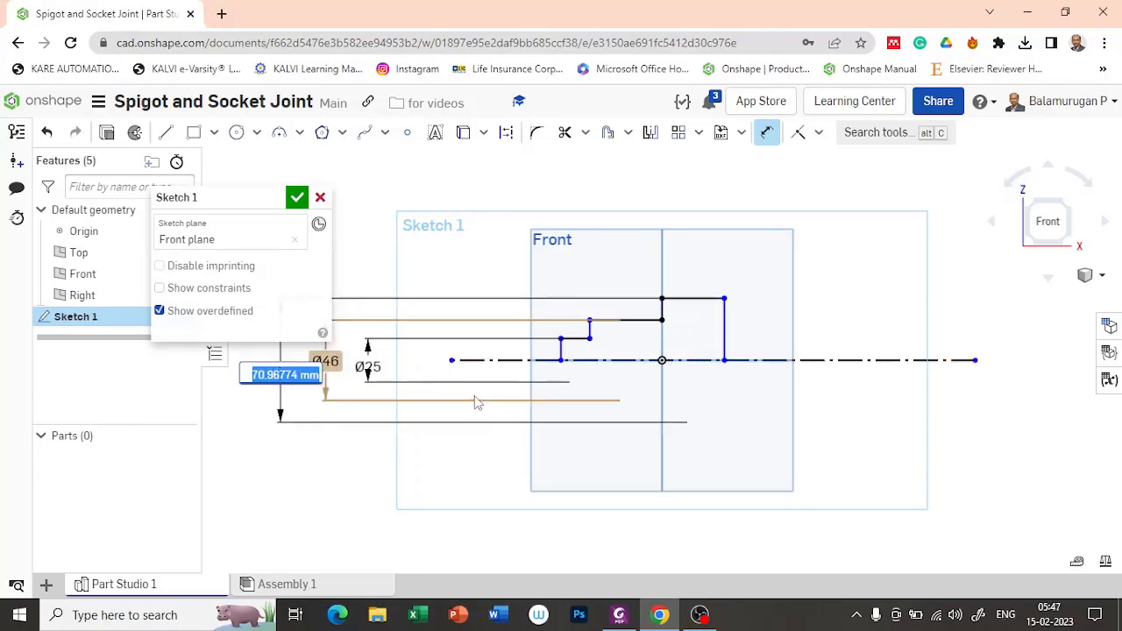
{"action": "type", "text": "64"}
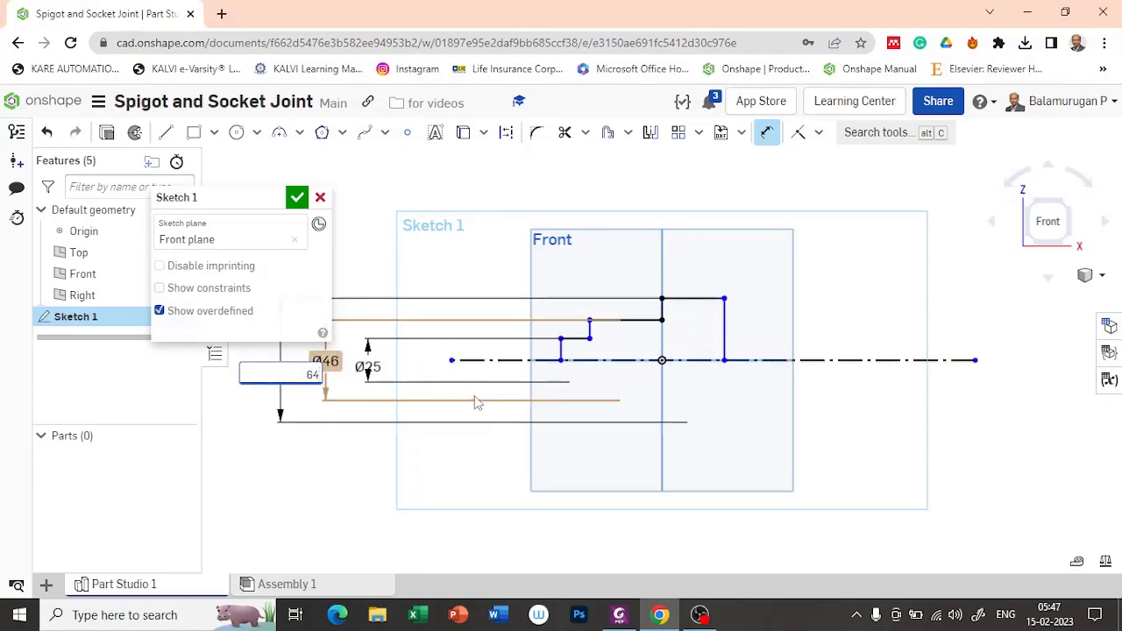
{"action": "key", "text": "Return"}
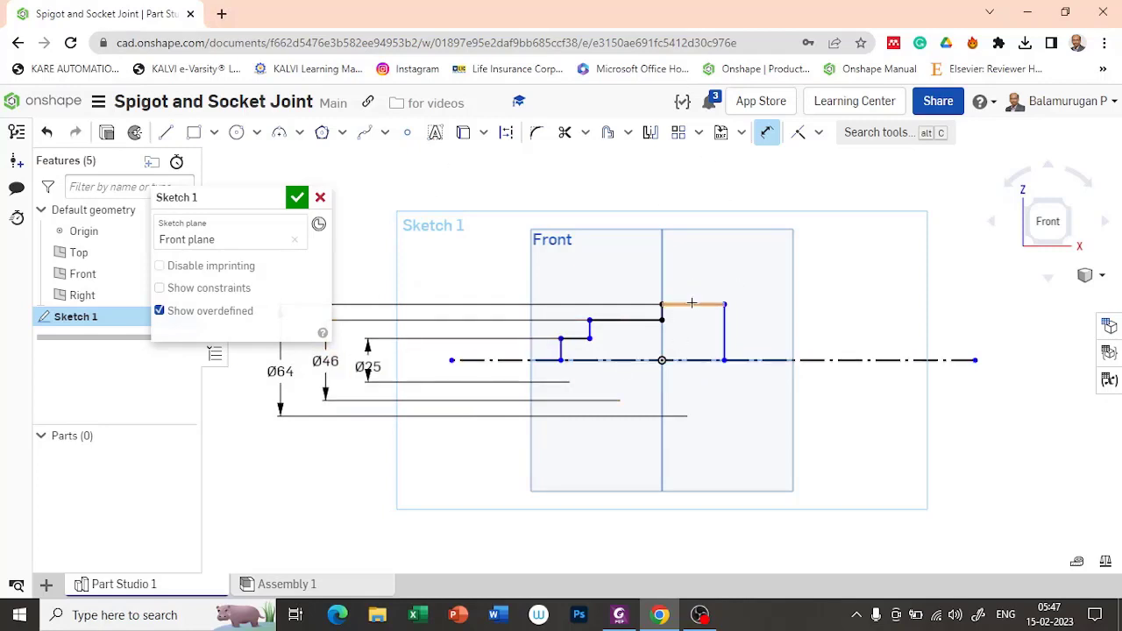
Dimension the horizontal length of the highest step as 30 mm.
{"action": "left_click", "coordinate": [692, 302]}
{"action": "left_click", "coordinate": [695, 269]}
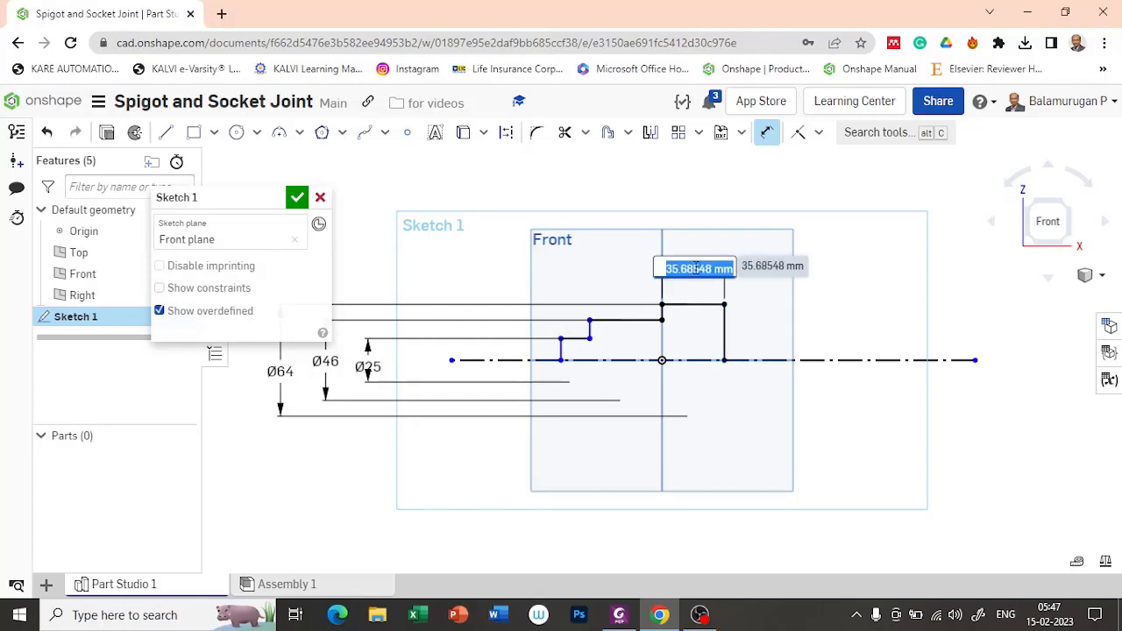
{"action": "type", "text": "30"}
{"action": "key", "text": "Return"}
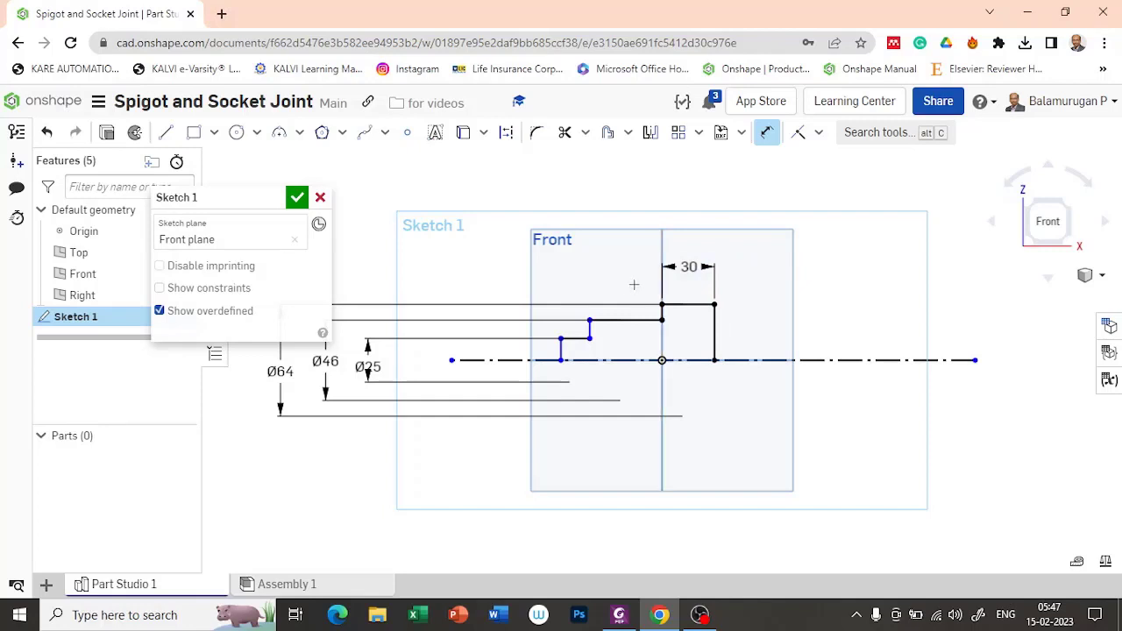
Dimension the horizontal distance from the highest step's outer end line to the middle step's far vertical edge as 105 mm.
{"action": "left_click", "coordinate": [717, 319]}
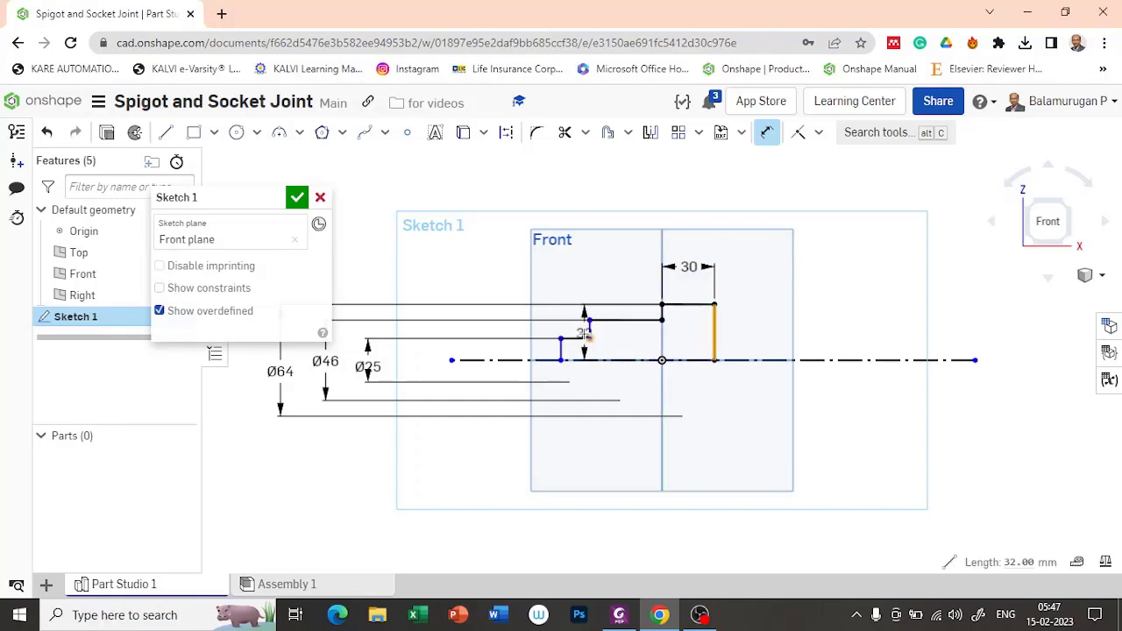
{"action": "scroll", "coordinate": [586, 334], "scroll_direction": "up", "scroll_amount": 5}
{"action": "left_click", "coordinate": [633, 291]}
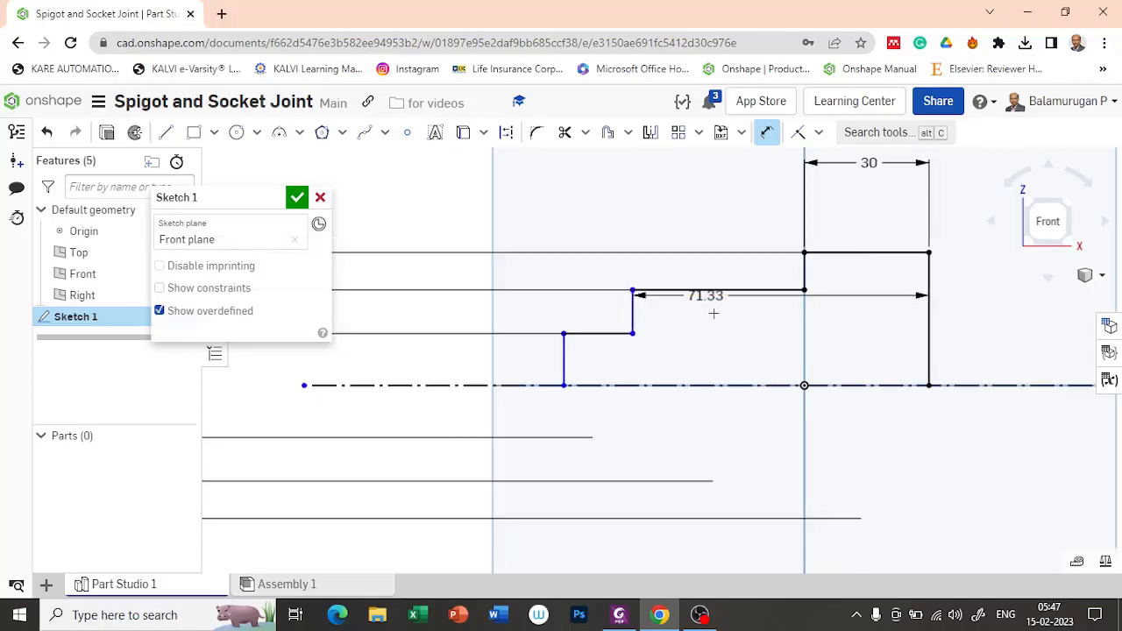
{"action": "scroll", "coordinate": [714, 313], "scroll_direction": "down", "scroll_amount": 5}
{"action": "left_click", "coordinate": [747, 250]}
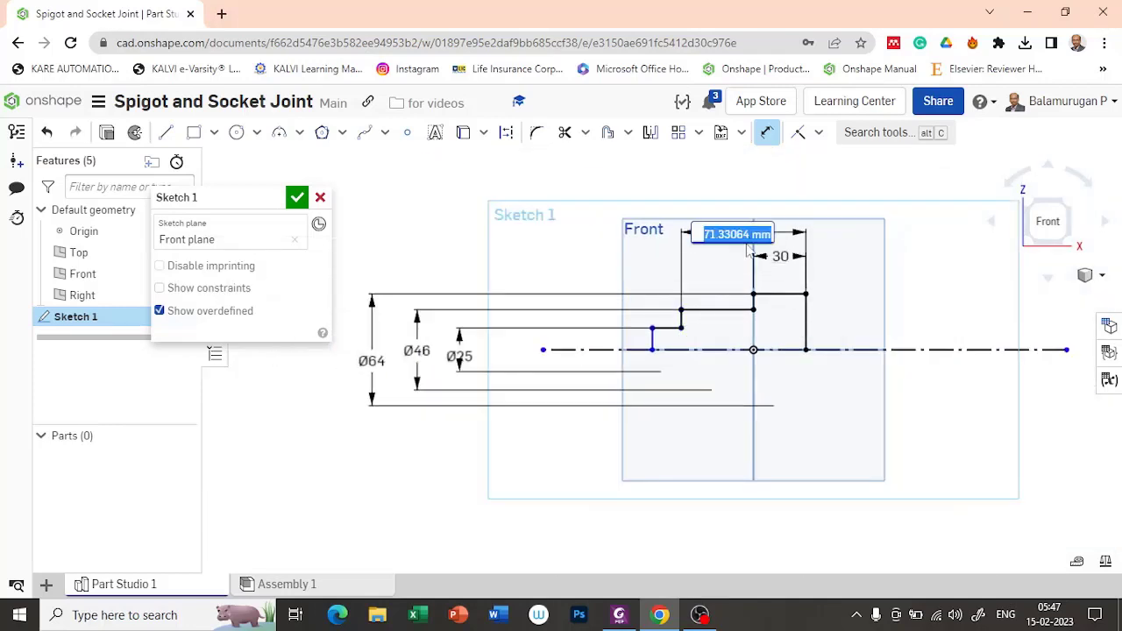
{"action": "type", "text": "105"}
{"action": "key", "text": "Return"}
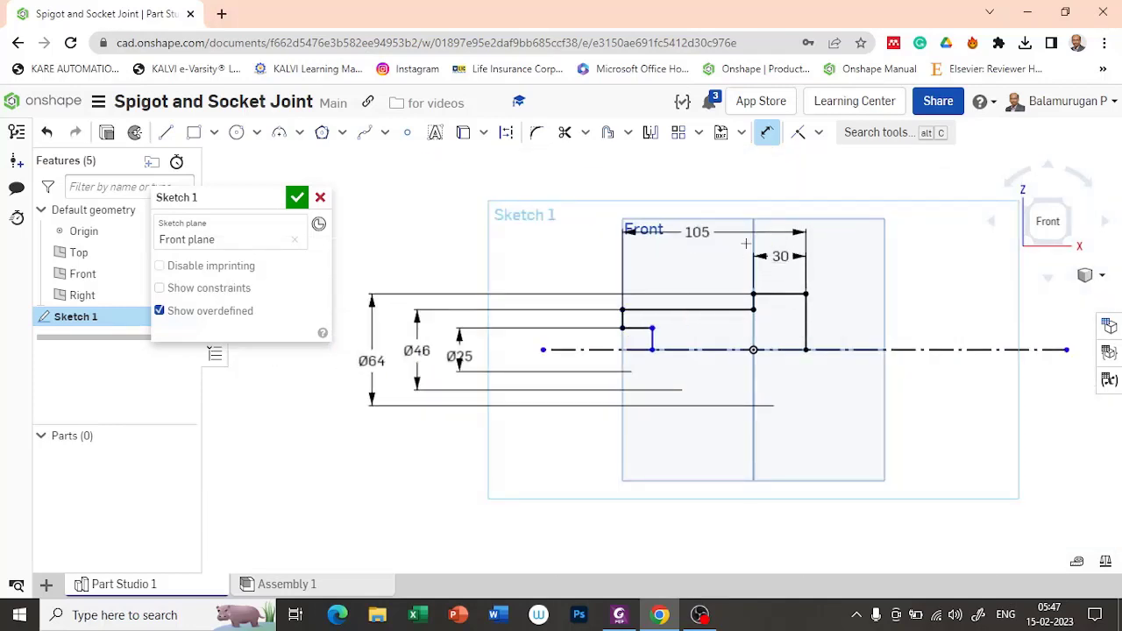
Dimension the overall horizontal length from the highest step's outer end line to the lowest step's end line as 125 mm.
{"action": "left_click", "coordinate": [653, 336]}
{"action": "left_click", "coordinate": [806, 326]}
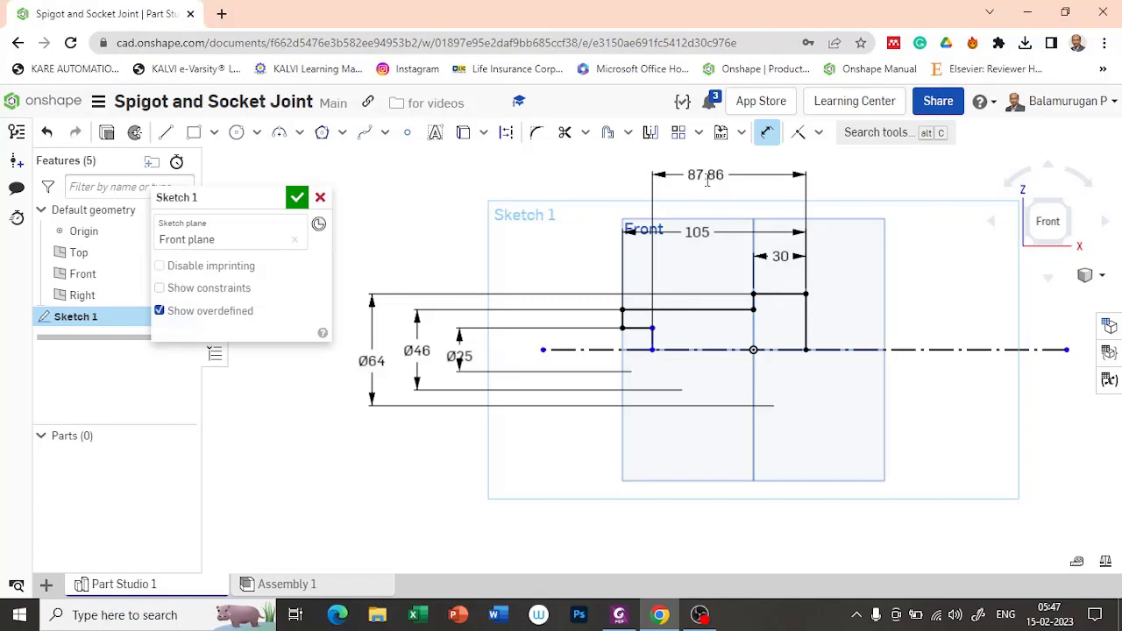
{"action": "left_click", "coordinate": [708, 180]}
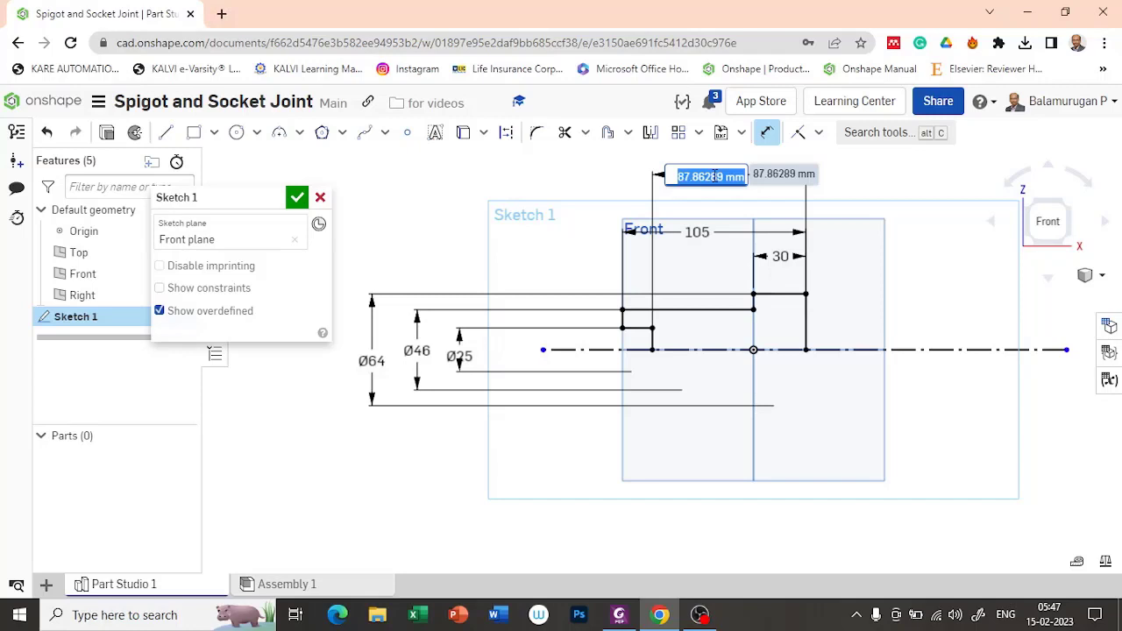
{"action": "type", "text": "12"}
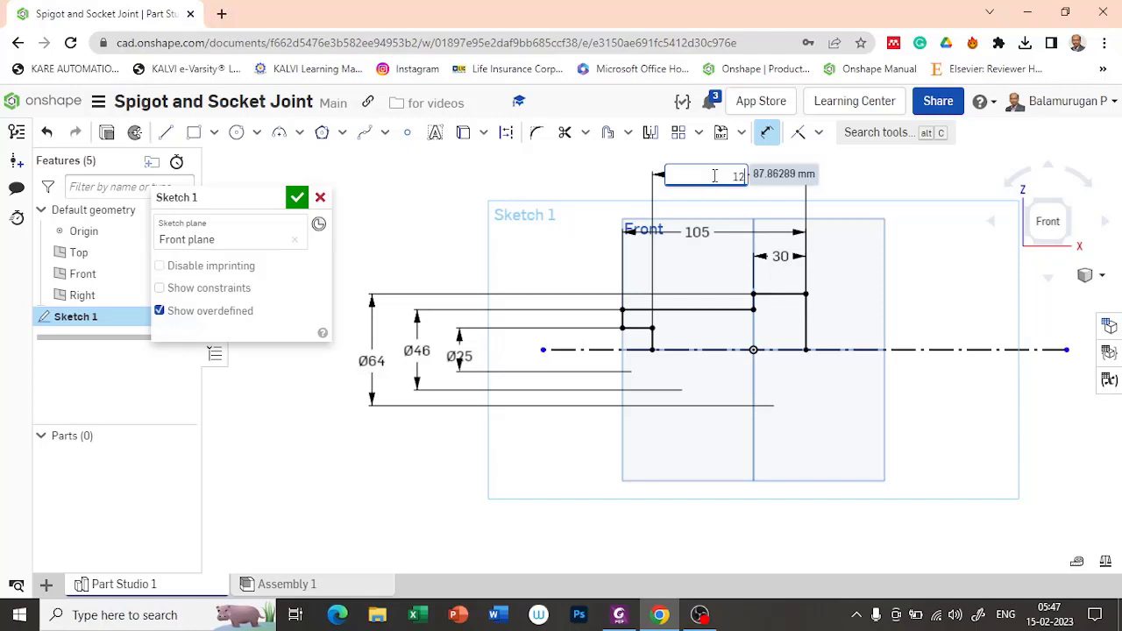
{"action": "type", "text": "5"}
{"action": "key", "text": "Return"}
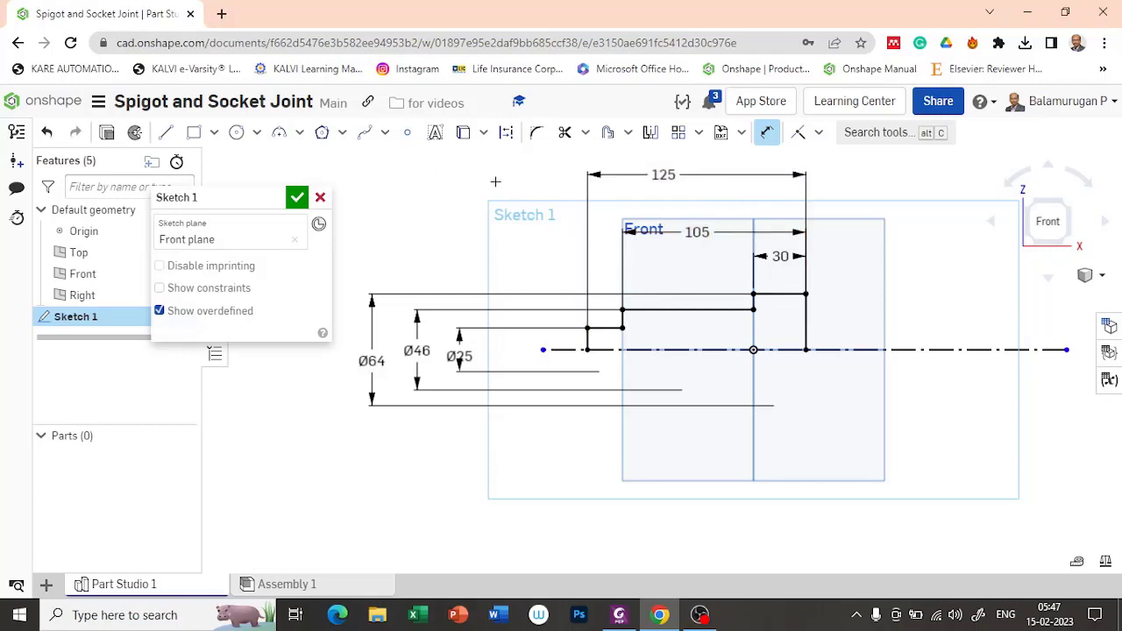
{"action": "left_click", "coordinate": [766, 133]}
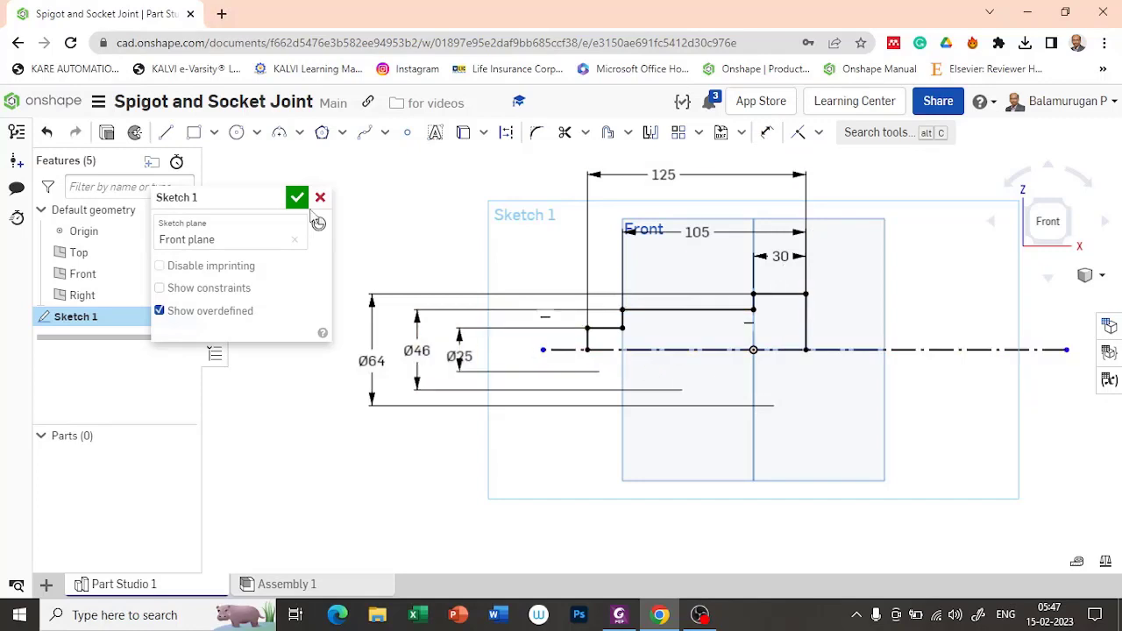
Sketch an inner stepped bore outline from the highest step's end line: about 65 mm inward, 5.6 mm outward, 18 mm inward, and down to the axis.
{"action": "left_click", "coordinate": [169, 132]}
{"action": "scroll", "coordinate": [799, 342], "scroll_direction": "up", "scroll_amount": 2}
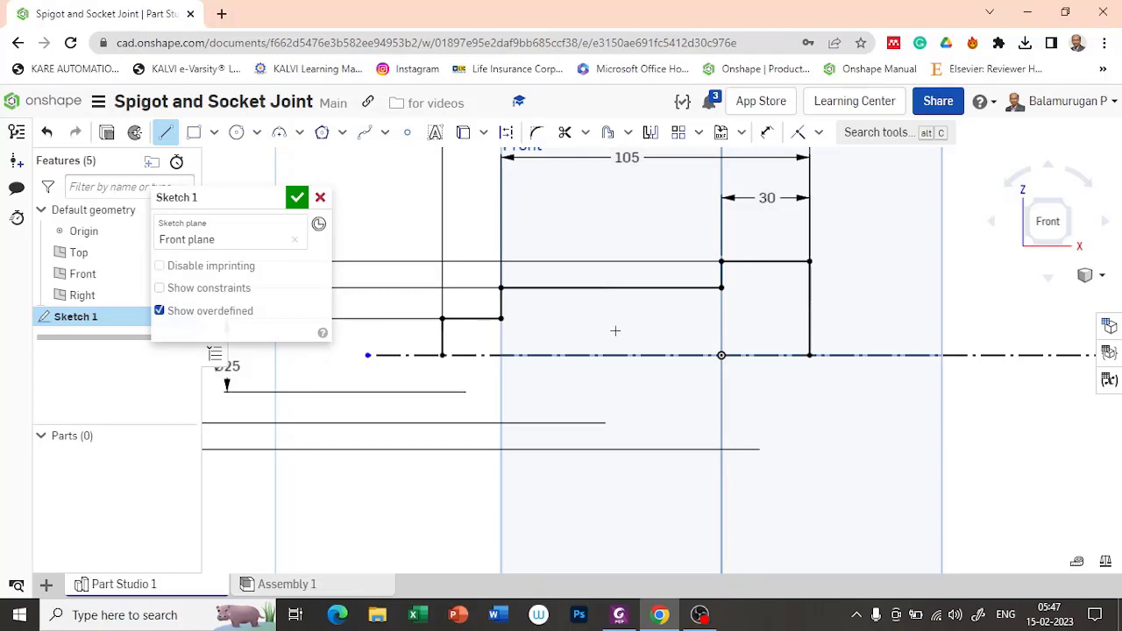
{"action": "left_click", "coordinate": [811, 321]}
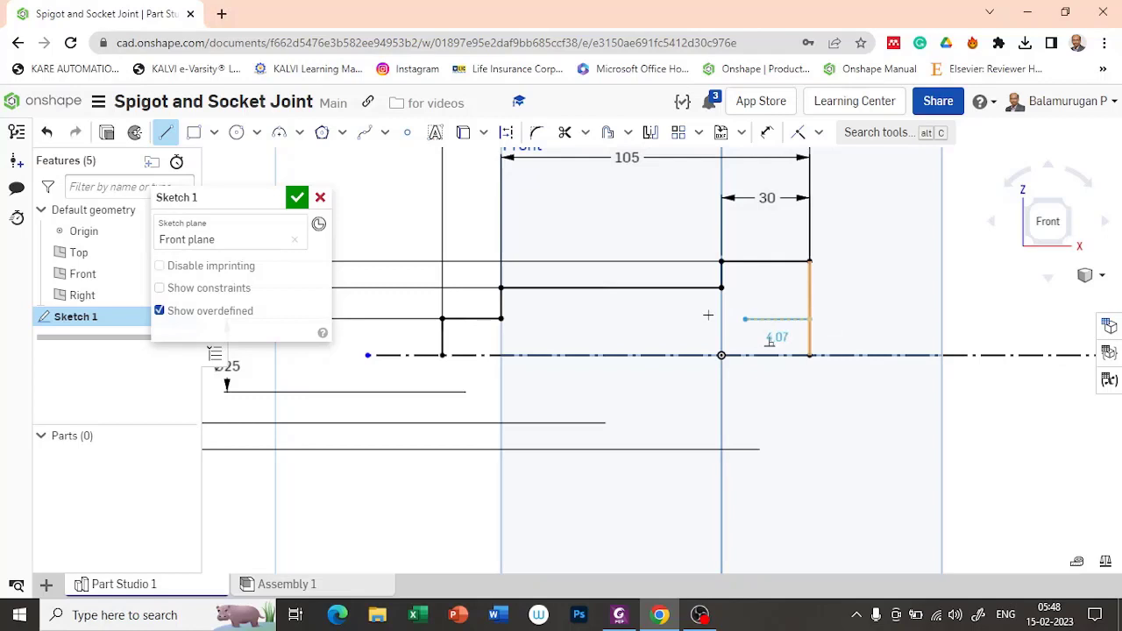
{"action": "left_click", "coordinate": [618, 320]}
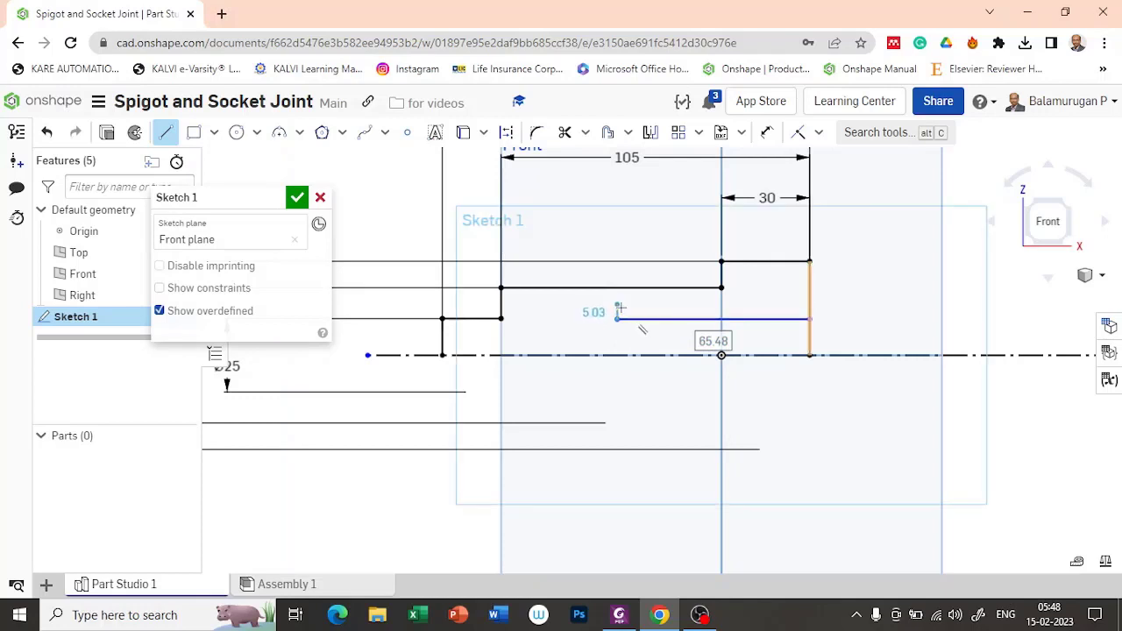
{"action": "left_click", "coordinate": [619, 305]}
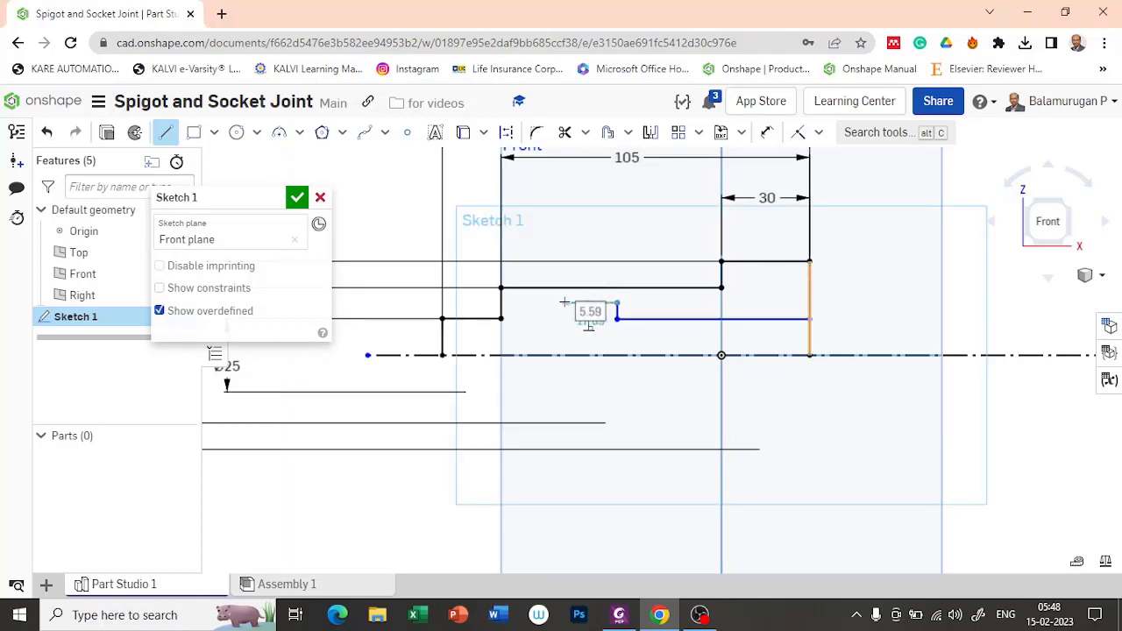
{"action": "key", "text": "Escape"}
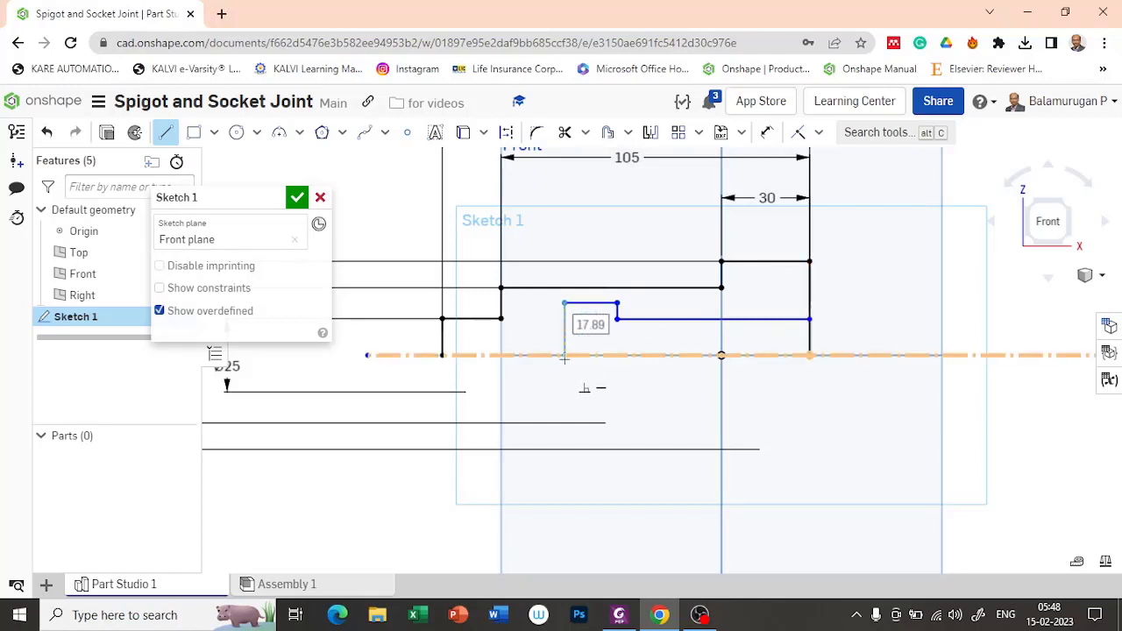
{"action": "left_click", "coordinate": [564, 355]}
{"action": "key", "text": "Escape"}
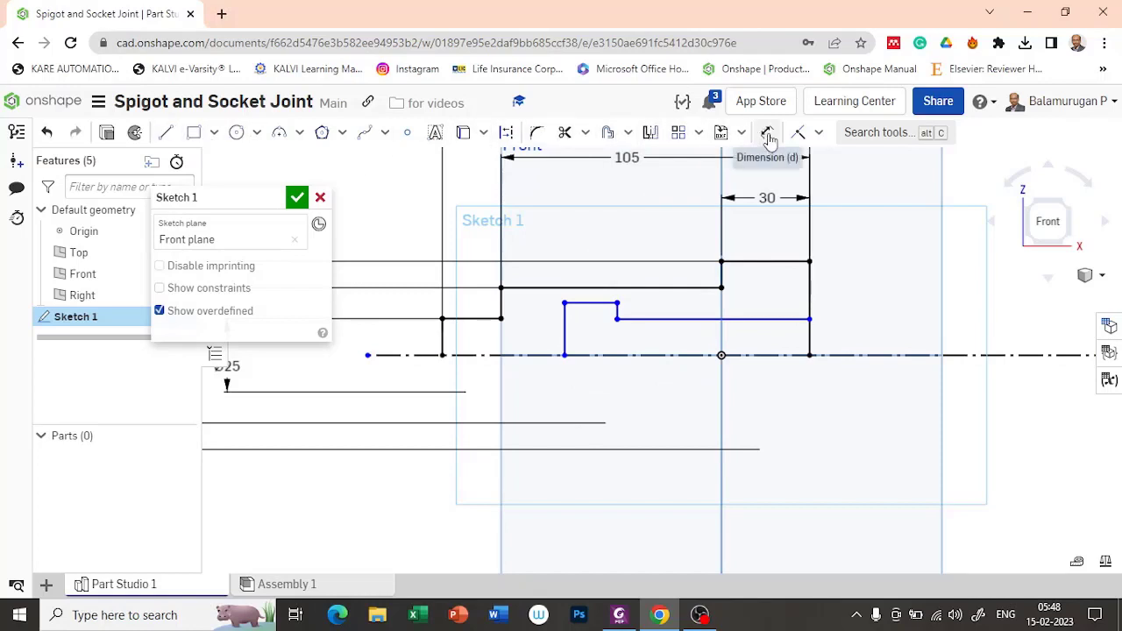
Dimension the longer inner bore line about the construction axis as a 32 mm diameter.
{"action": "left_click", "coordinate": [768, 133]}
{"action": "left_click", "coordinate": [797, 320]}
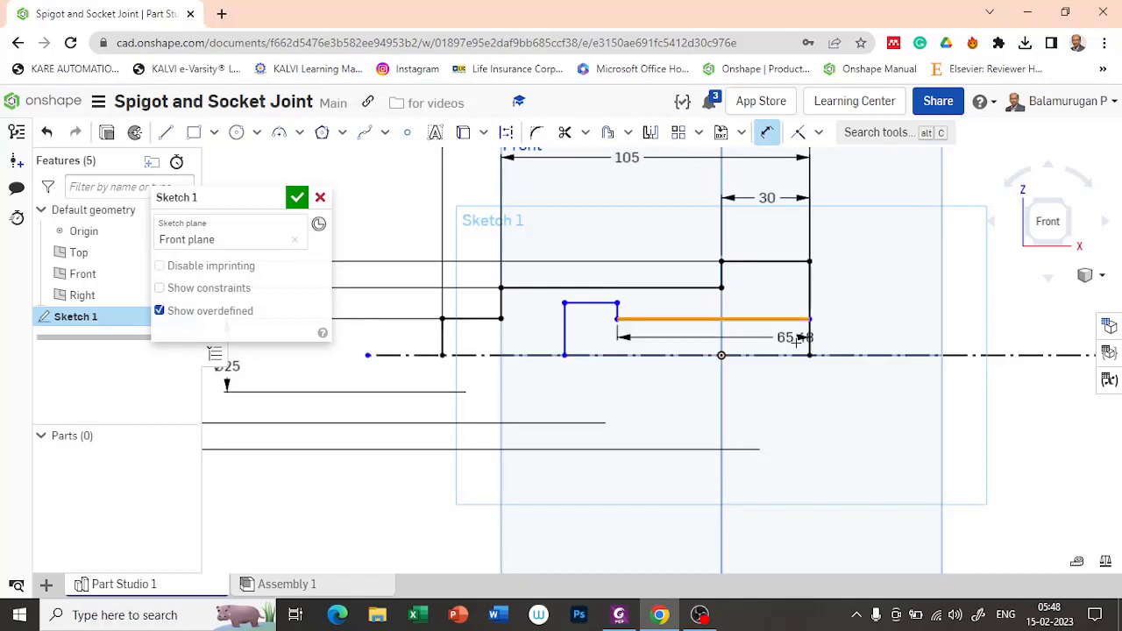
{"action": "left_click", "coordinate": [783, 356]}
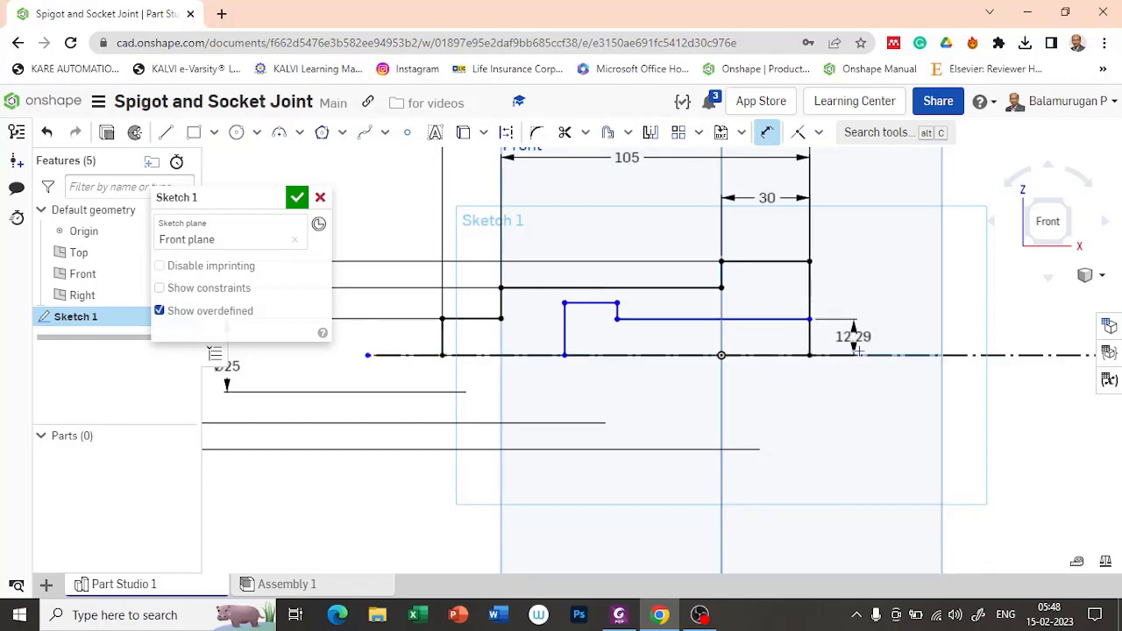
{"action": "left_click", "coordinate": [875, 369]}
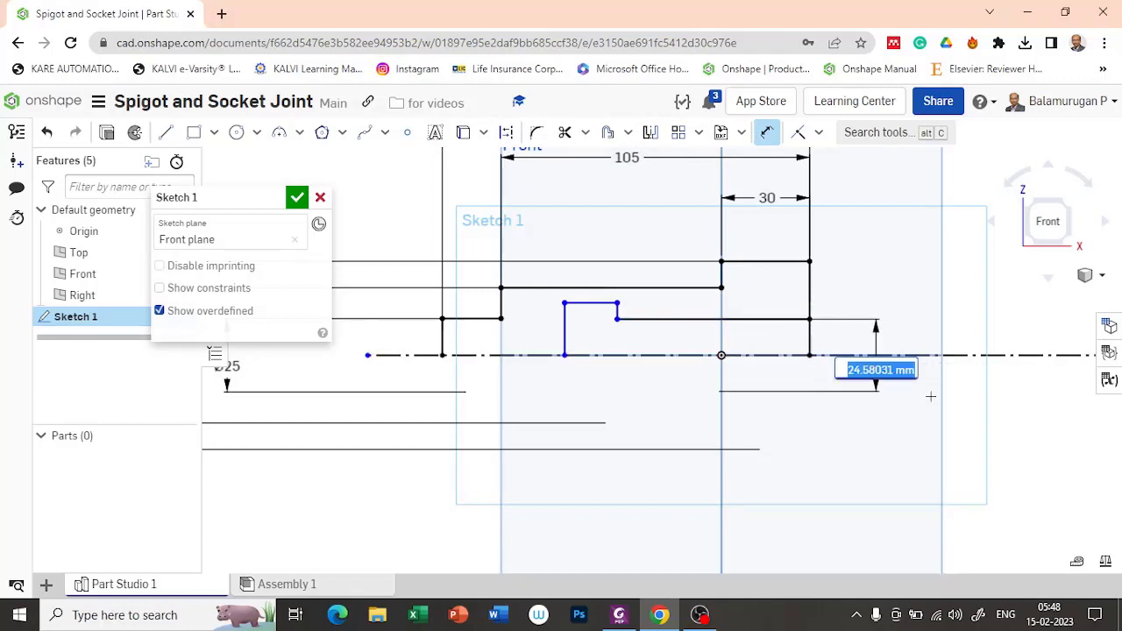
{"action": "type", "text": "32"}
{"action": "key", "text": "Return"}
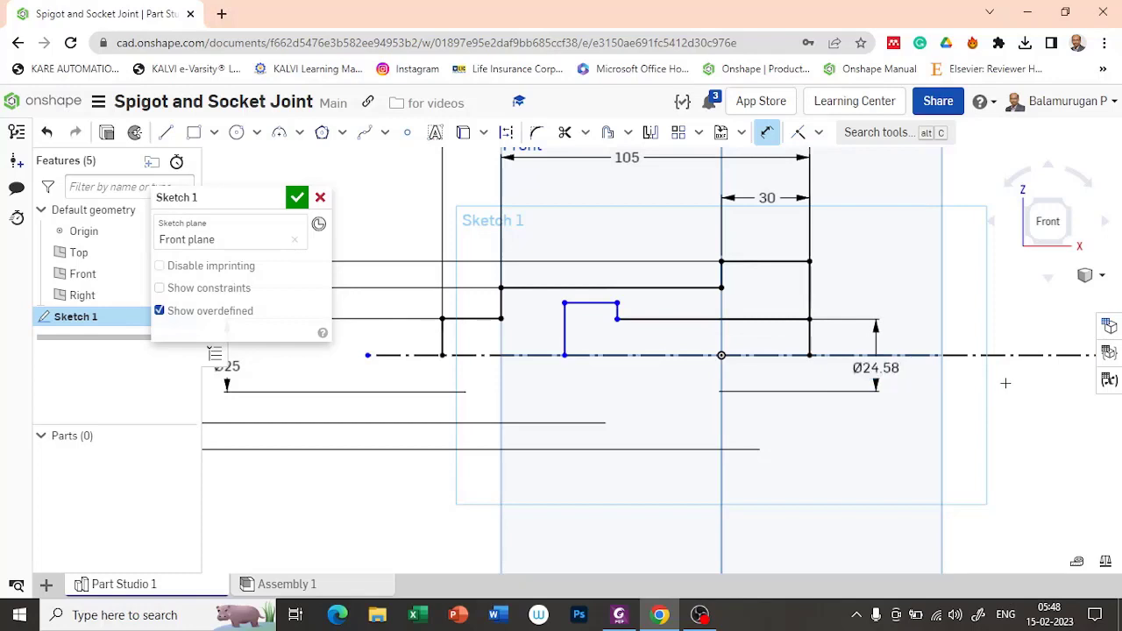
Dimension the shorter, deeper inner bore line about the construction axis as a 35 mm diameter.
{"action": "left_click", "coordinate": [592, 304]}
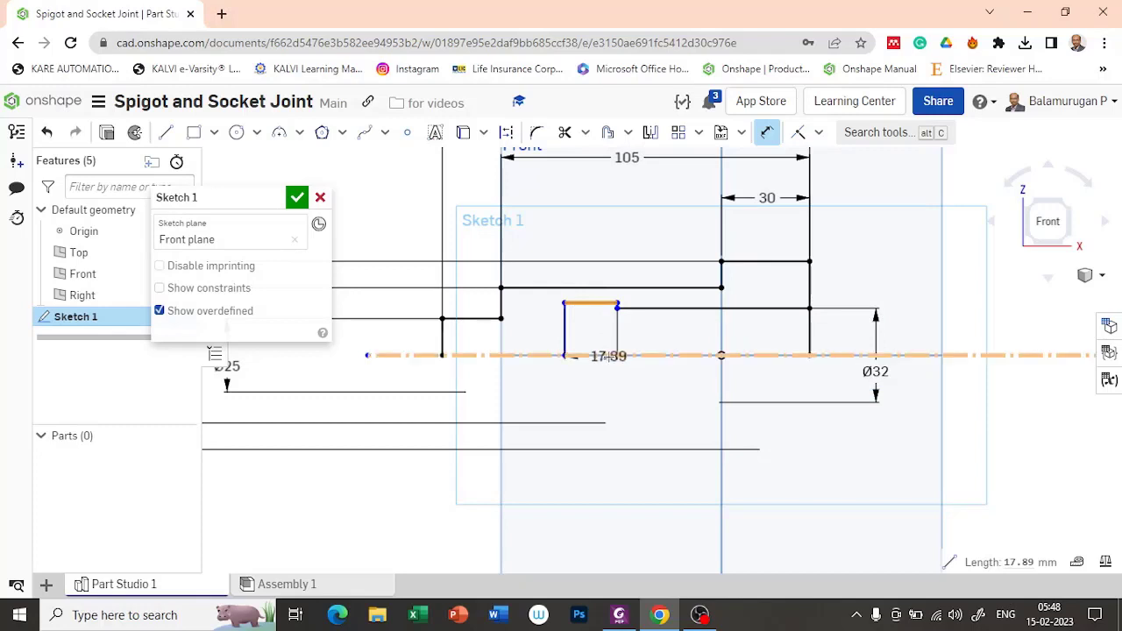
{"action": "left_click", "coordinate": [601, 356]}
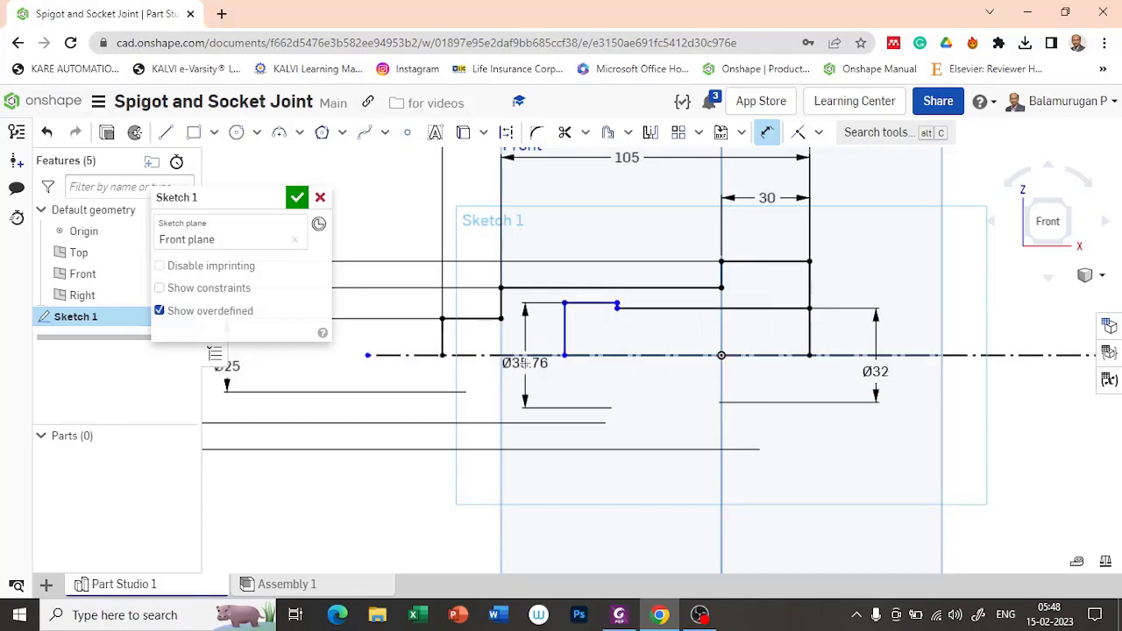
{"action": "left_click", "coordinate": [508, 367]}
{"action": "type", "text": "35"}
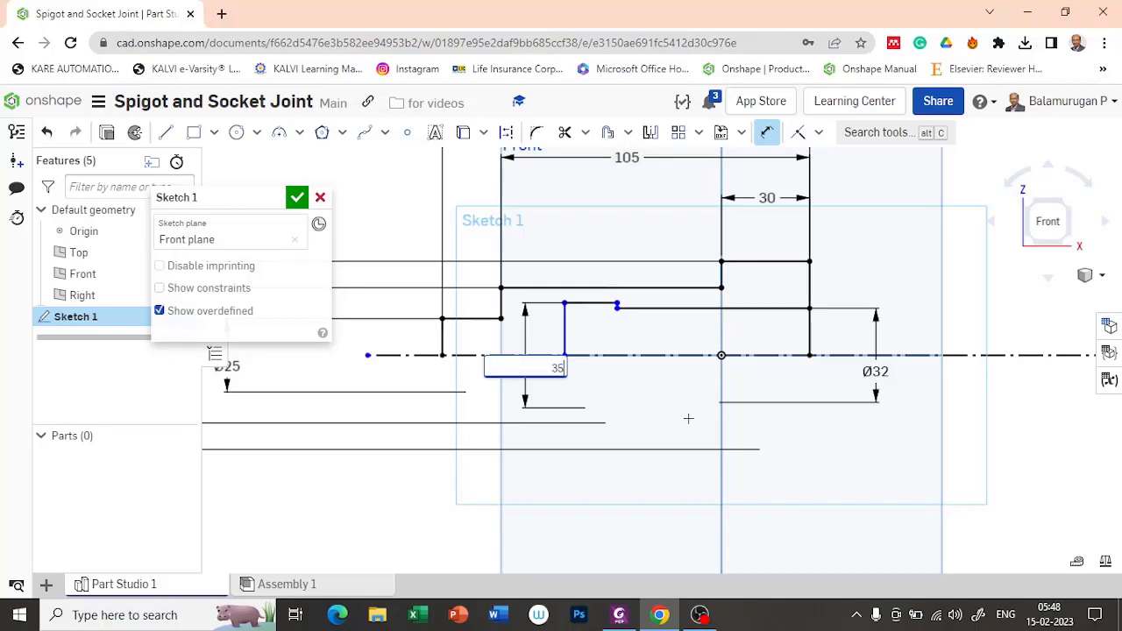
{"action": "key", "text": "Return"}
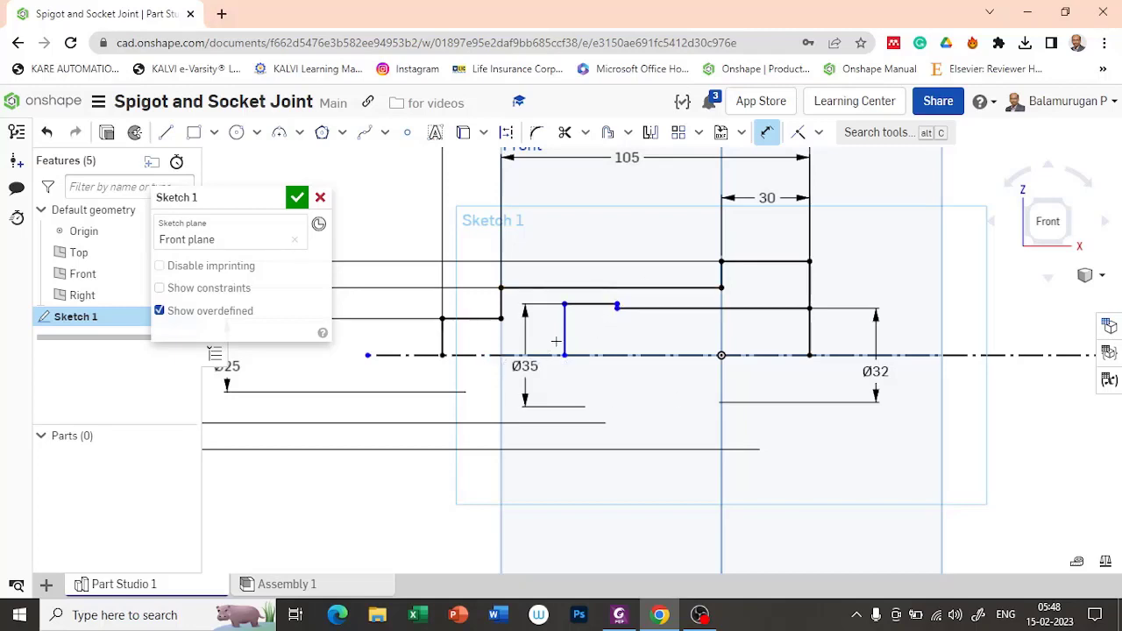
Dimension the length of the 35 mm diameter bore section as 28 mm.
{"action": "left_click", "coordinate": [591, 305]}
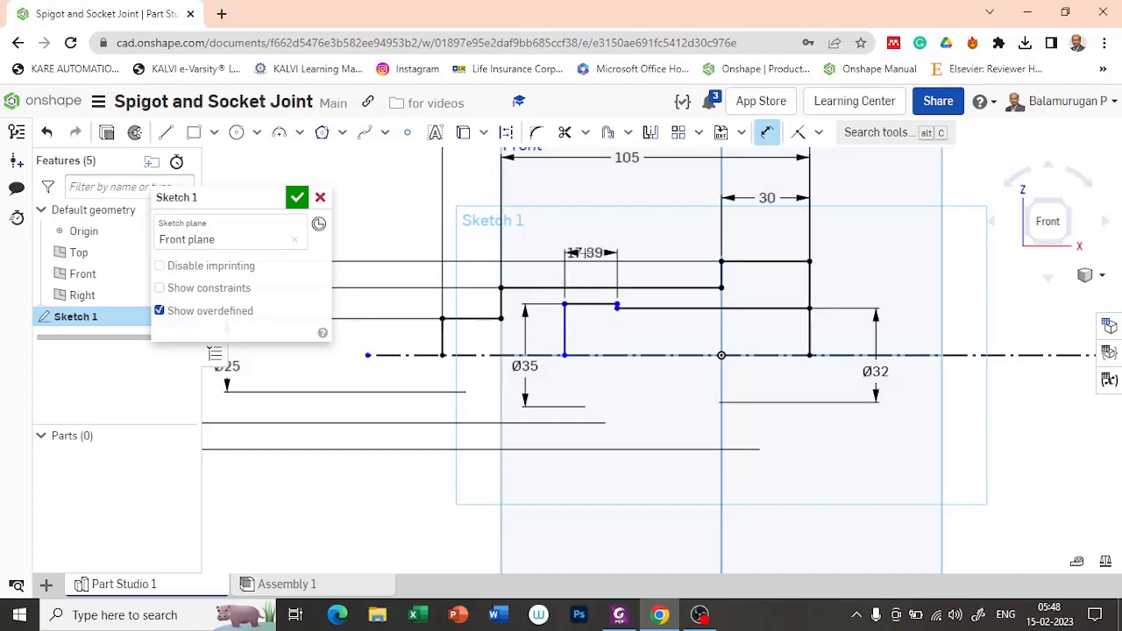
{"action": "left_click", "coordinate": [591, 233]}
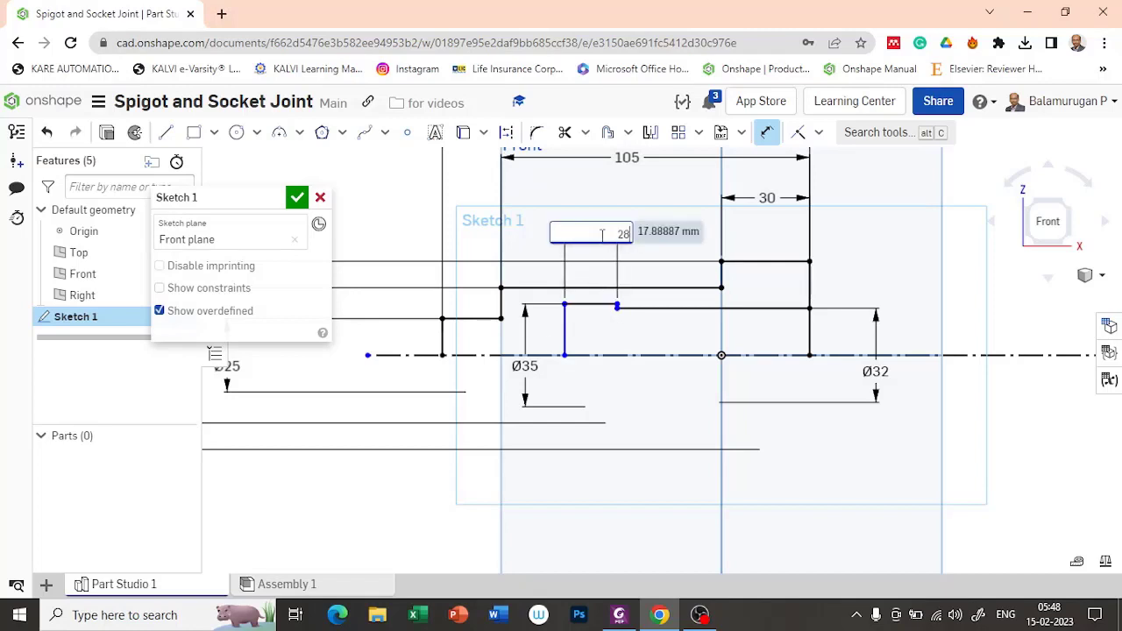
{"action": "key", "text": "Return"}
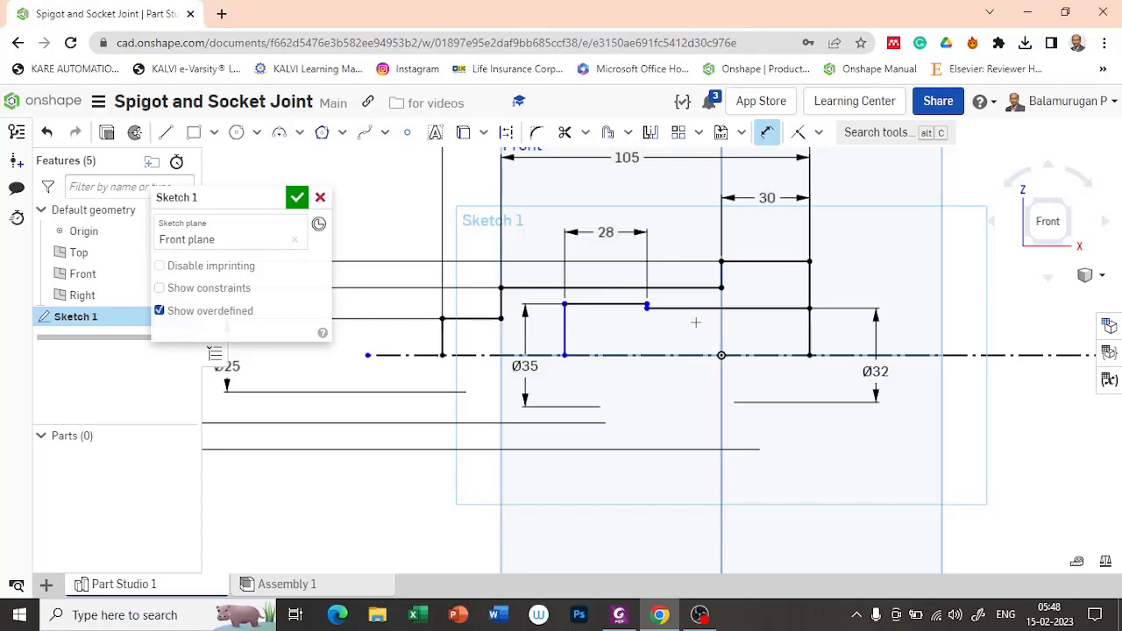
Dimension the length of the 32 mm diameter bore section as 60 mm.
{"action": "left_click", "coordinate": [735, 309]}
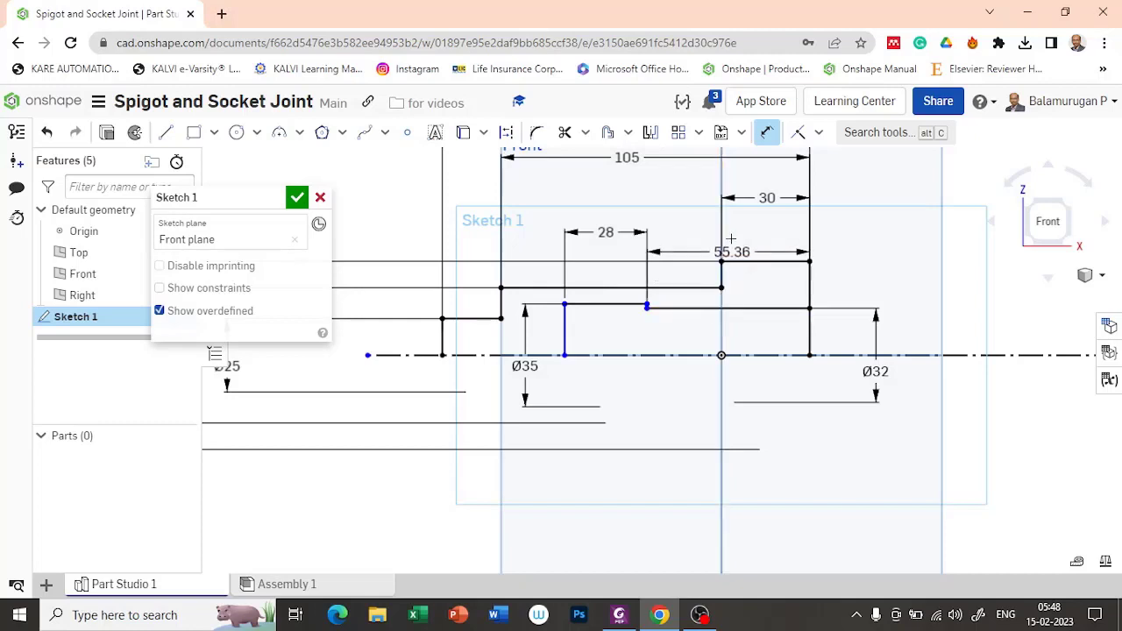
{"action": "left_click", "coordinate": [746, 233]}
{"action": "type", "text": "6"}
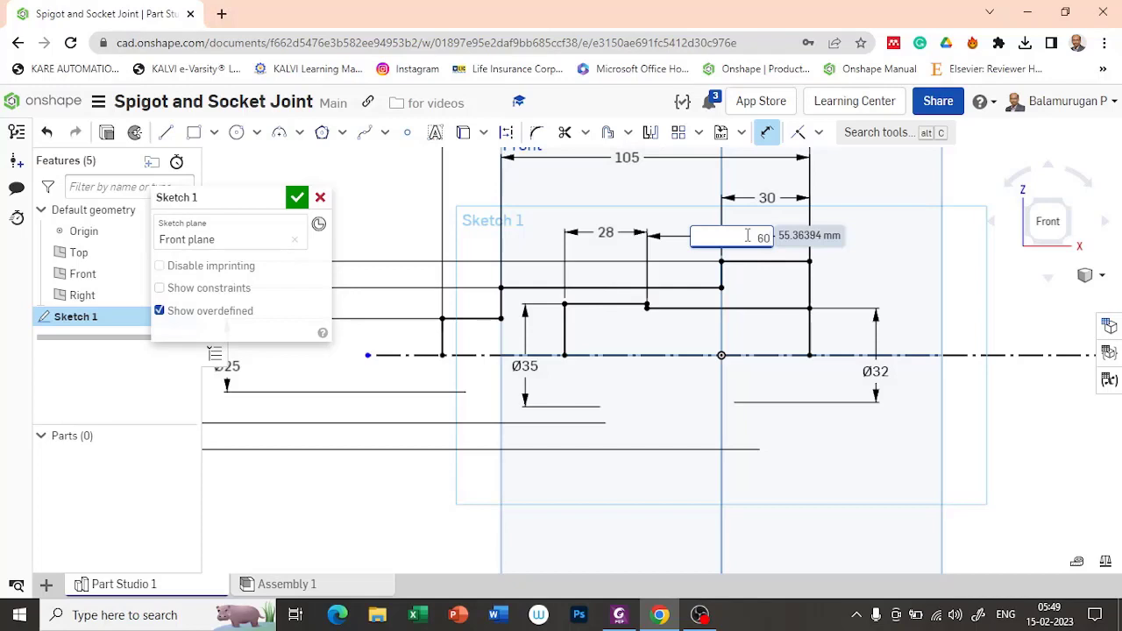
{"action": "type", "text": "0"}
{"action": "key", "text": "Return"}
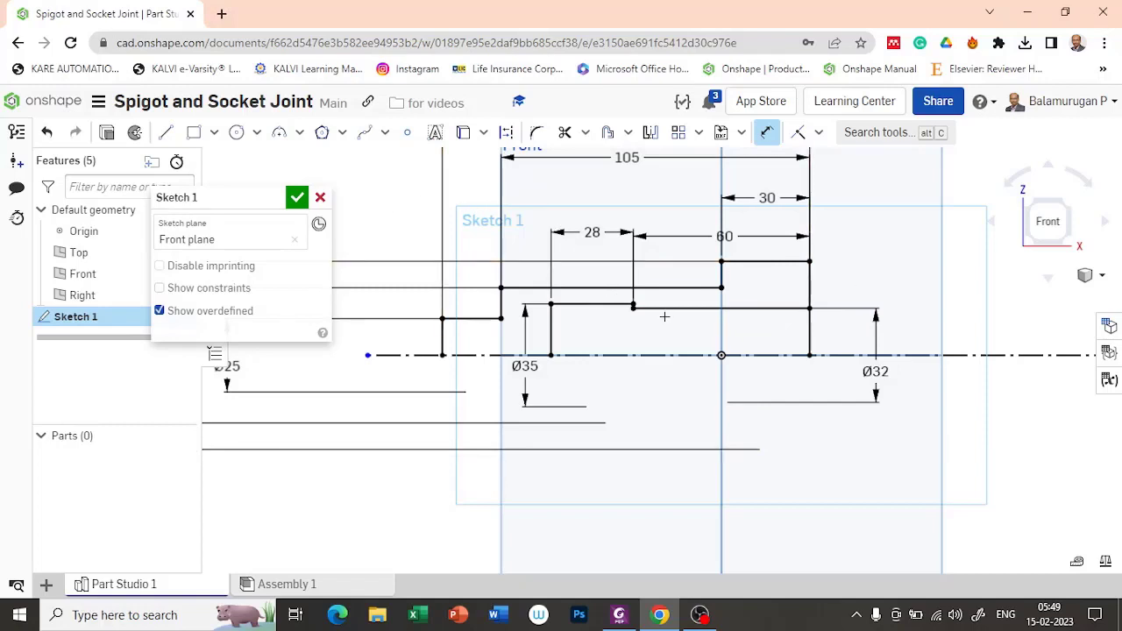
{"action": "key", "text": "Escape"}
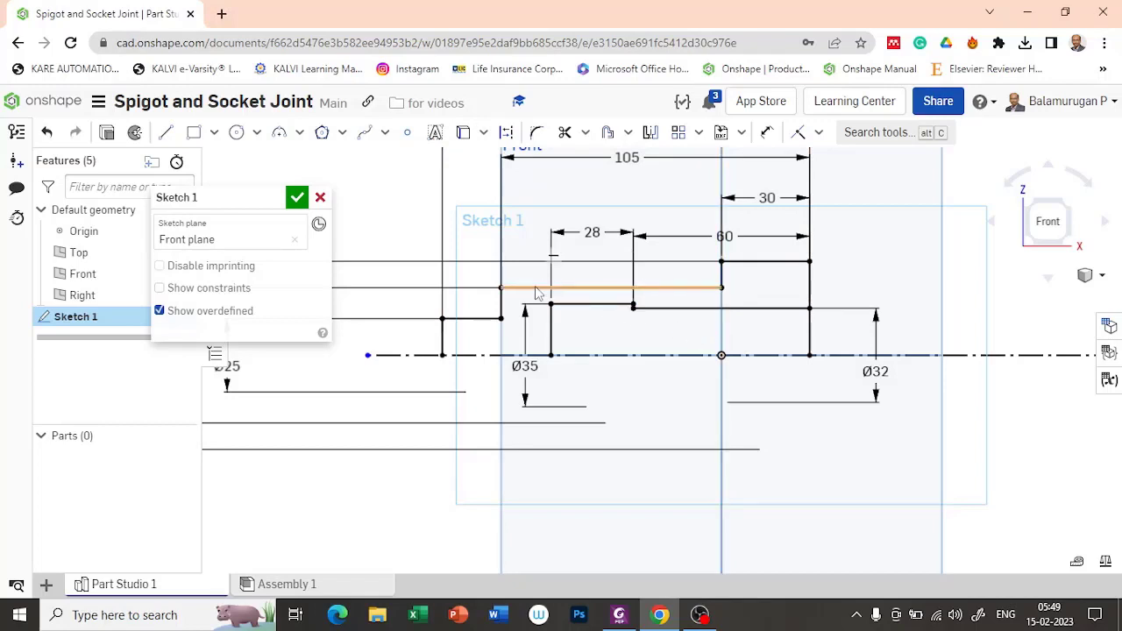
Close the profile with a line along the axis from the lowest step's end to the bore's inner end.
{"action": "left_click", "coordinate": [166, 132]}
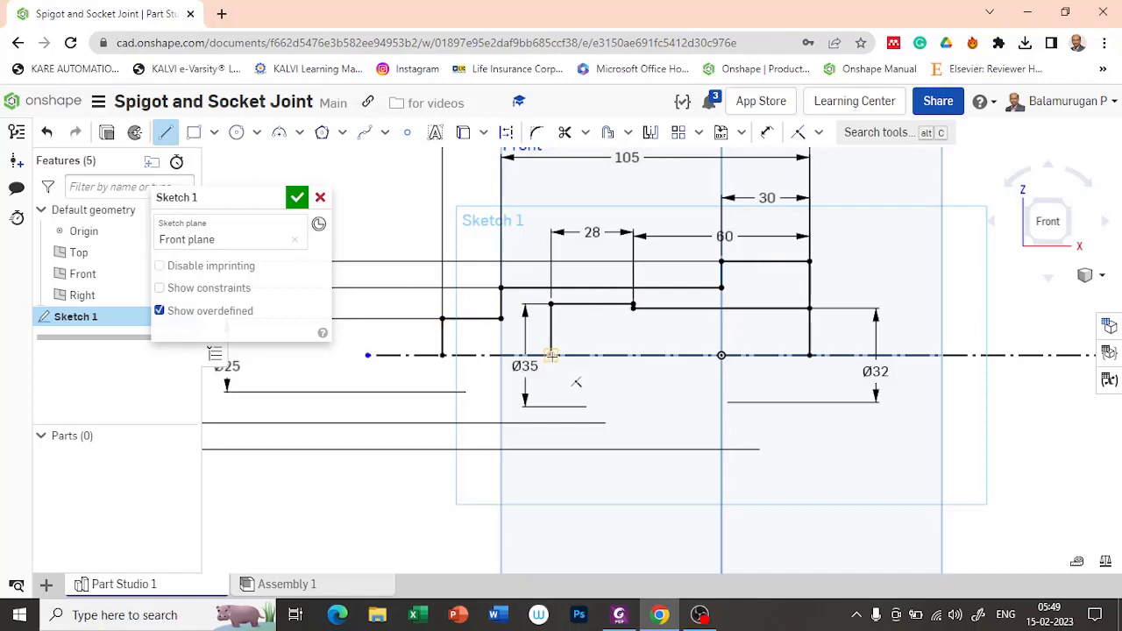
{"action": "left_click_drag", "start_coordinate": [444, 355], "coordinate": [552, 355]}
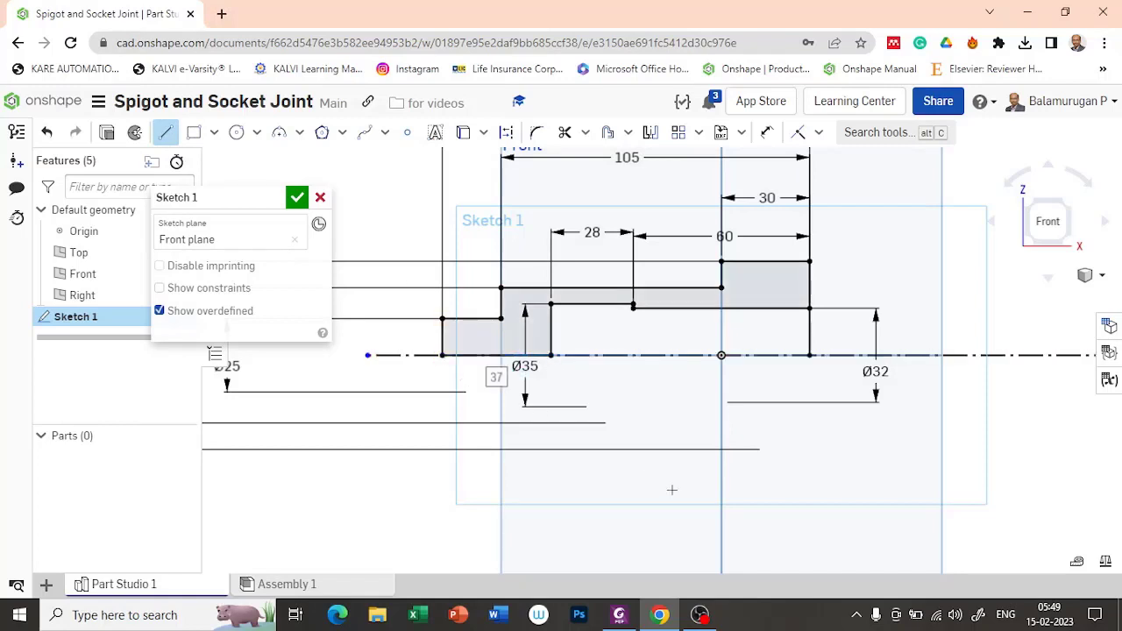
{"action": "key", "text": "Escape"}
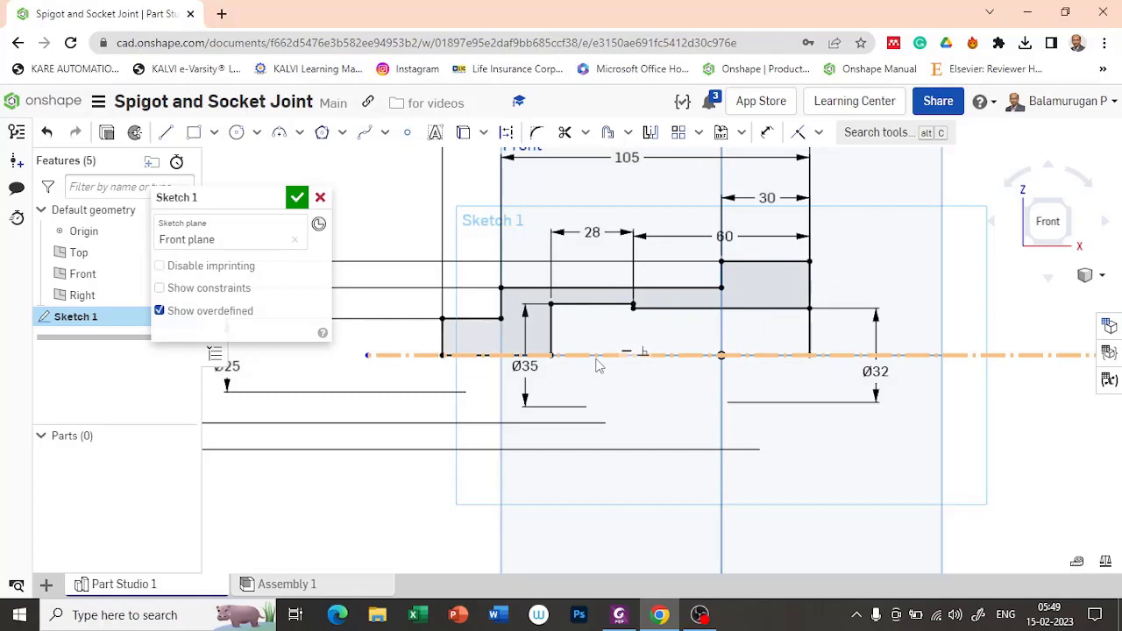
Sketch the spigot's inner end: a line about 17 mm inward from the bore step, 16 mm to the axis, then along the axis to the socket's open end.
{"action": "left_click", "coordinate": [166, 133]}
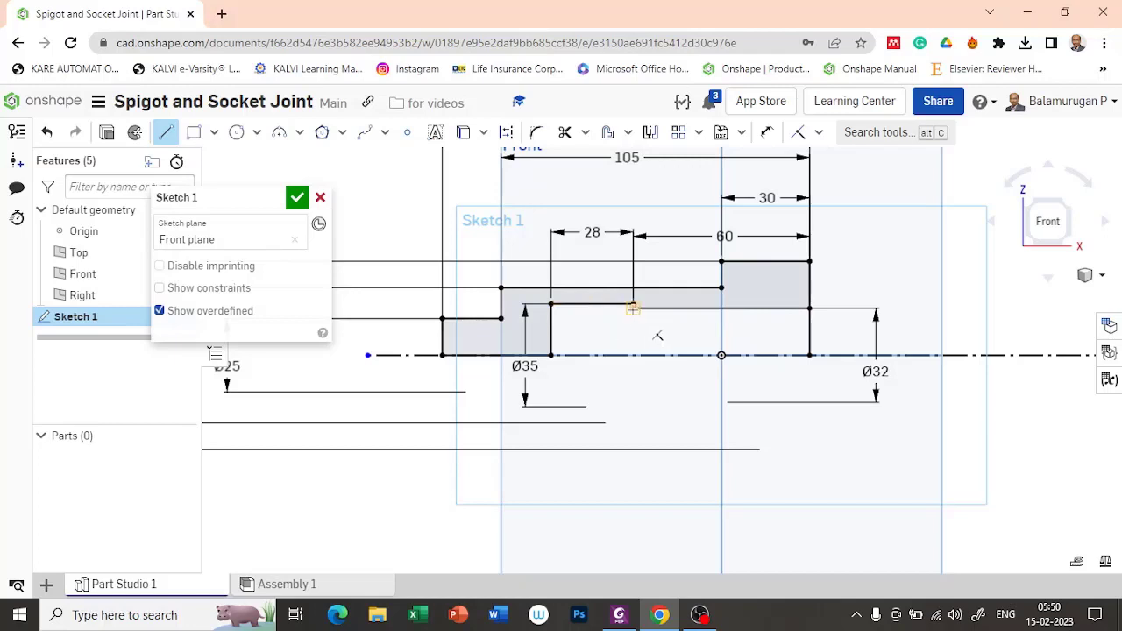
{"action": "scroll", "coordinate": [630, 319], "scroll_direction": "up", "scroll_amount": 2}
{"action": "scroll", "coordinate": [630, 316], "scroll_direction": "up", "scroll_amount": 3}
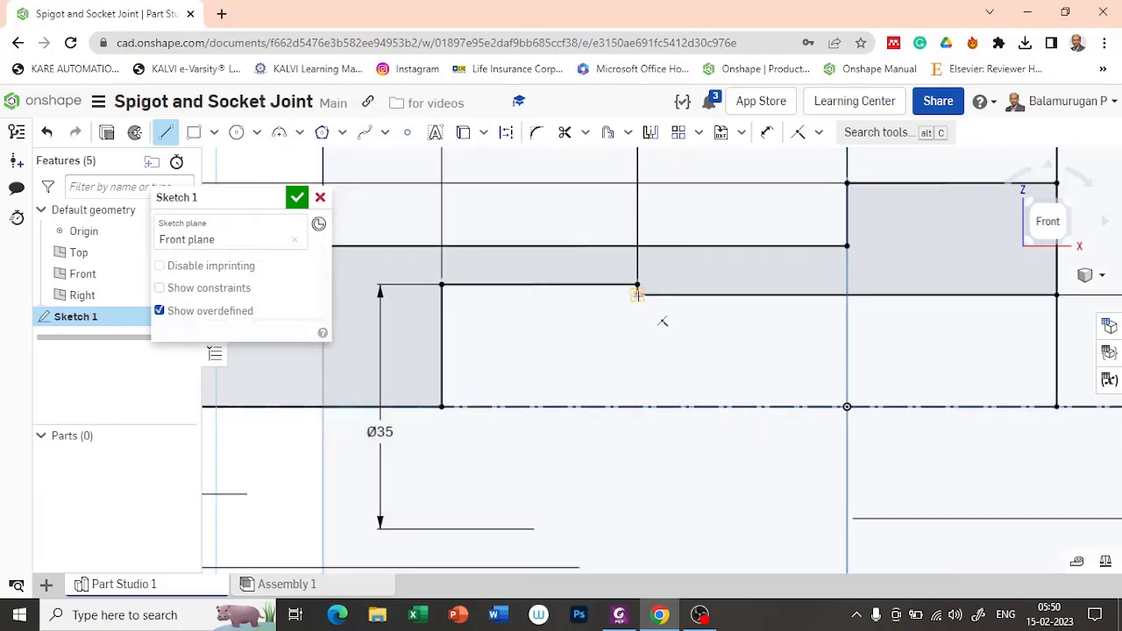
{"action": "left_click", "coordinate": [637, 293]}
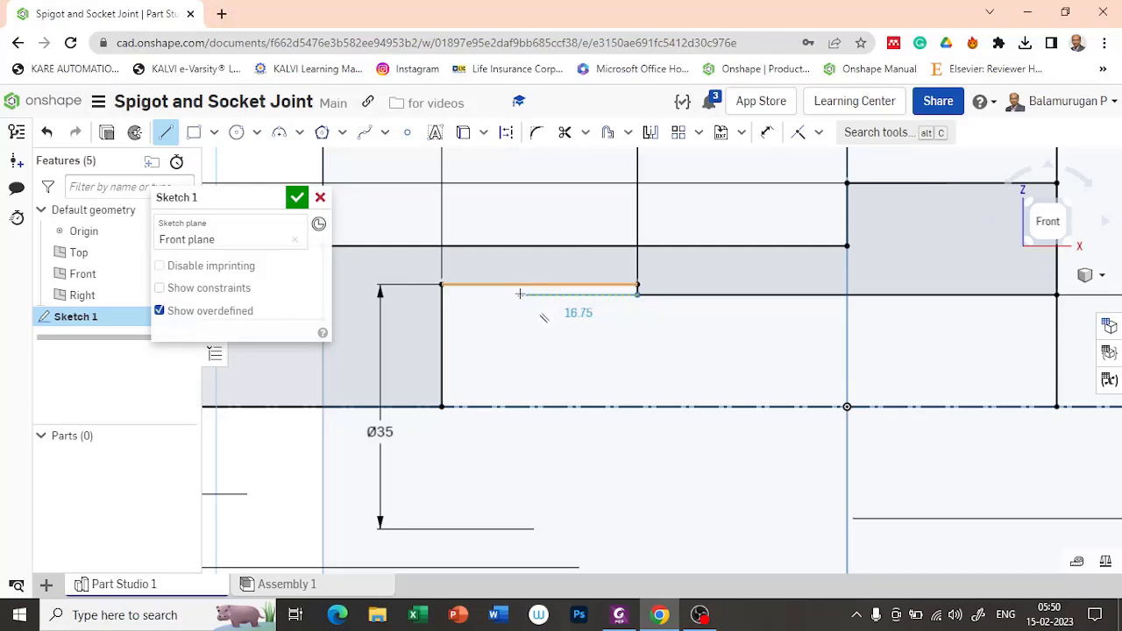
{"action": "left_click", "coordinate": [519, 295]}
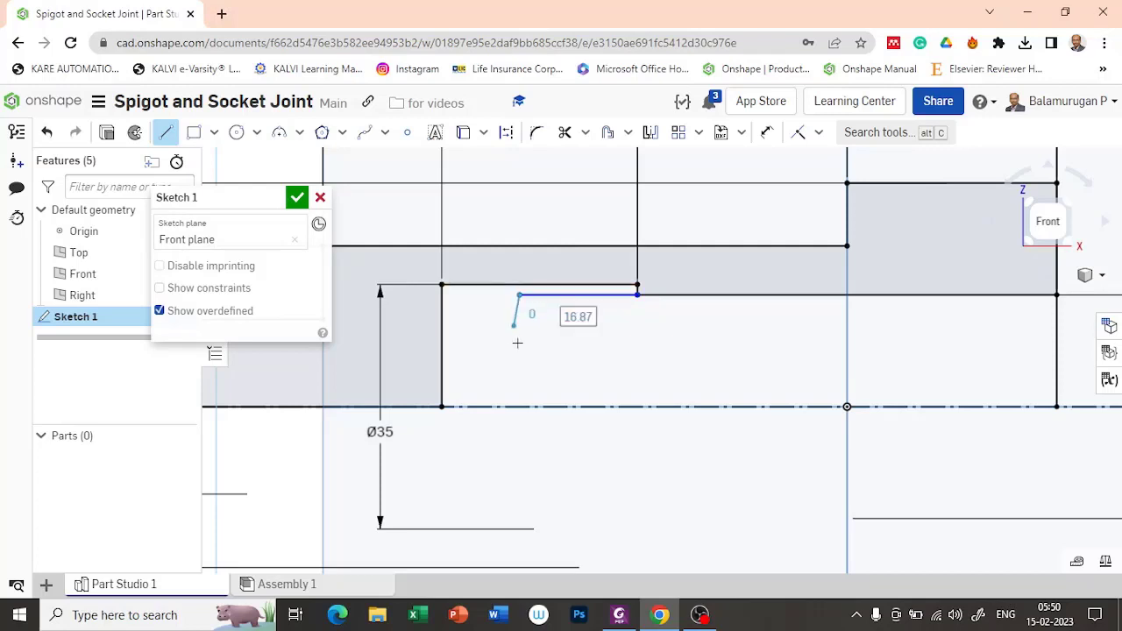
{"action": "left_click", "coordinate": [520, 407]}
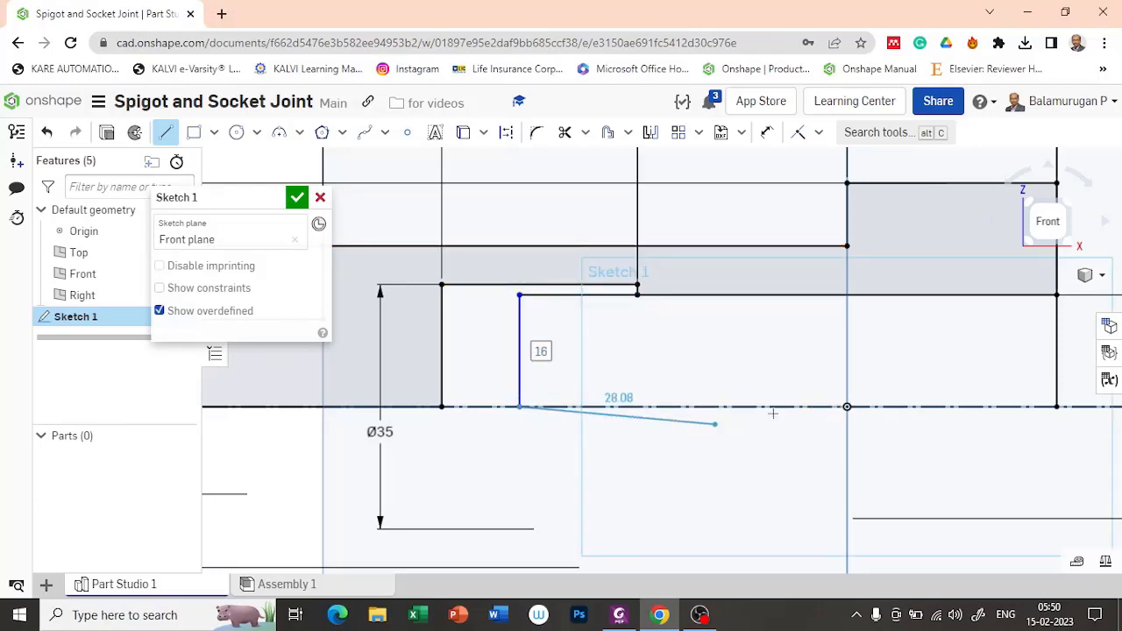
{"action": "scroll", "coordinate": [800, 404], "scroll_direction": "down", "scroll_amount": 5}
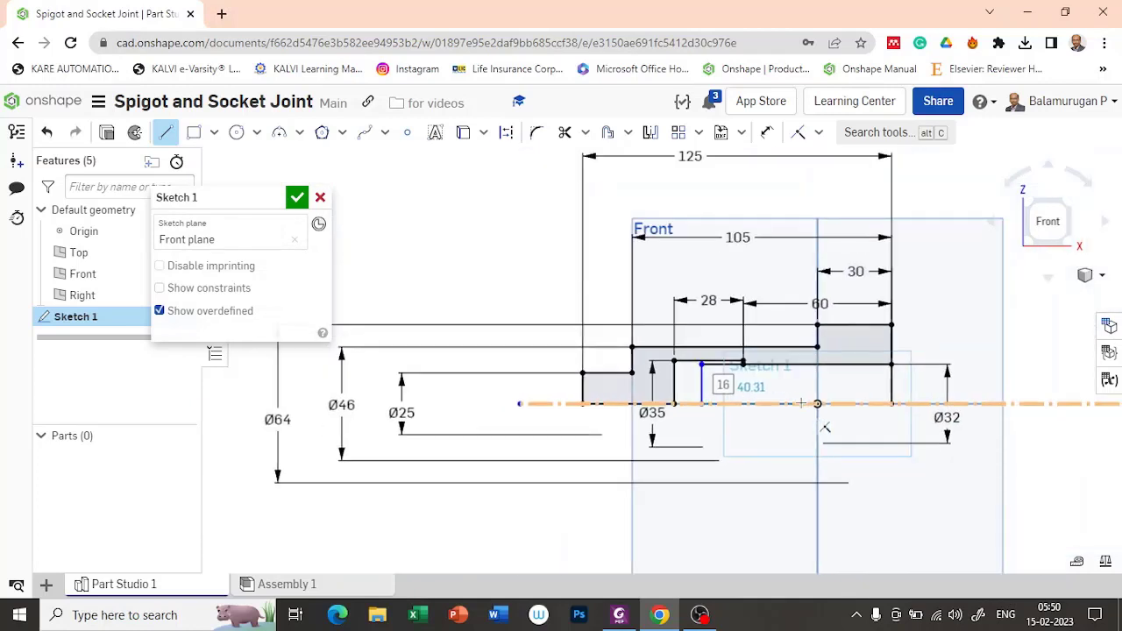
{"action": "left_click", "coordinate": [892, 403]}
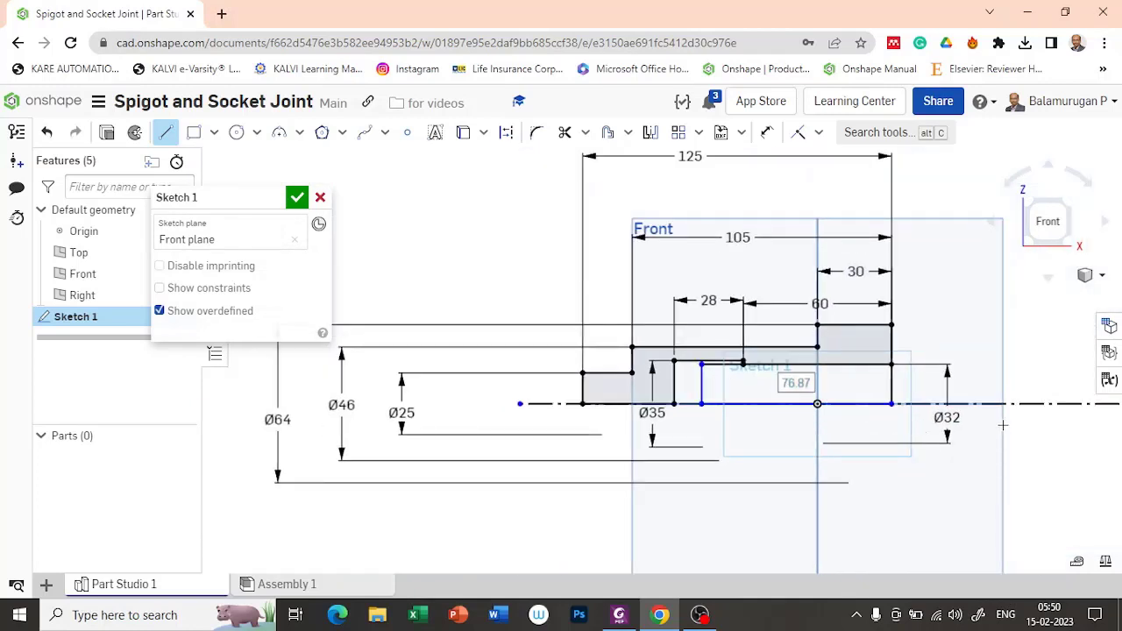
{"action": "key", "text": "Escape"}
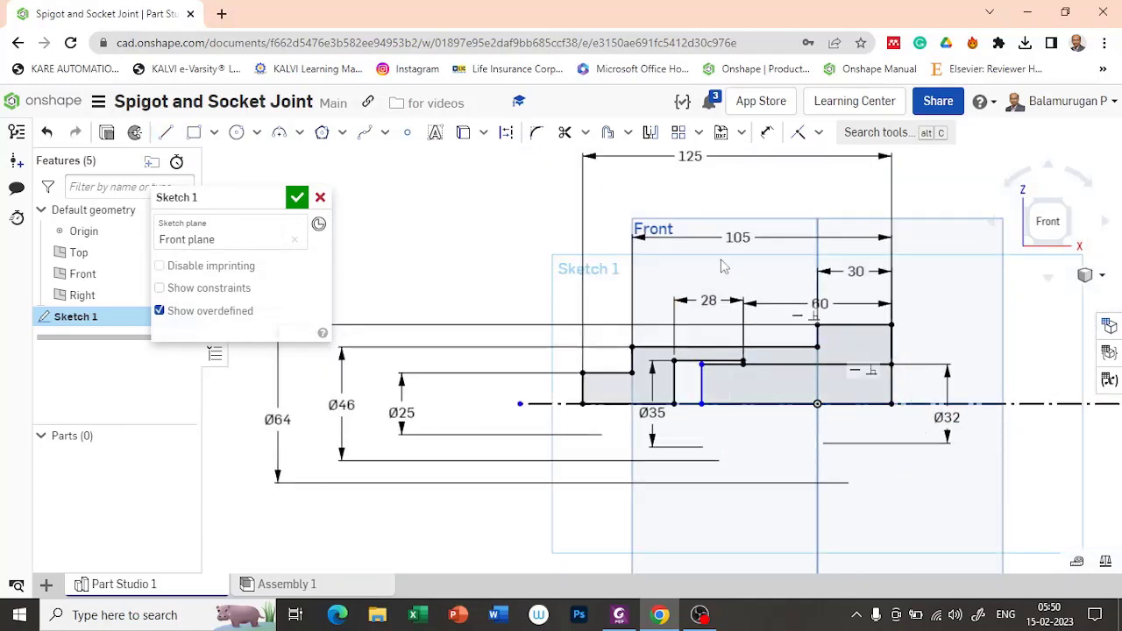
Dimension the length of the spigot's horizontal line inward from the bore step with the expression 94-(32+28) mm.
{"action": "left_click", "coordinate": [769, 133]}
{"action": "scroll", "coordinate": [694, 326], "scroll_direction": "up", "scroll_amount": 3}
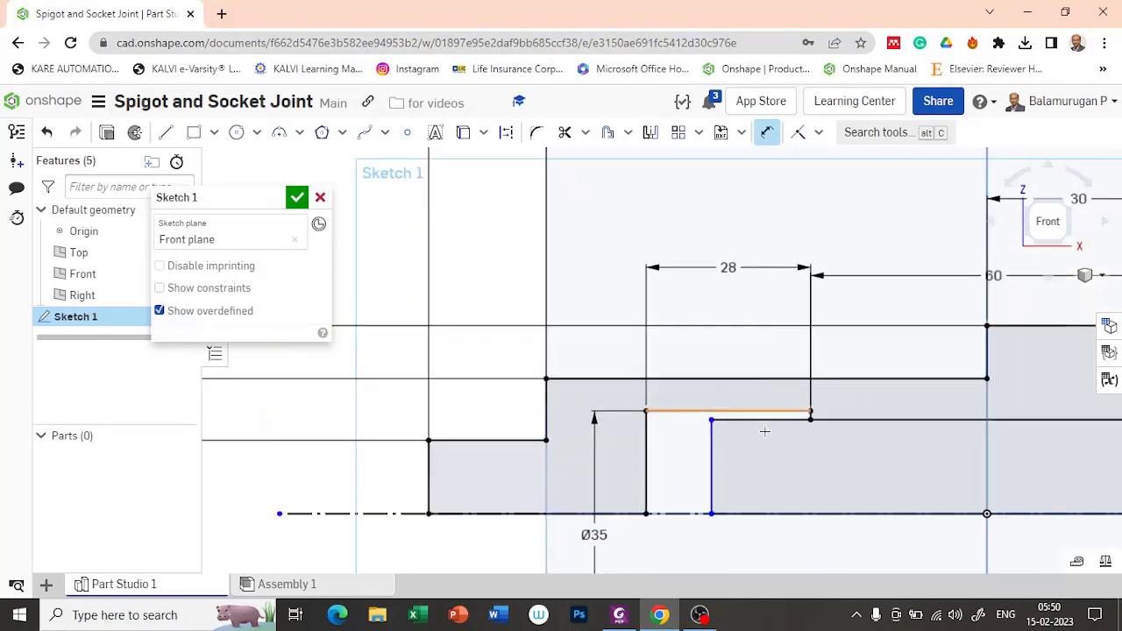
{"action": "left_click", "coordinate": [772, 420]}
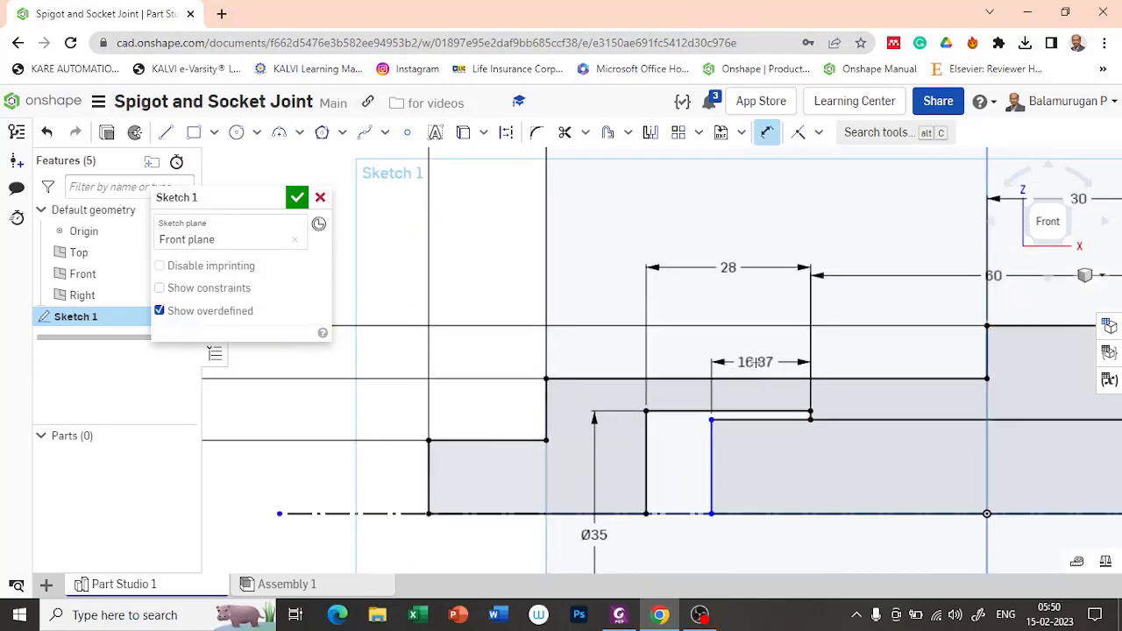
{"action": "left_click", "coordinate": [759, 363]}
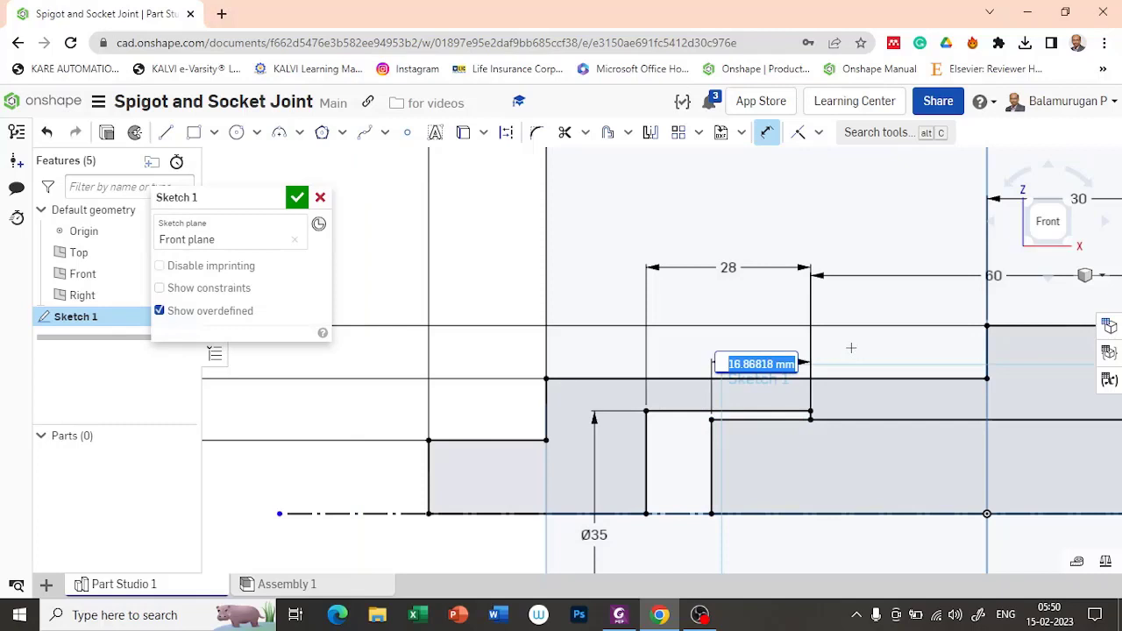
{"action": "type", "text": "94-"}
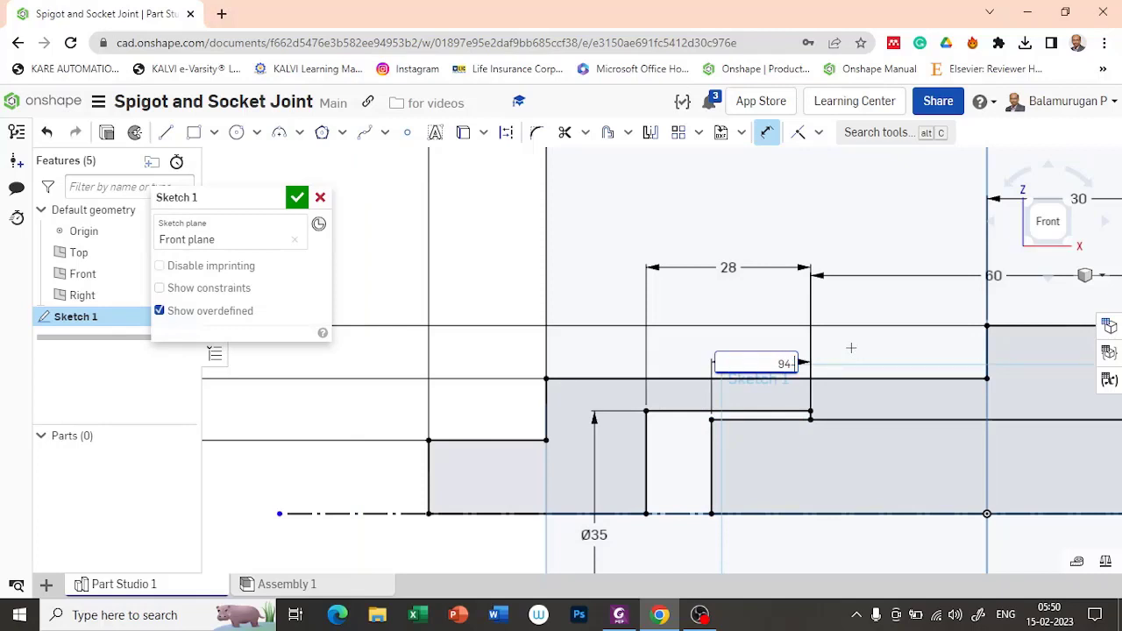
{"action": "type", "text": "-(32+28)"}
{"action": "key", "text": "Return"}
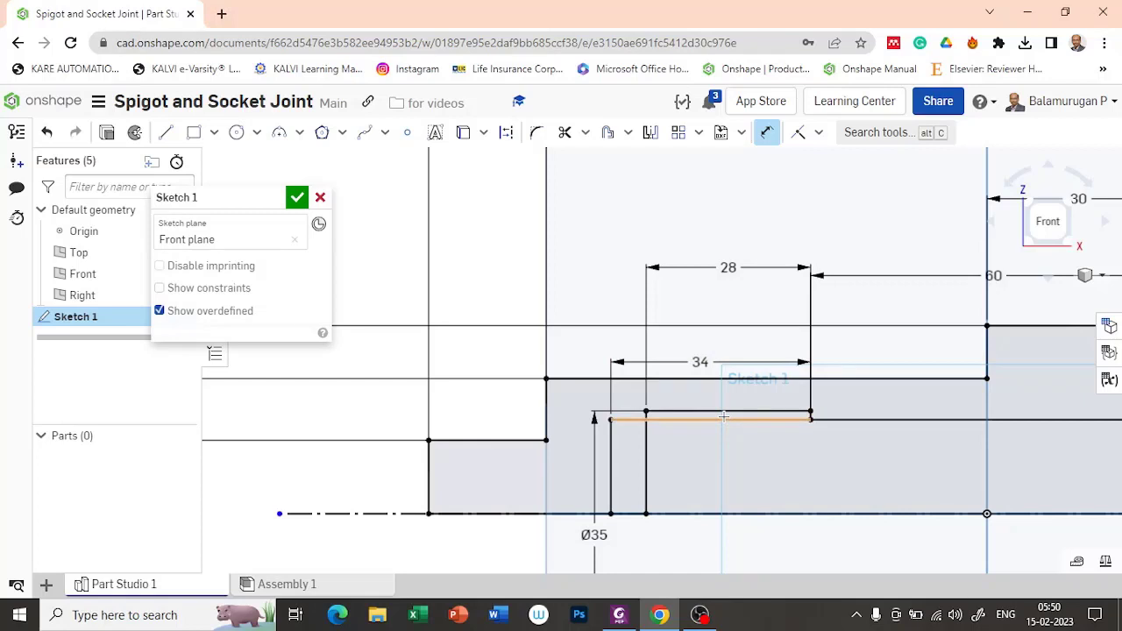
Correct the length expression of the spigot's inner-end line to 94-(32+28+12) mm.
{"action": "double_click", "coordinate": [701, 361]}
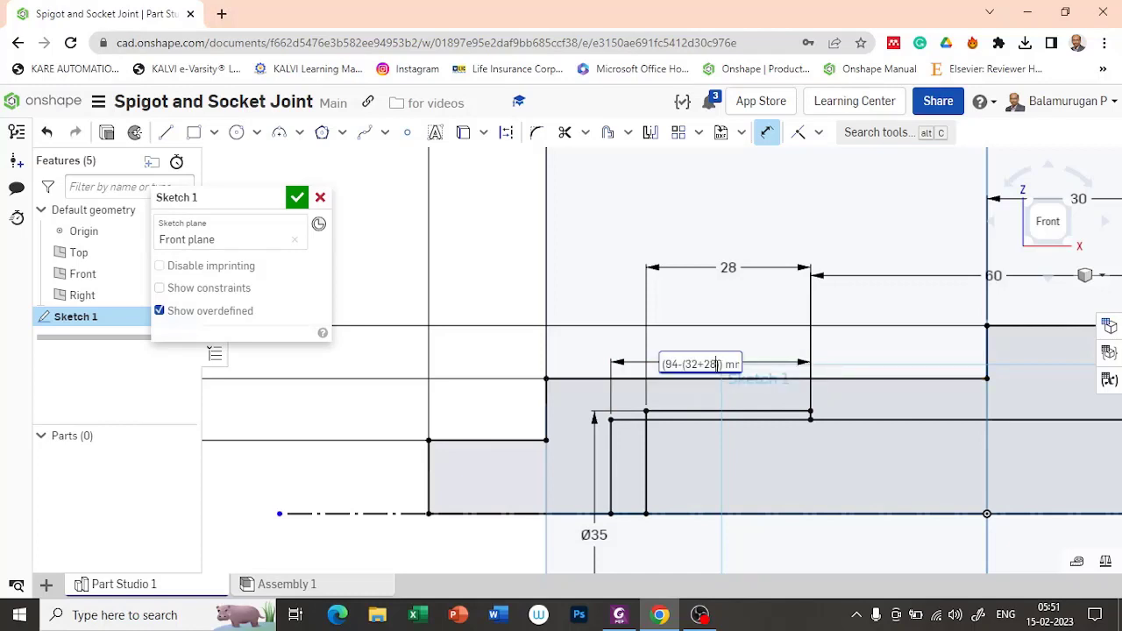
{"action": "type", "text": "+"}
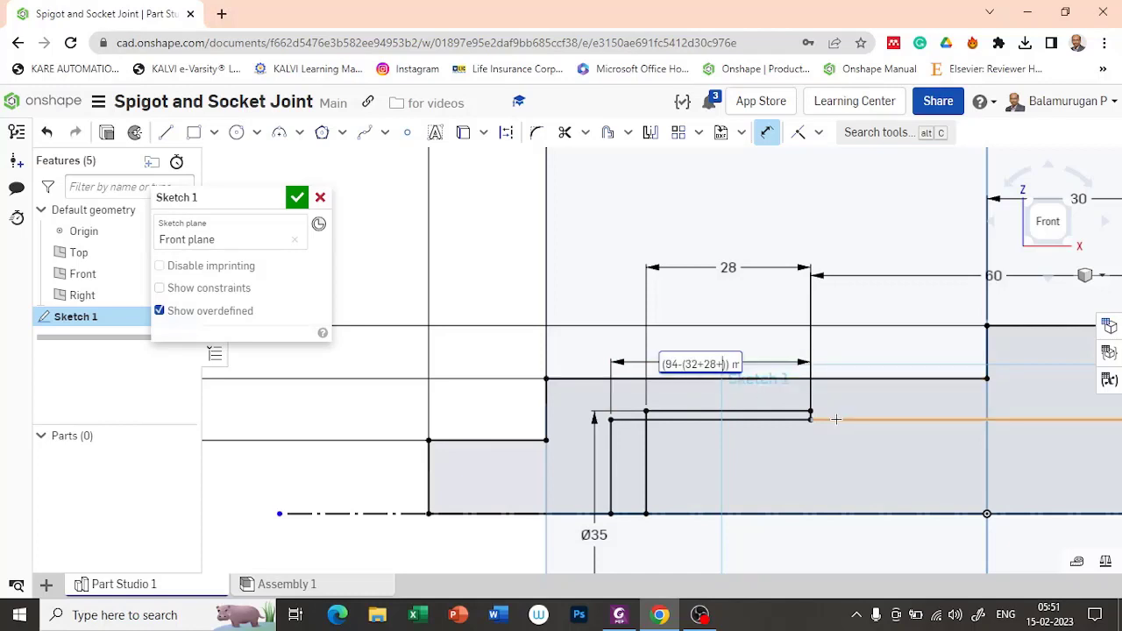
{"action": "type", "text": "12"}
{"action": "key", "text": "Return"}
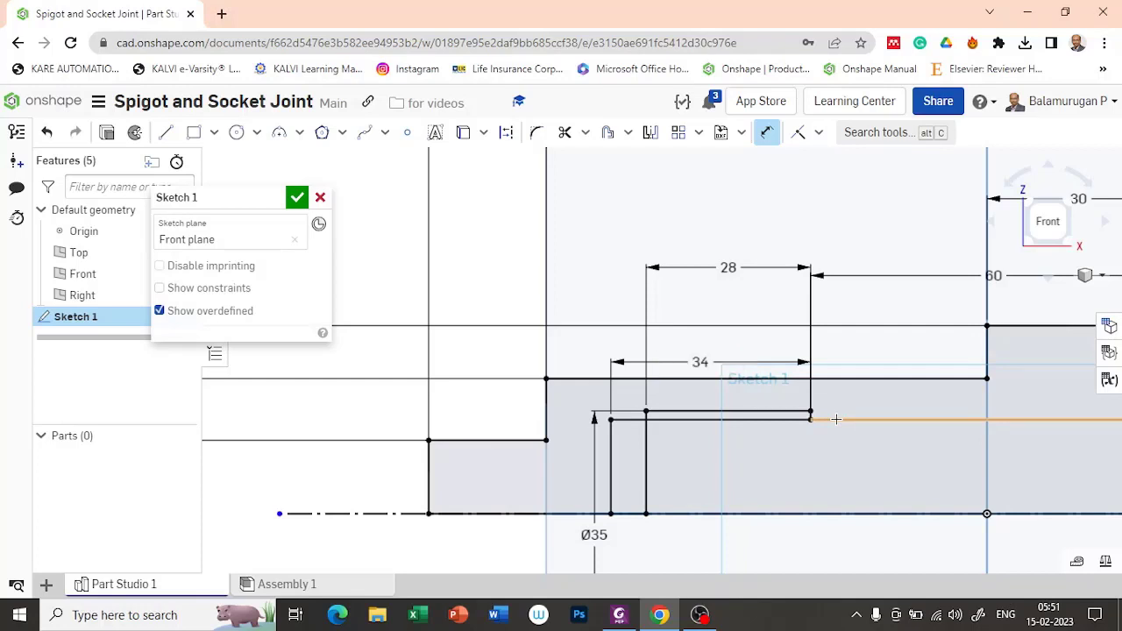
{"action": "scroll", "coordinate": [871, 405], "scroll_direction": "down", "scroll_amount": 3}
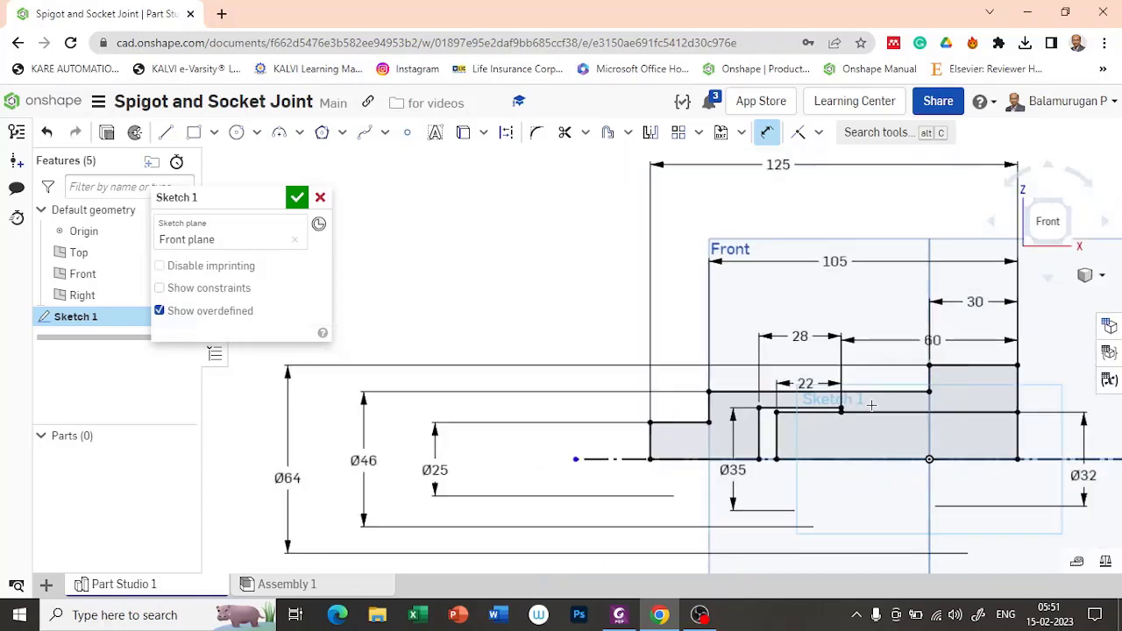
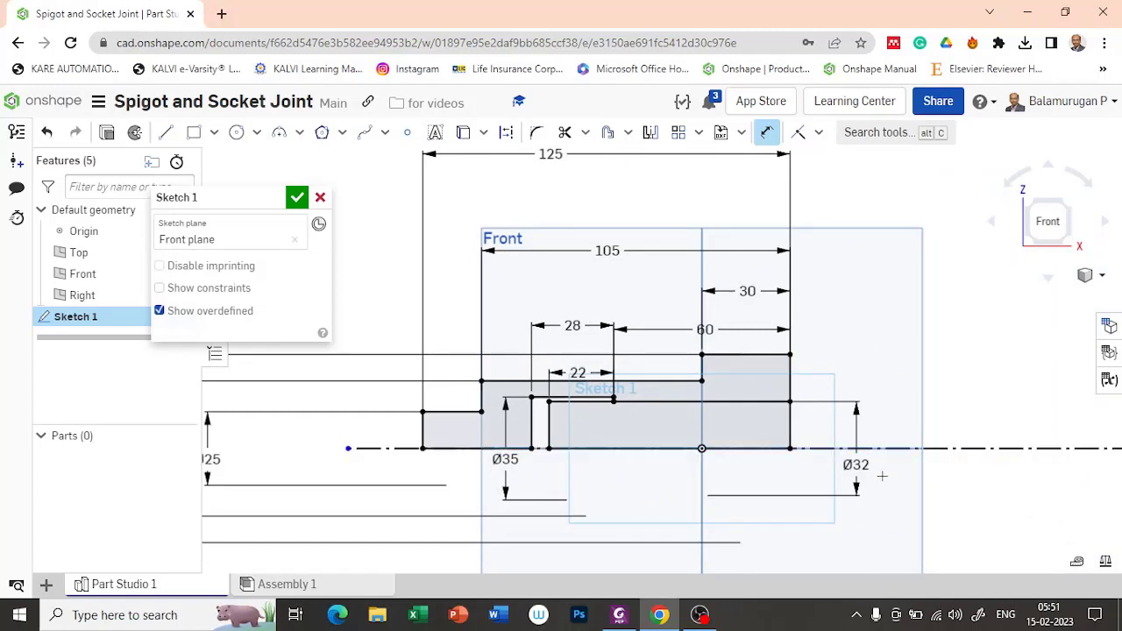
Sketch the spigot's stepped outline outside the socket's open end: a collar about 10 mm long, then a shank 12.5 mm above the axis, closed along the axis.
{"action": "left_click", "coordinate": [165, 131]}
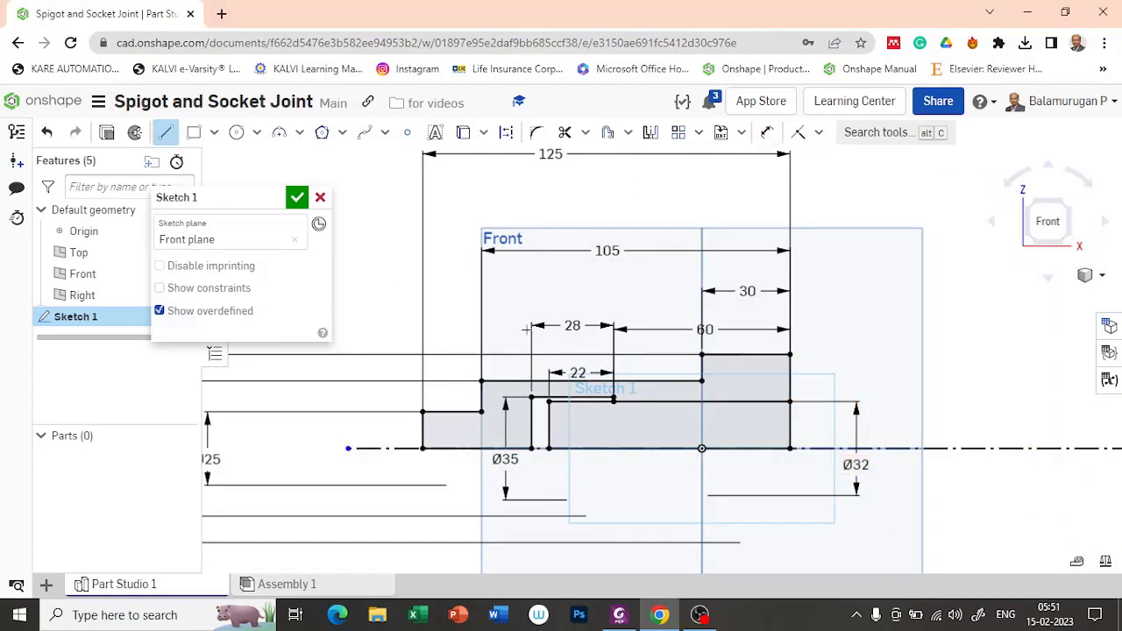
{"action": "left_click", "coordinate": [790, 384]}
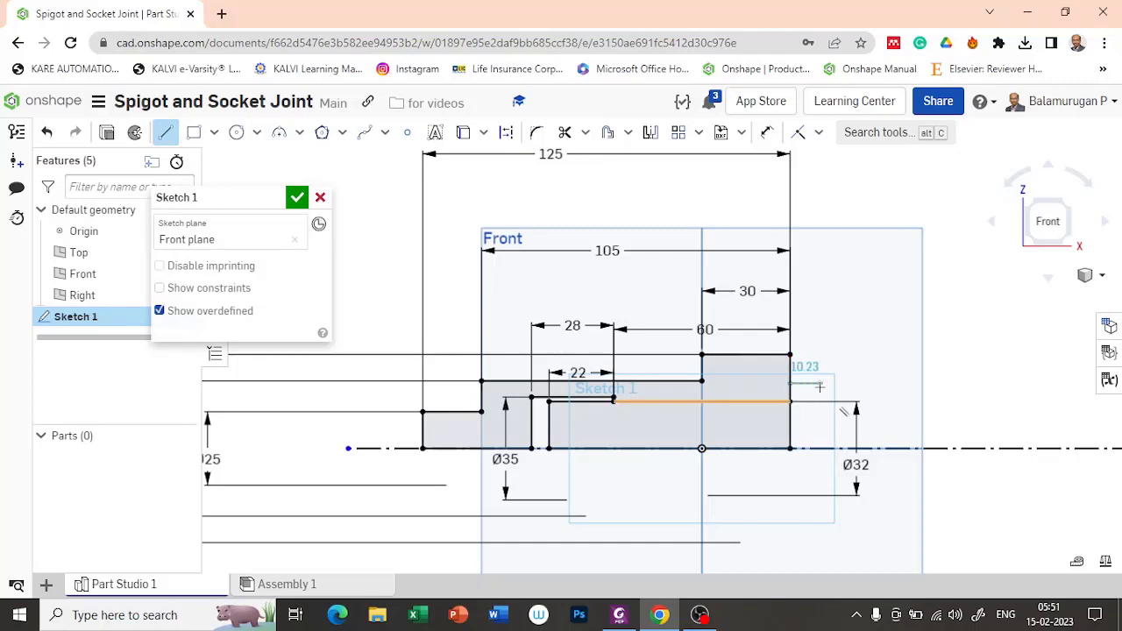
{"action": "left_click", "coordinate": [820, 384]}
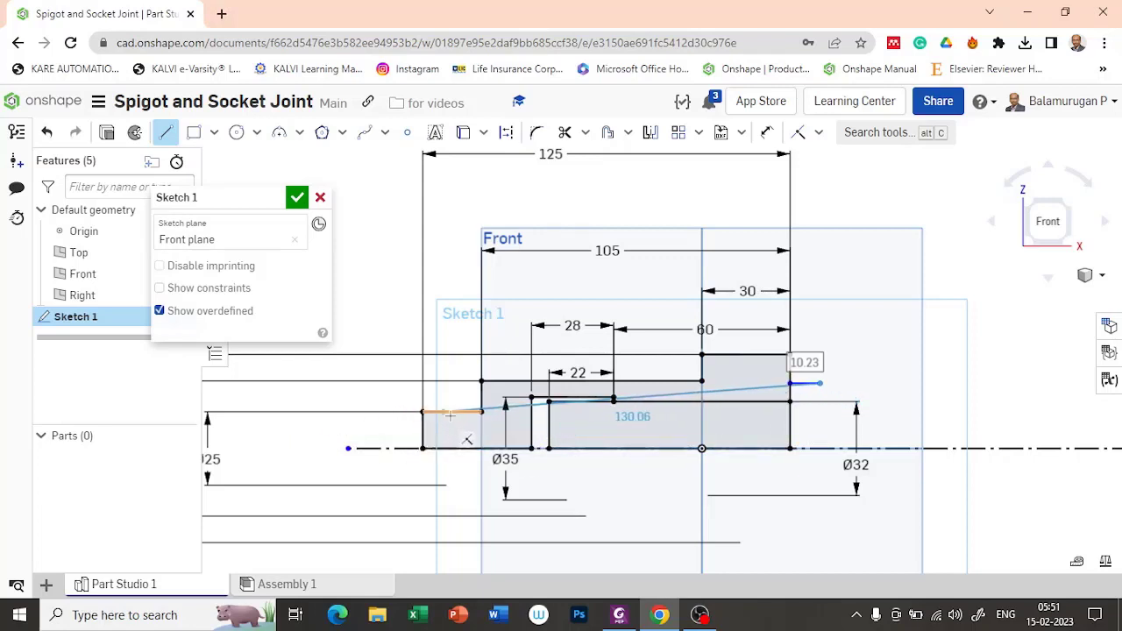
{"action": "left_click", "coordinate": [820, 411]}
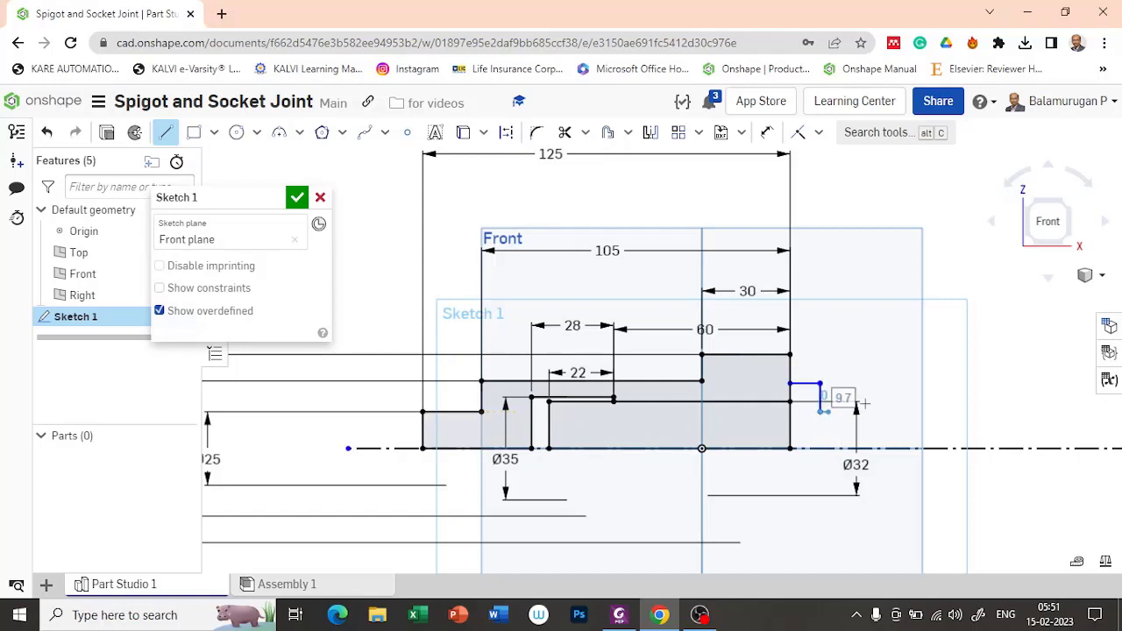
{"action": "left_click", "coordinate": [912, 412]}
{"action": "left_click", "coordinate": [912, 448]}
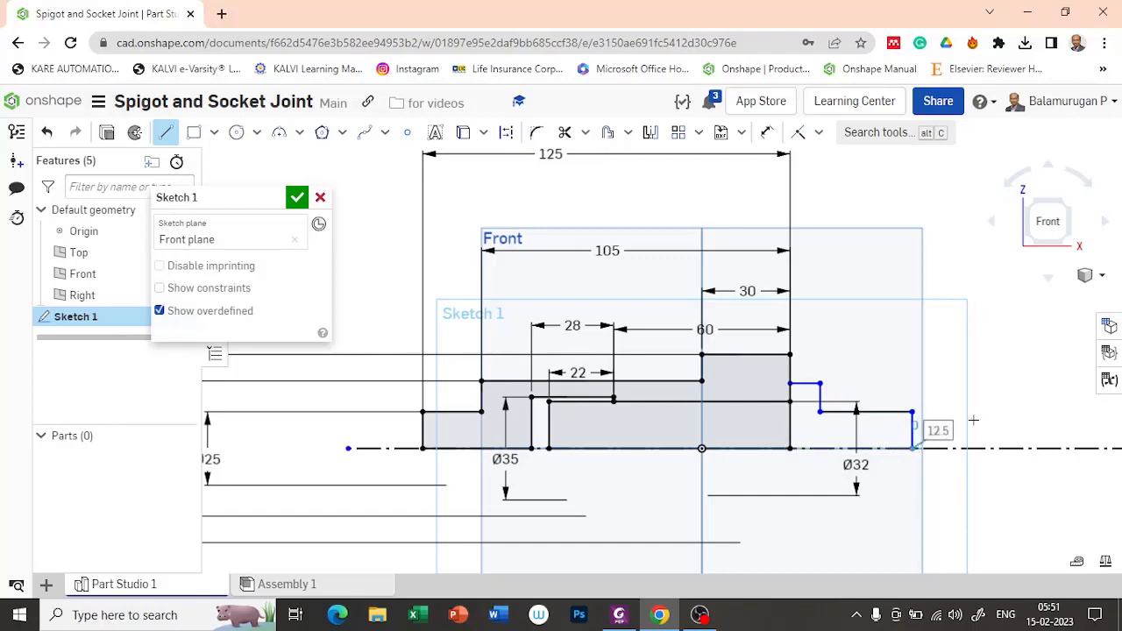
{"action": "left_click", "coordinate": [790, 449]}
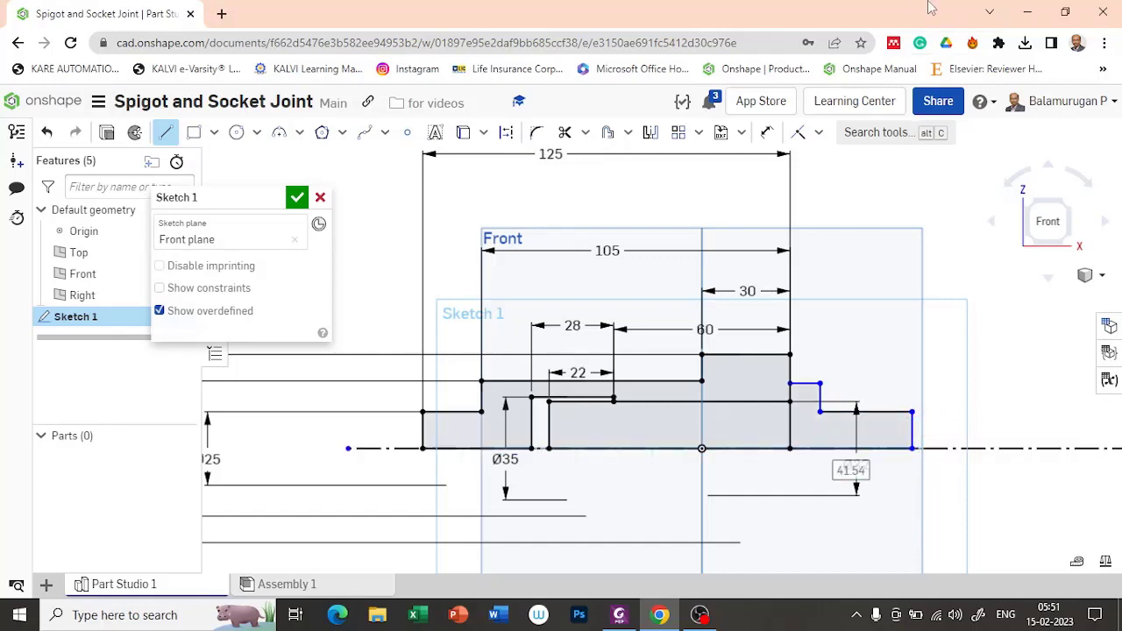
Dimension the spigot collar's length as 12 mm and the shank's length as 30 mm.
{"action": "left_click", "coordinate": [766, 132]}
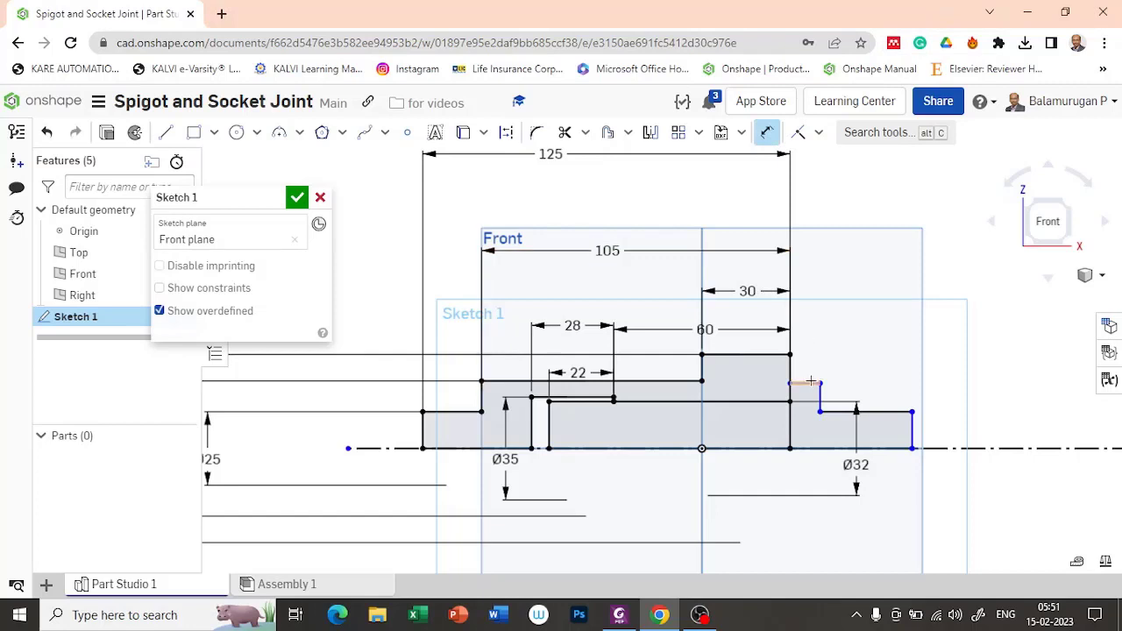
{"action": "left_click", "coordinate": [807, 349]}
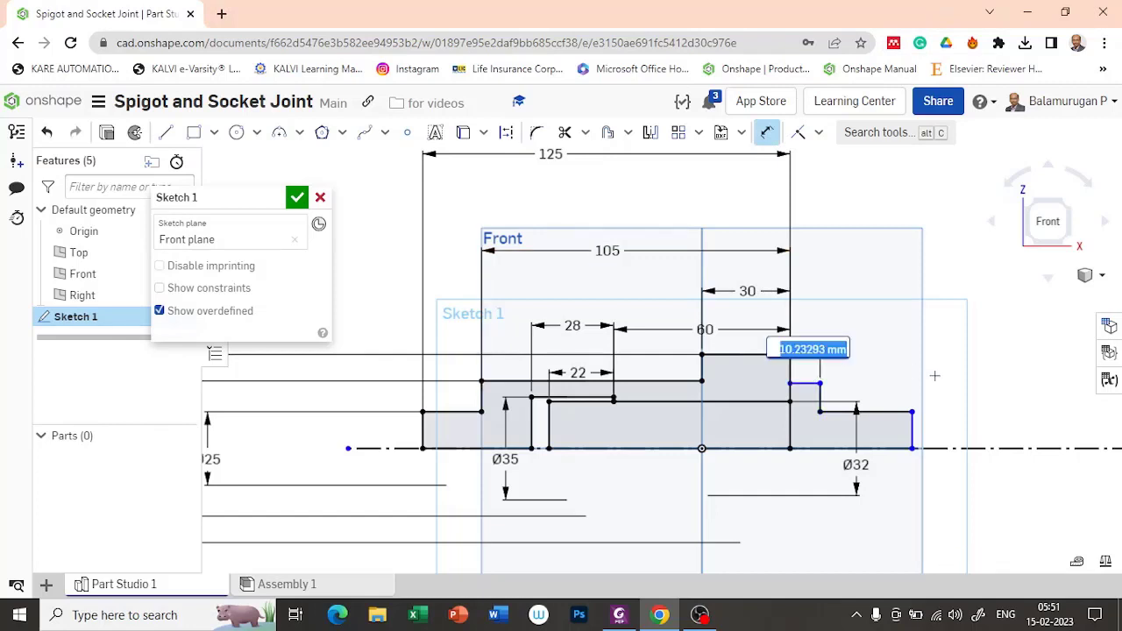
{"action": "type", "text": "12"}
{"action": "key", "text": "Return"}
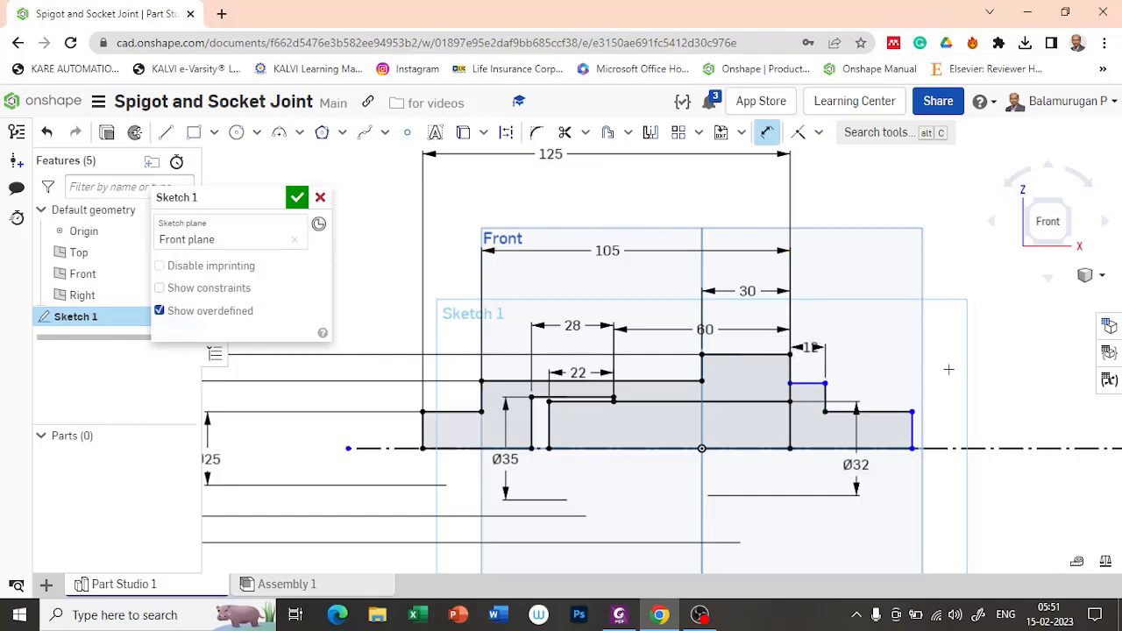
{"action": "left_click", "coordinate": [880, 412]}
{"action": "left_click", "coordinate": [992, 460]}
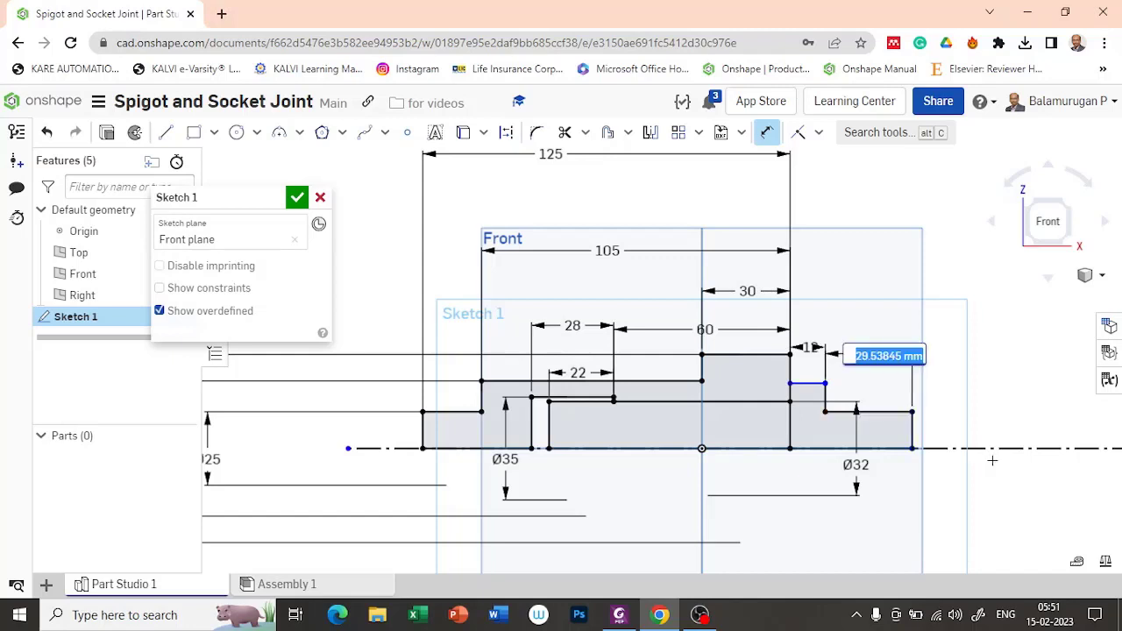
{"action": "type", "text": "30"}
{"action": "key", "text": "Return"}
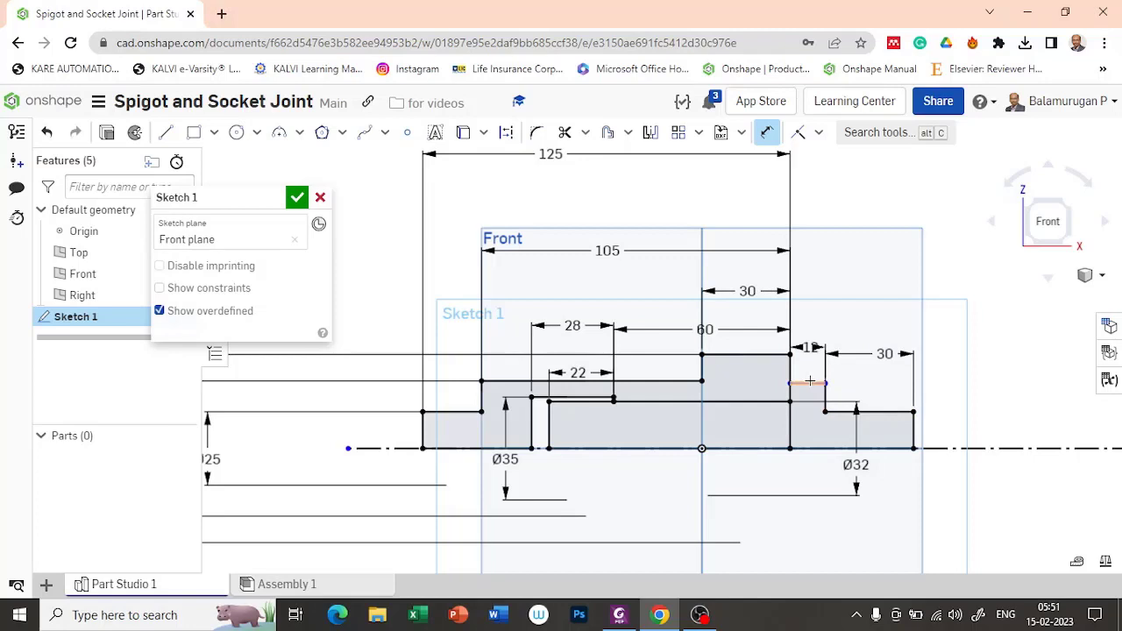
Dimension the spigot collar about the construction axis as a 46 mm diameter and finish the sketch.
{"action": "left_click", "coordinate": [819, 450]}
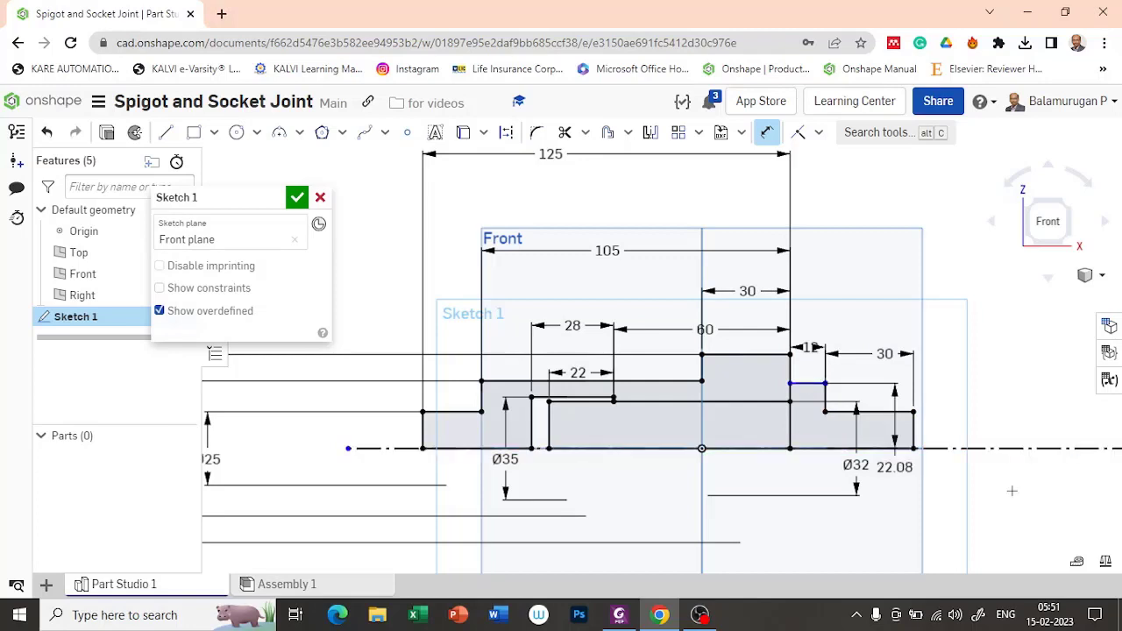
{"action": "left_click", "coordinate": [964, 491]}
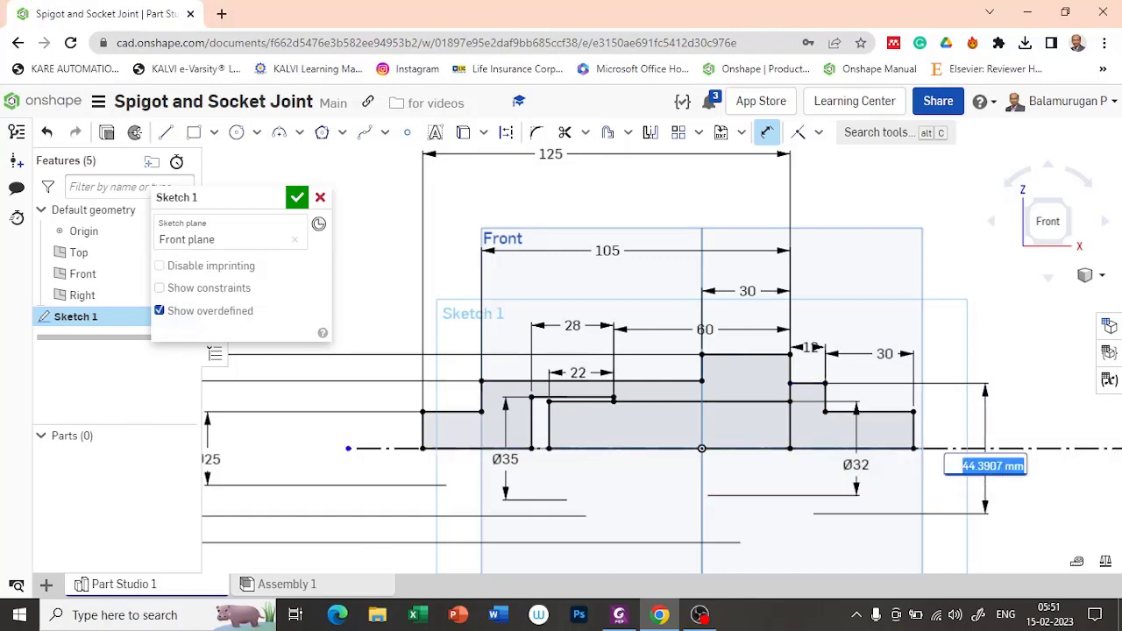
{"action": "mouse_move", "coordinate": [262, 628]}
{"action": "type", "text": "46"}
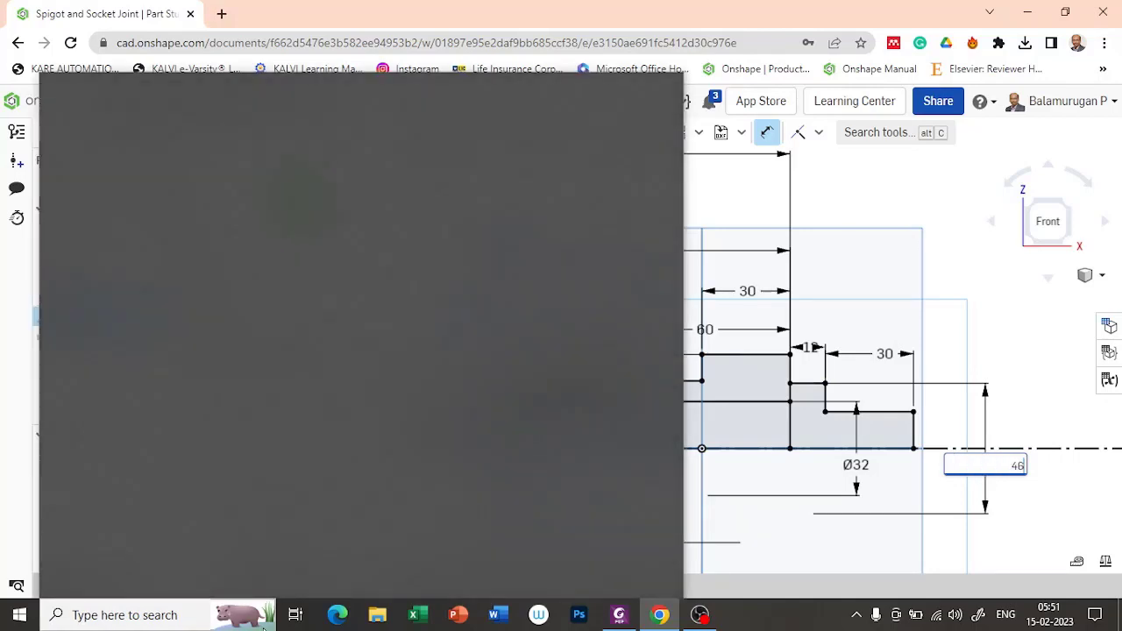
{"action": "key", "text": "Return"}
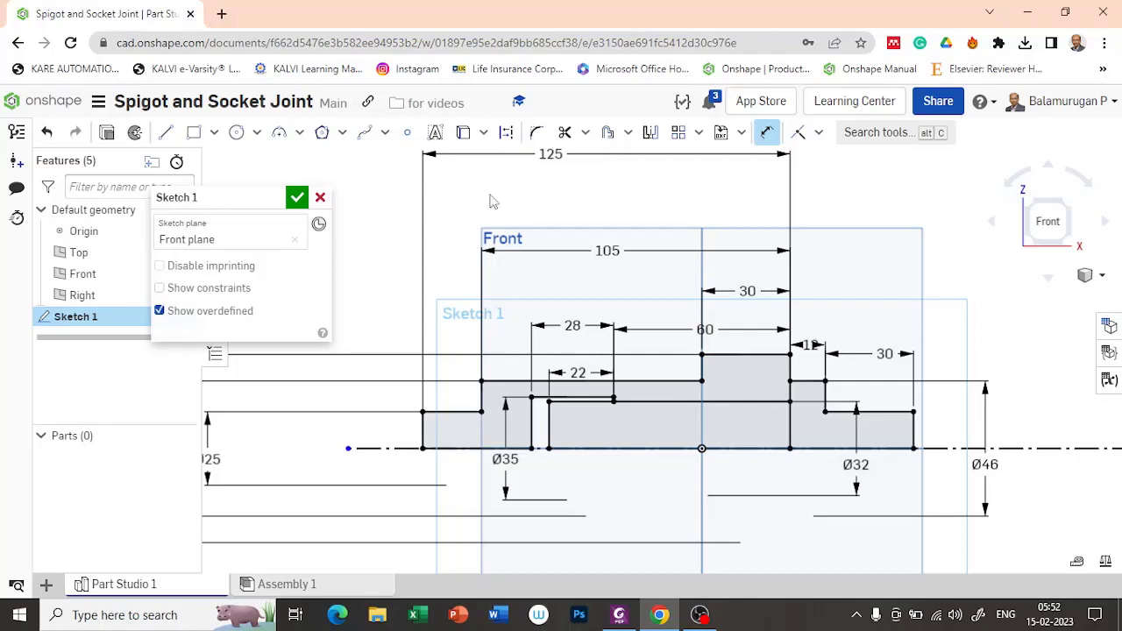
{"action": "left_click", "coordinate": [297, 200]}
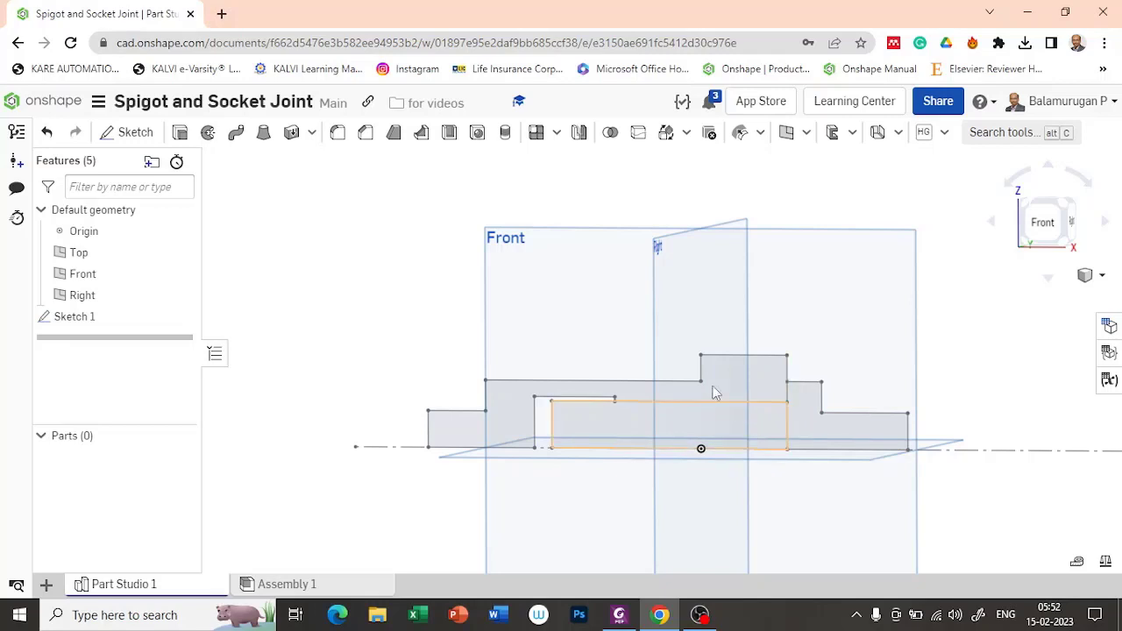
Revolve the stepped socket region of Sketch 1 a full turn about the construction axis as a new solid part.
{"action": "left_click", "coordinate": [208, 138]}
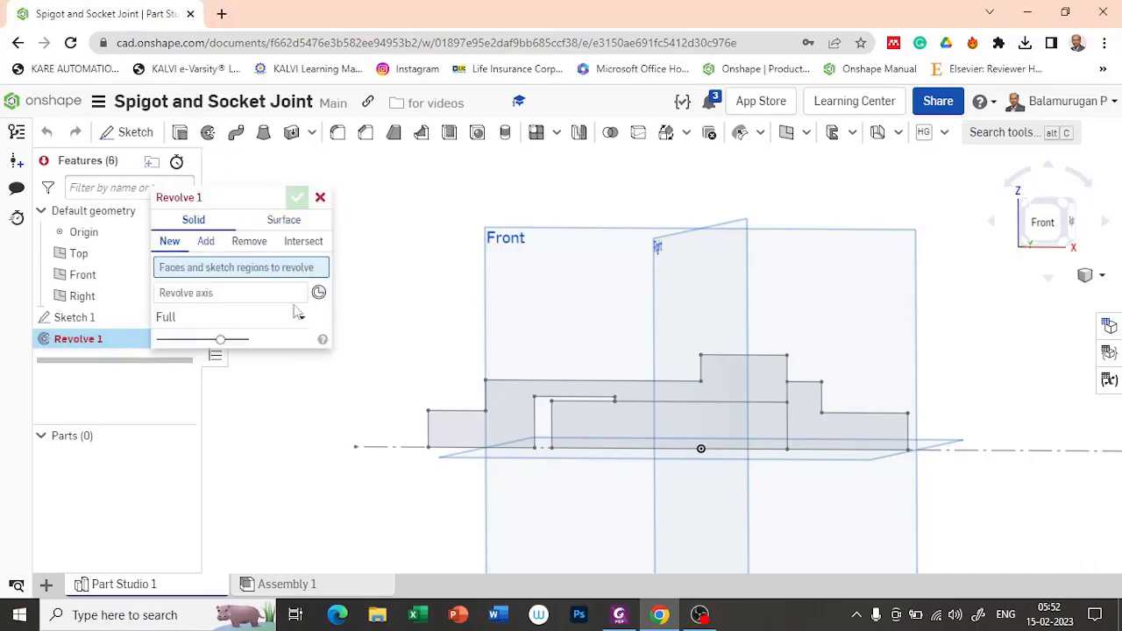
{"action": "left_click", "coordinate": [499, 430]}
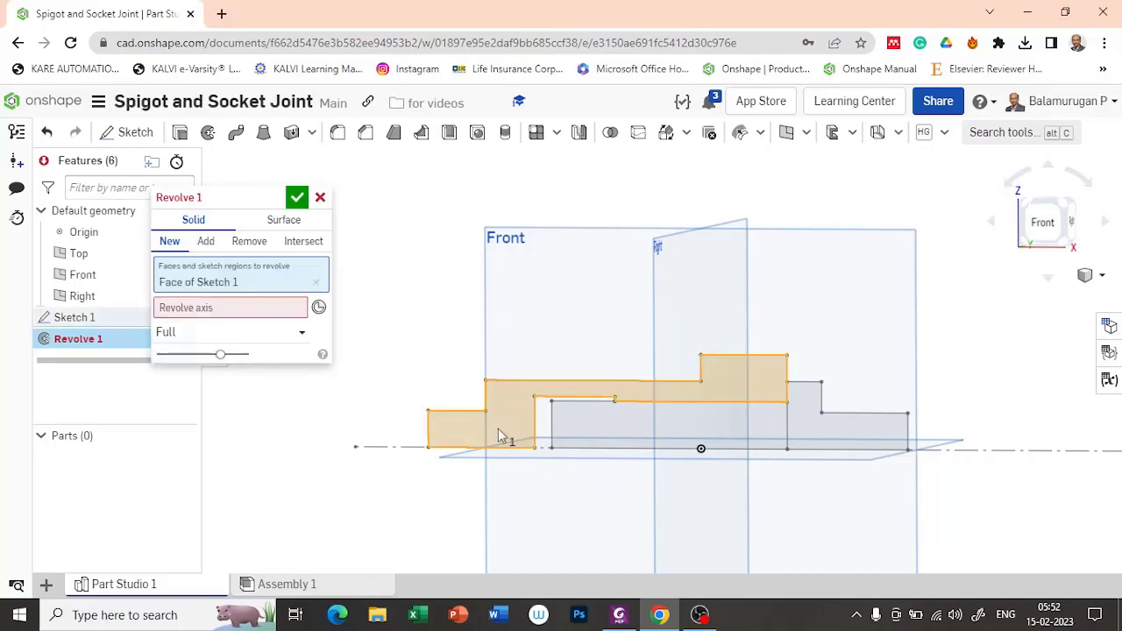
{"action": "left_click", "coordinate": [251, 309]}
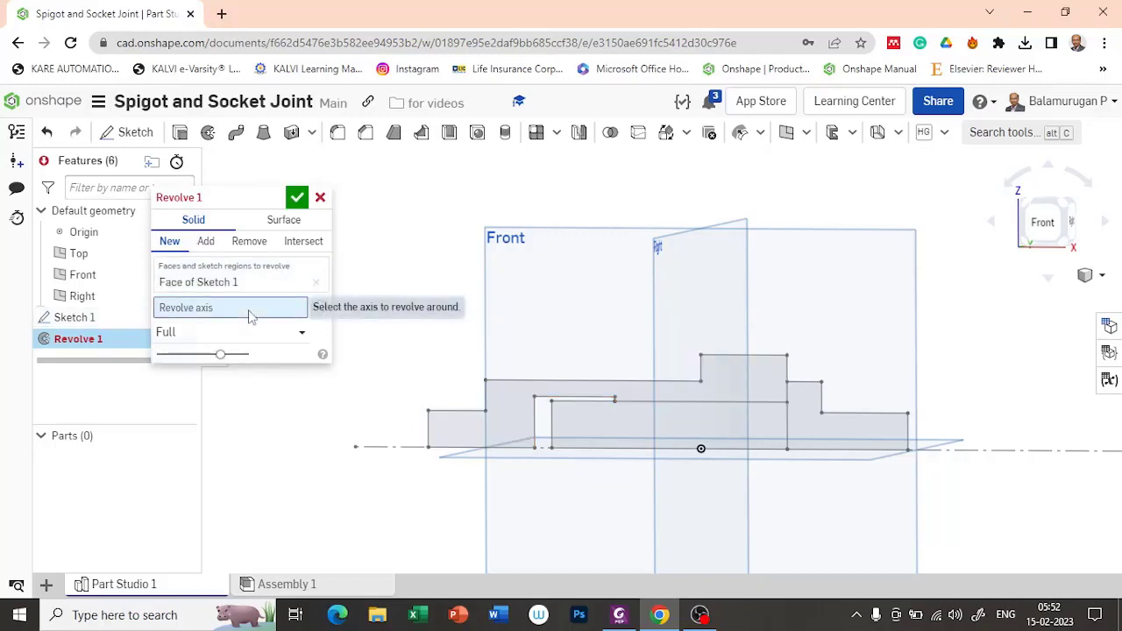
{"action": "left_click", "coordinate": [386, 449]}
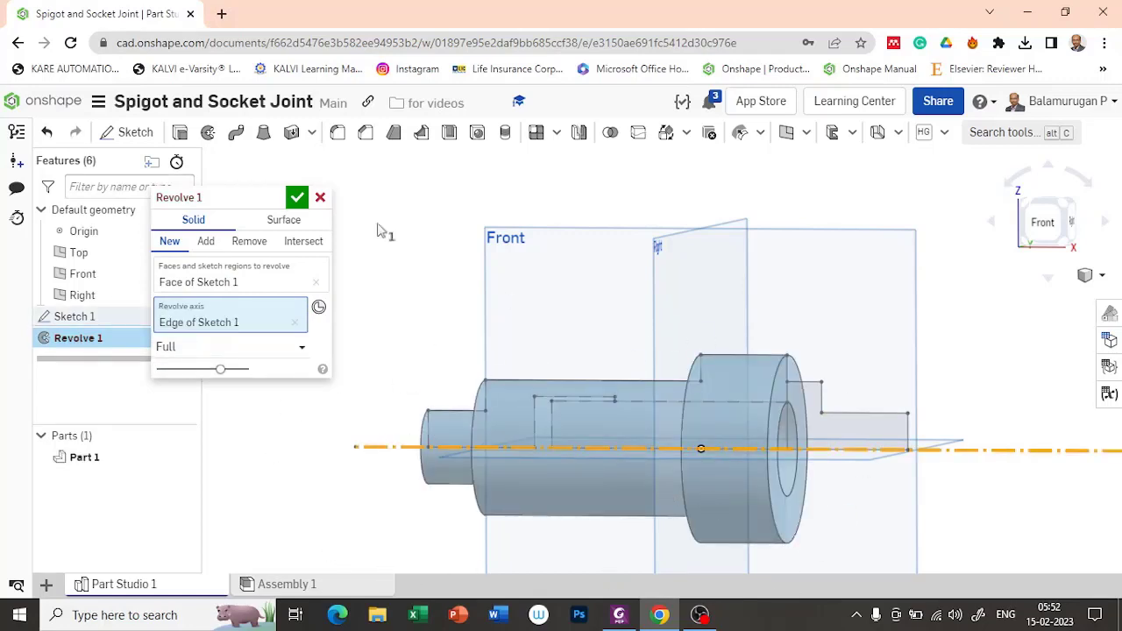
{"action": "left_click", "coordinate": [297, 199]}
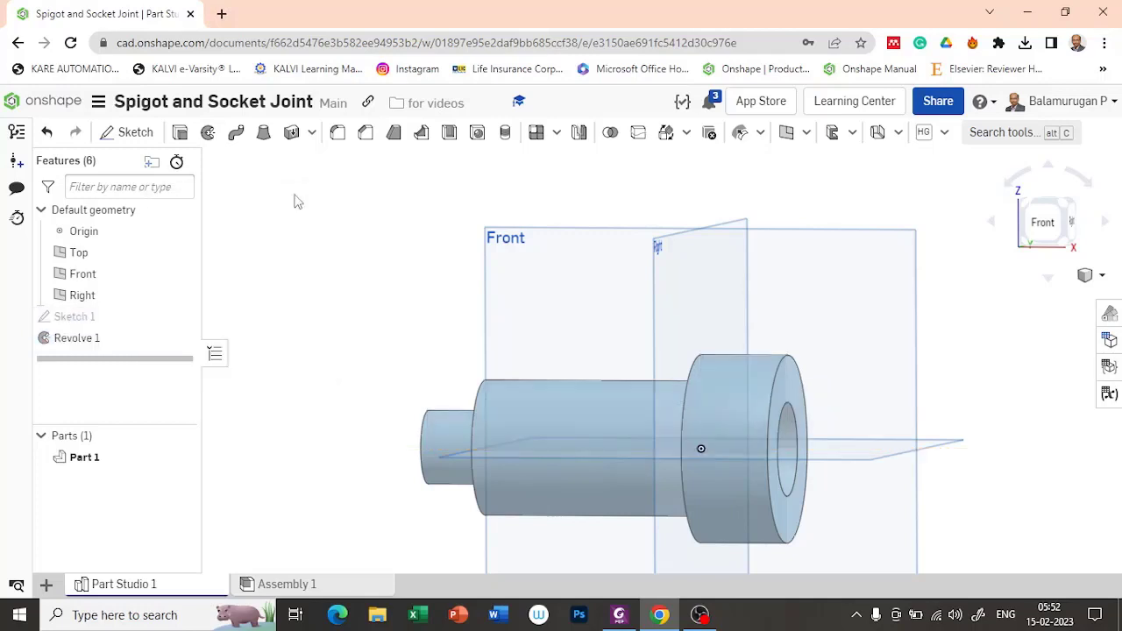
Revolve both spigot regions of Sketch 1 a full turn about the construction axis as a new part, hiding the socket only while selecting.
{"action": "left_click", "coordinate": [208, 132]}
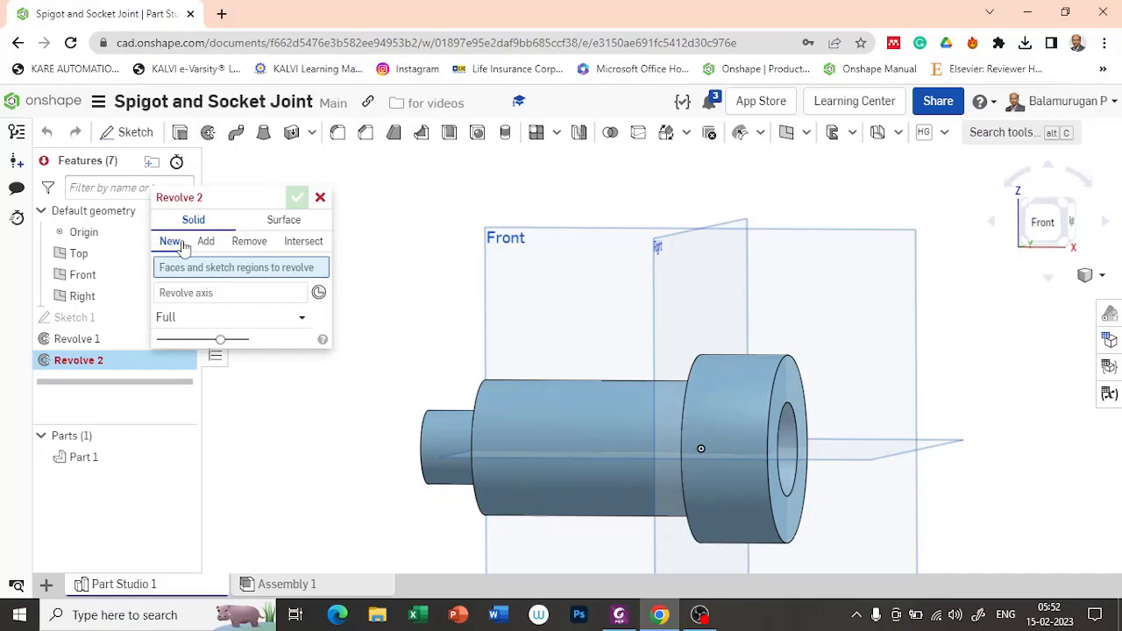
{"action": "left_click_drag", "start_coordinate": [220, 199], "coordinate": [327, 165]}
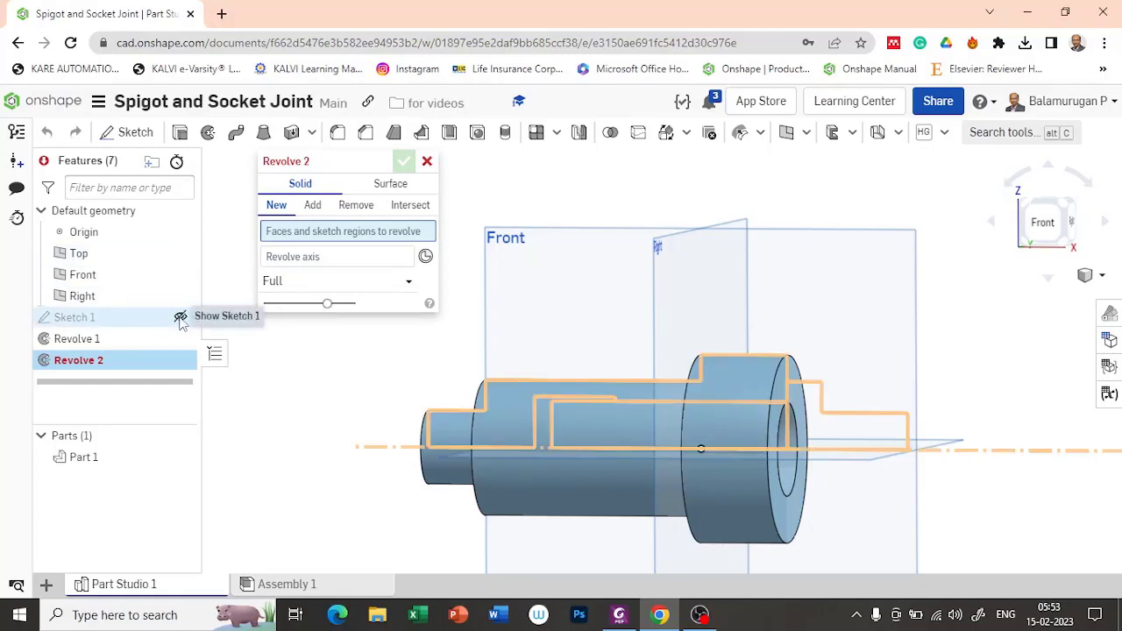
{"action": "left_click", "coordinate": [180, 318]}
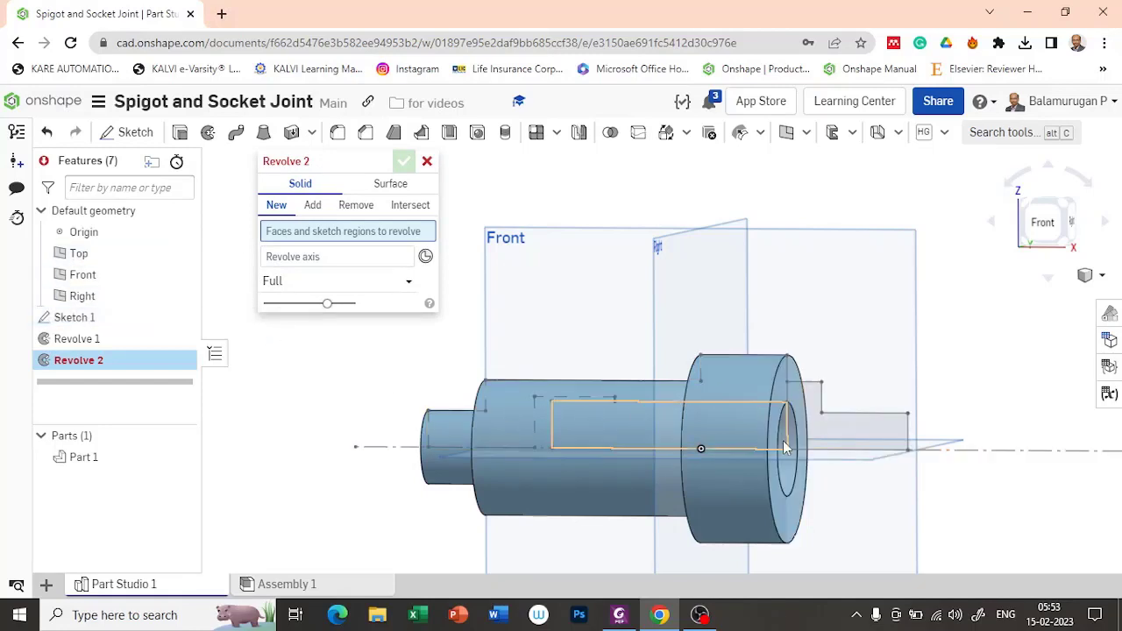
{"action": "left_click", "coordinate": [839, 438]}
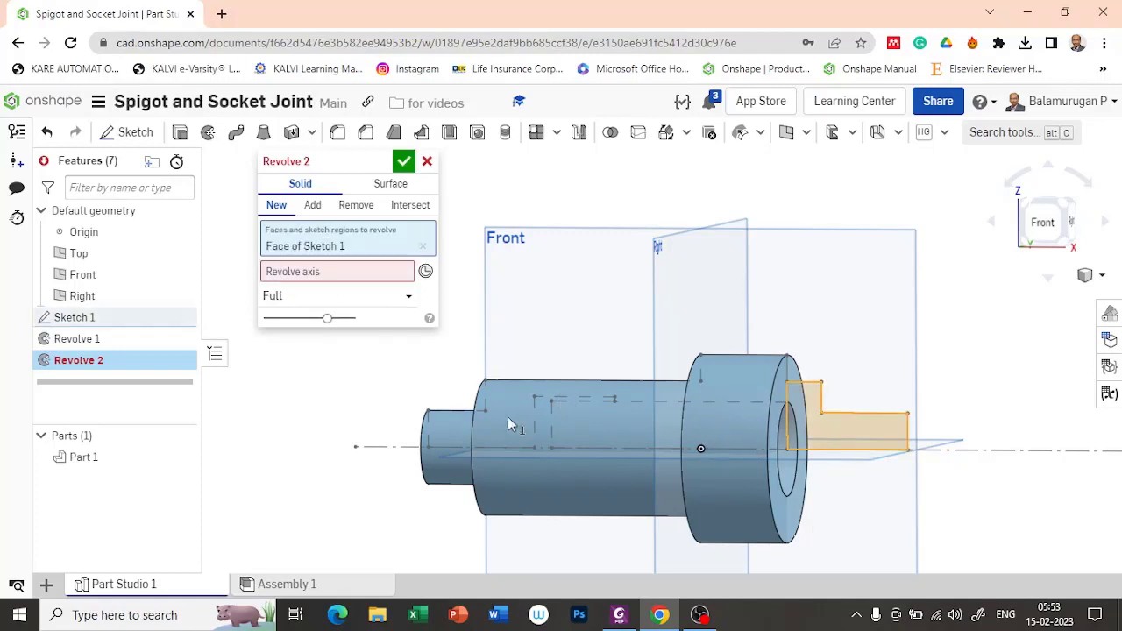
{"action": "left_click", "coordinate": [180, 457]}
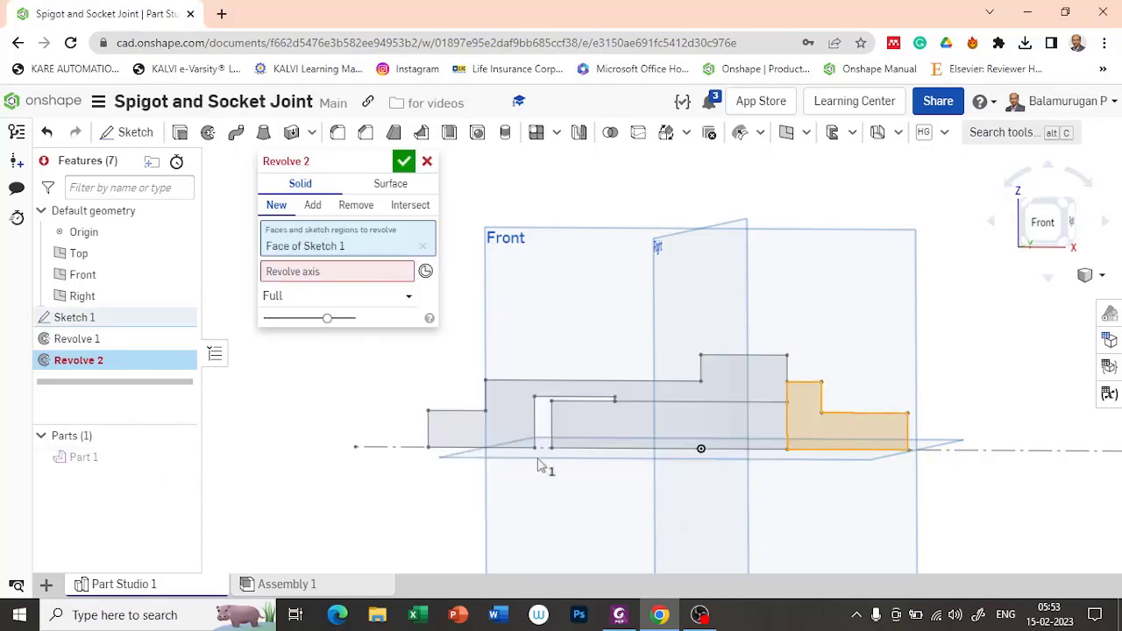
{"action": "left_click", "coordinate": [676, 419]}
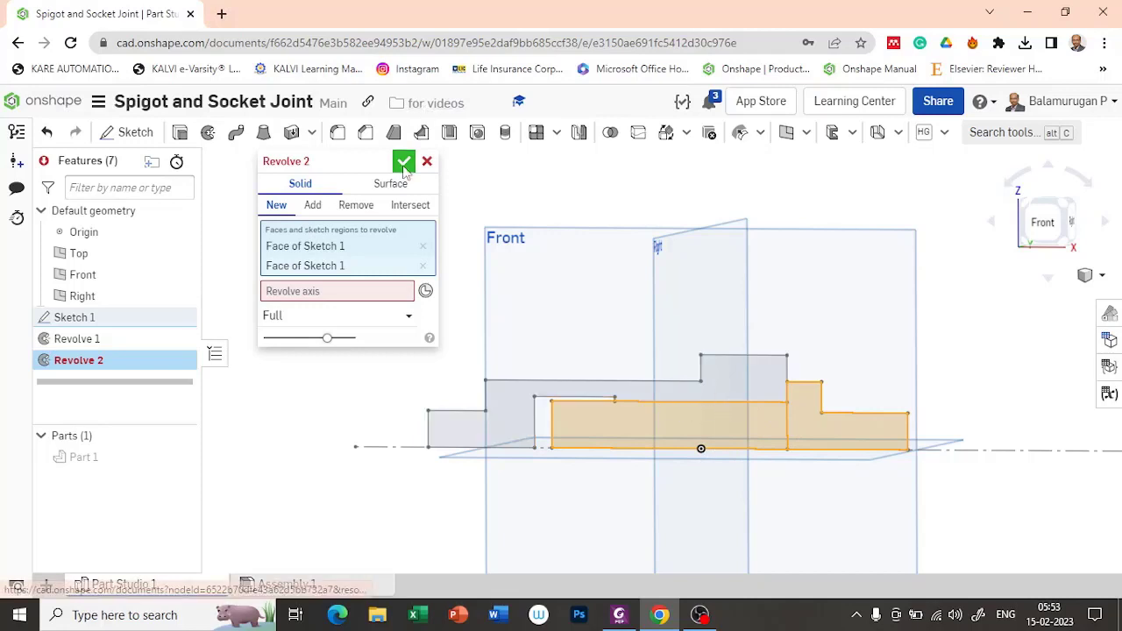
{"action": "left_click", "coordinate": [357, 293]}
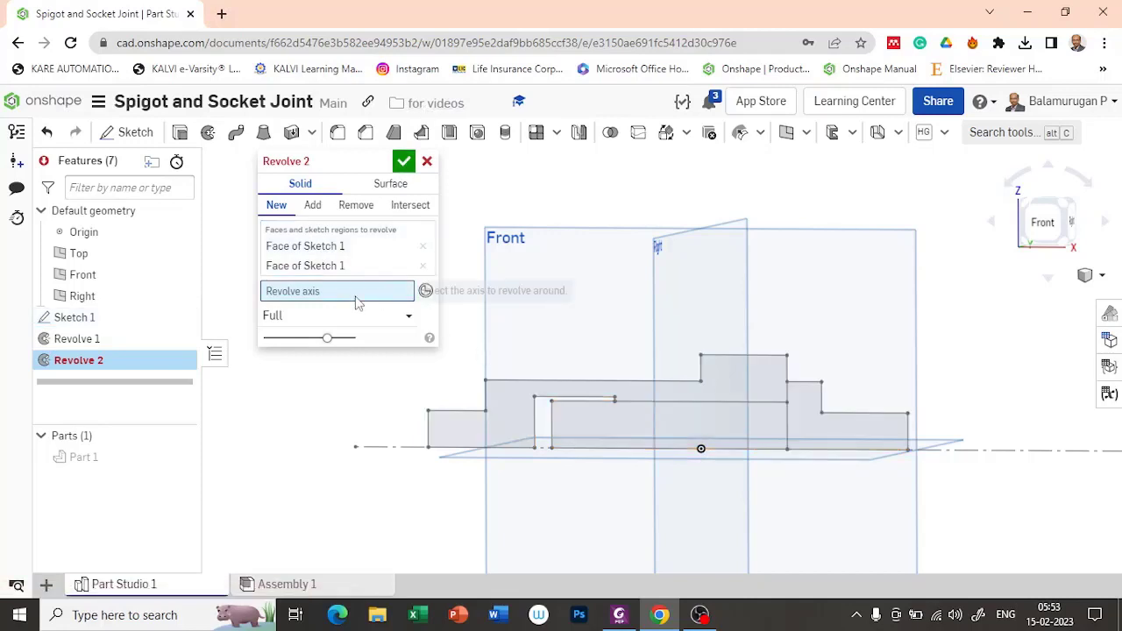
{"action": "left_click", "coordinate": [386, 447]}
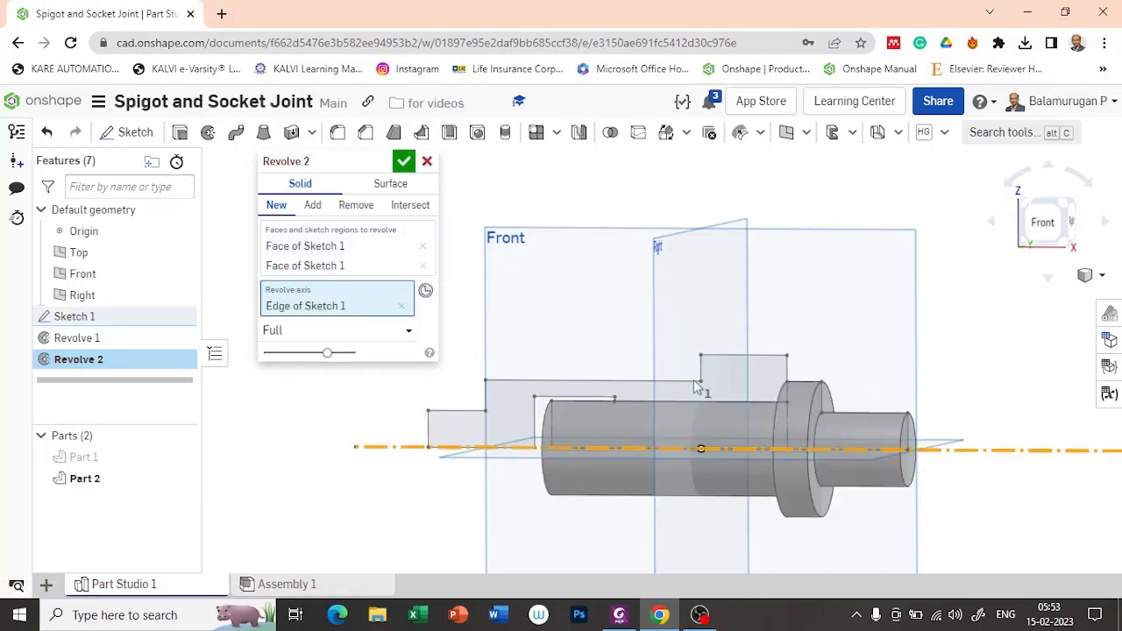
{"action": "left_click", "coordinate": [404, 161]}
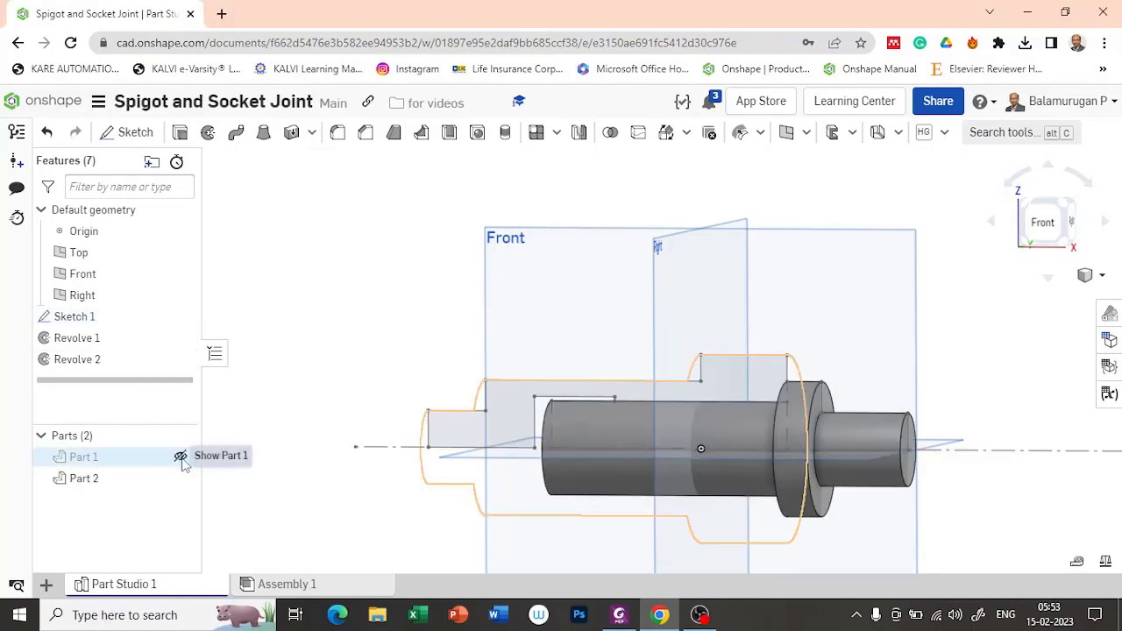
{"action": "left_click", "coordinate": [183, 457]}
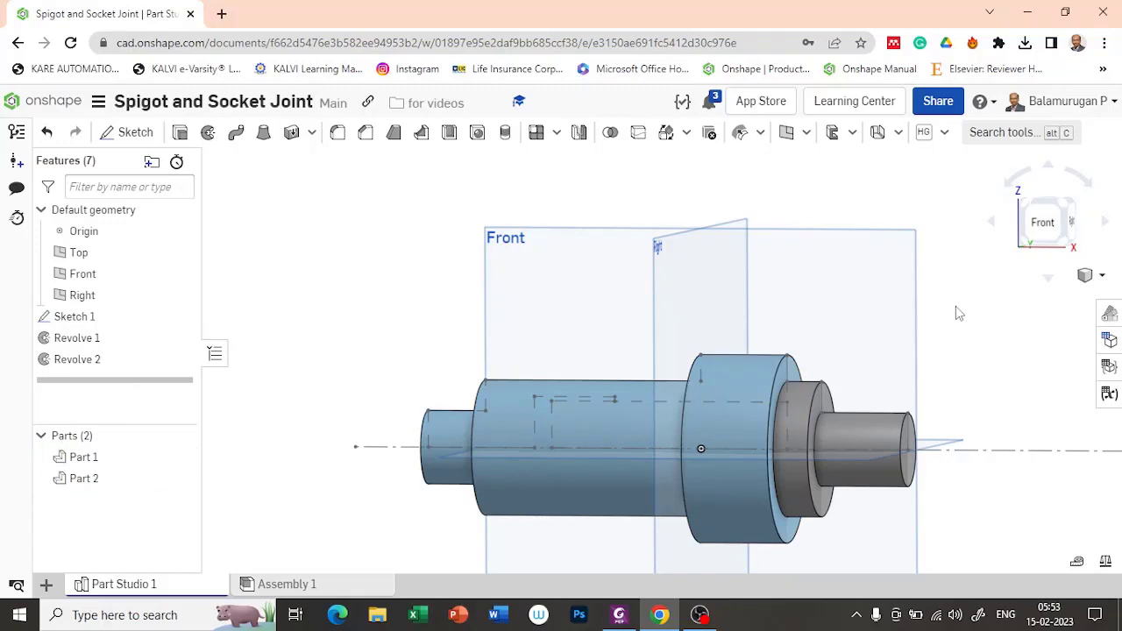
Start a new sketch on the Top plane and view it face-on.
{"action": "key", "text": "shift+7"}
{"action": "right_click_drag", "start_coordinate": [938, 350], "coordinate": [964, 392]}
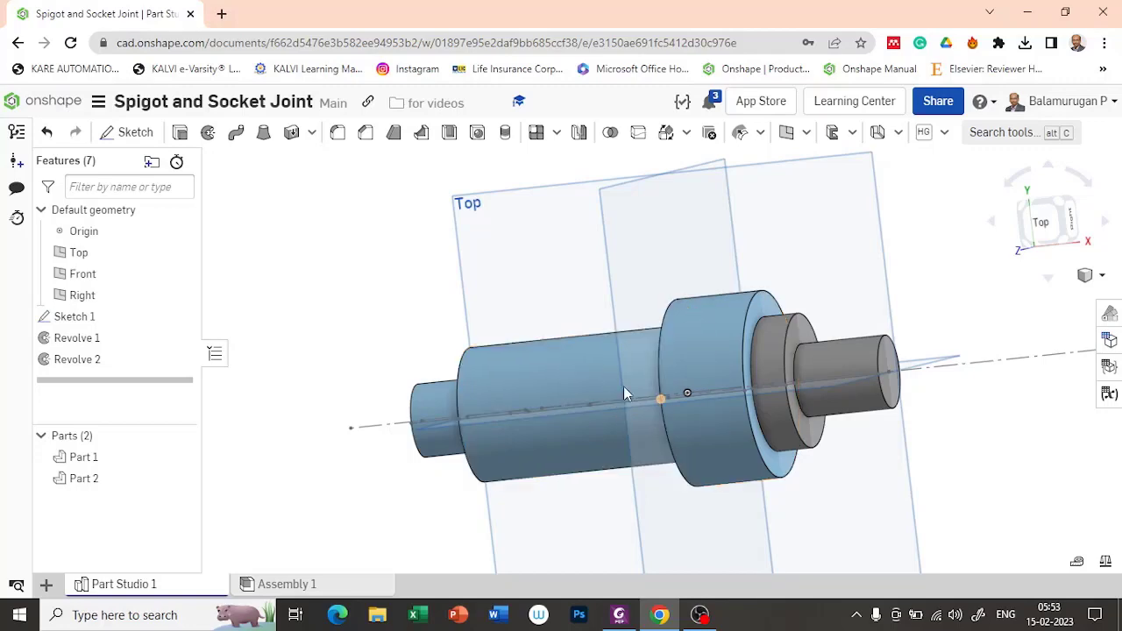
{"action": "right_click_drag", "start_coordinate": [329, 332], "coordinate": [343, 310]}
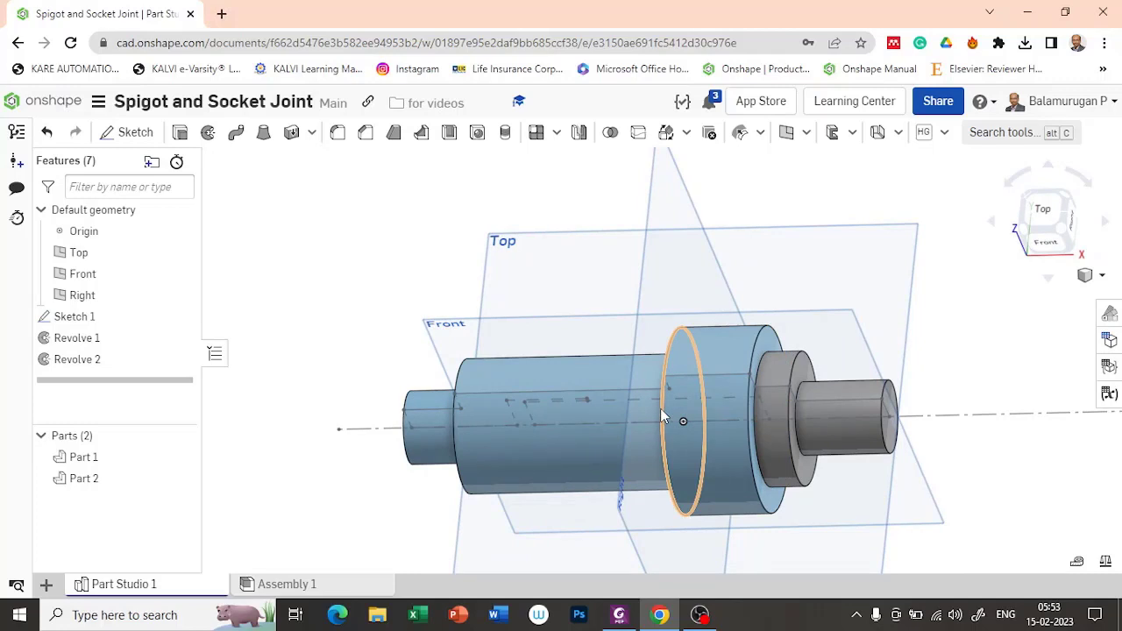
{"action": "left_click", "coordinate": [865, 248]}
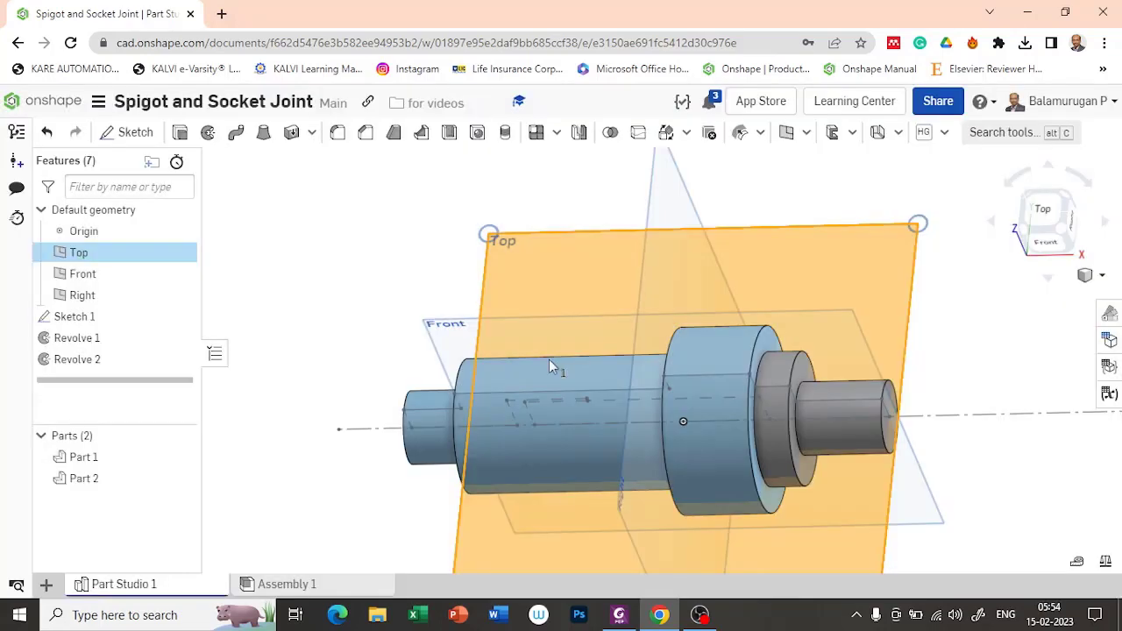
{"action": "left_click", "coordinate": [133, 134]}
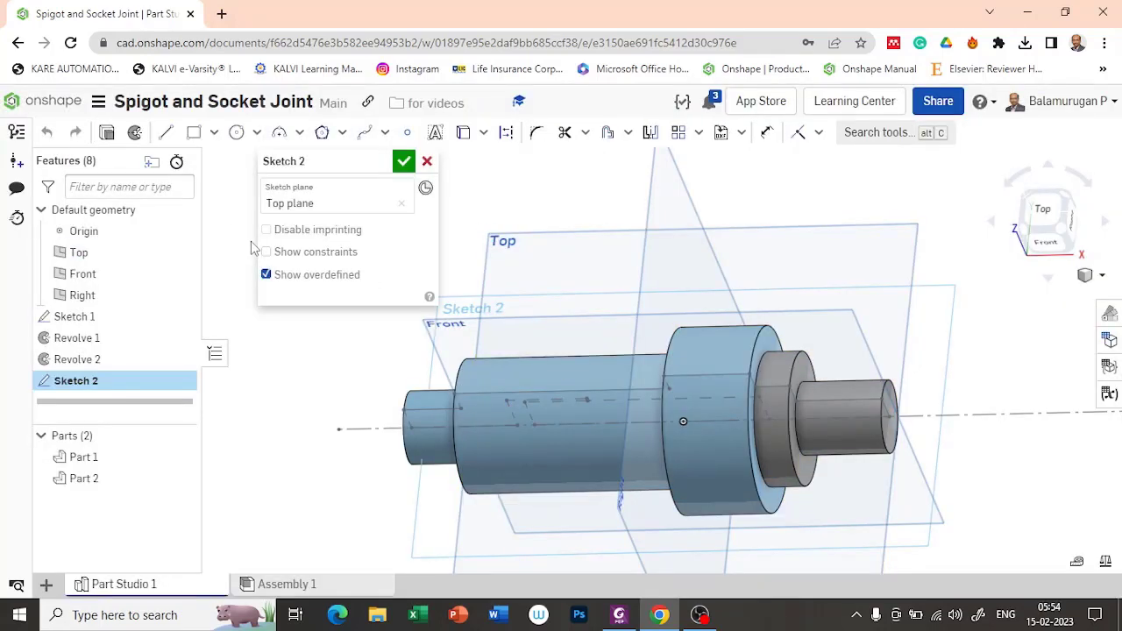
{"action": "key", "text": "n"}
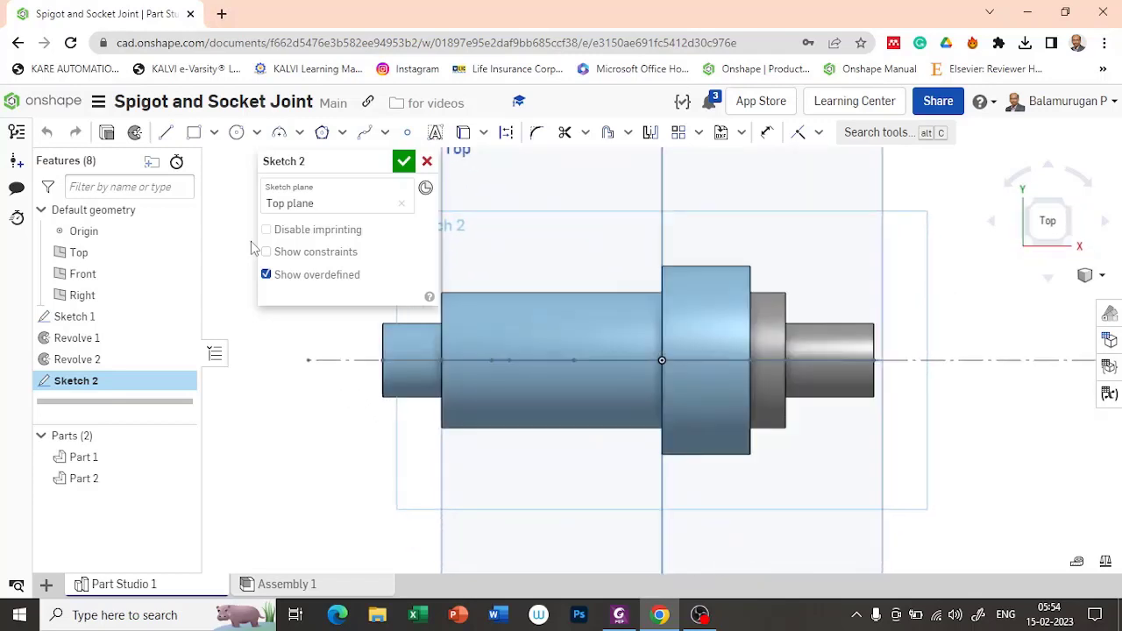
Draw a 32 mm by 8 mm corner rectangle lengthwise across the joint axis, near the step where the socket collar begins.
{"action": "left_click", "coordinate": [195, 134]}
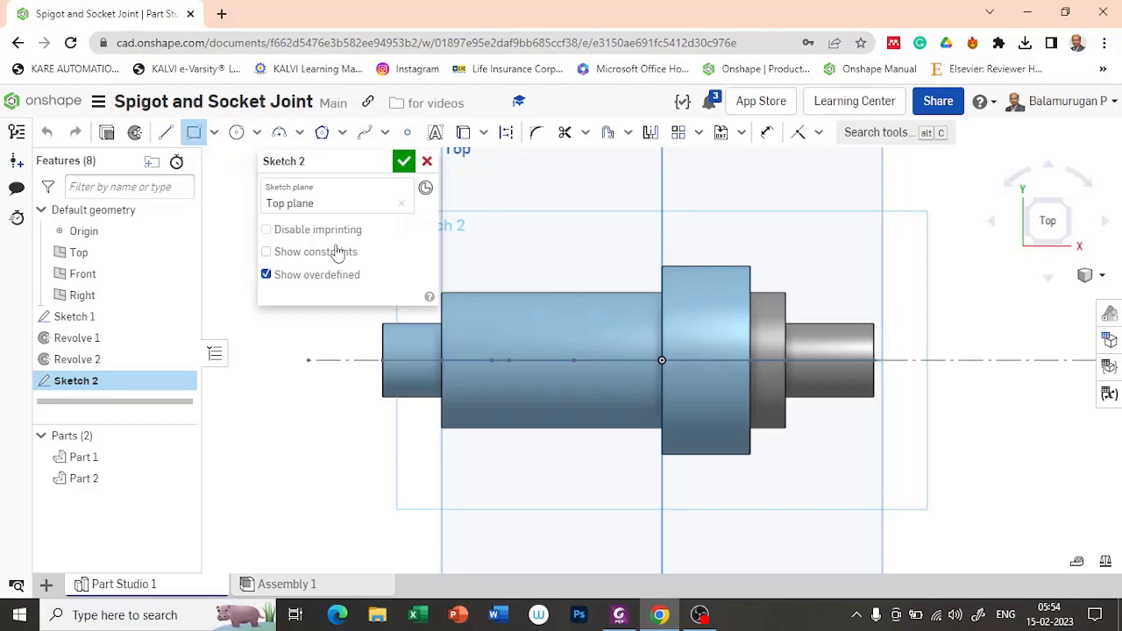
{"action": "left_click", "coordinate": [610, 349]}
{"action": "left_click", "coordinate": [706, 370]}
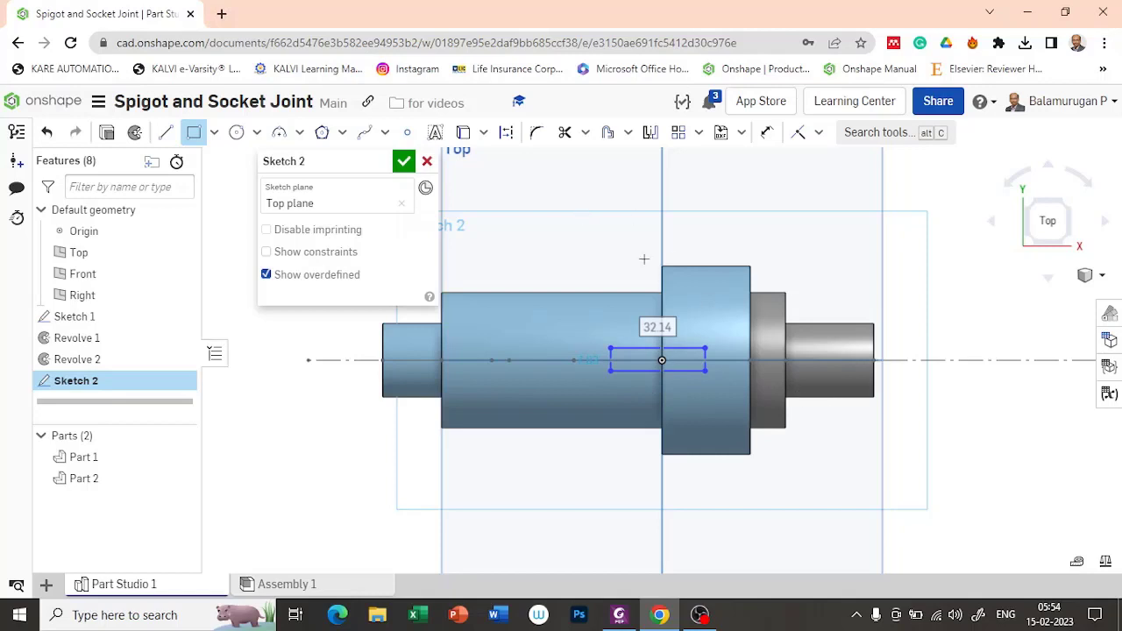
{"action": "type", "text": "32"}
{"action": "key", "text": "Tab"}
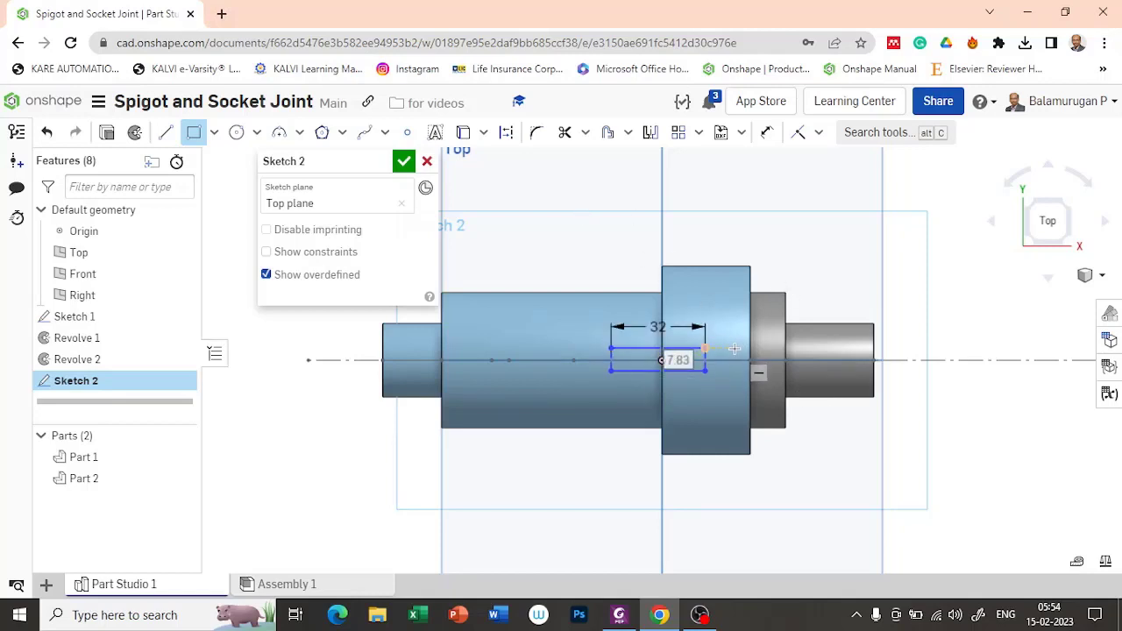
{"action": "type", "text": "8"}
{"action": "key", "text": "Return"}
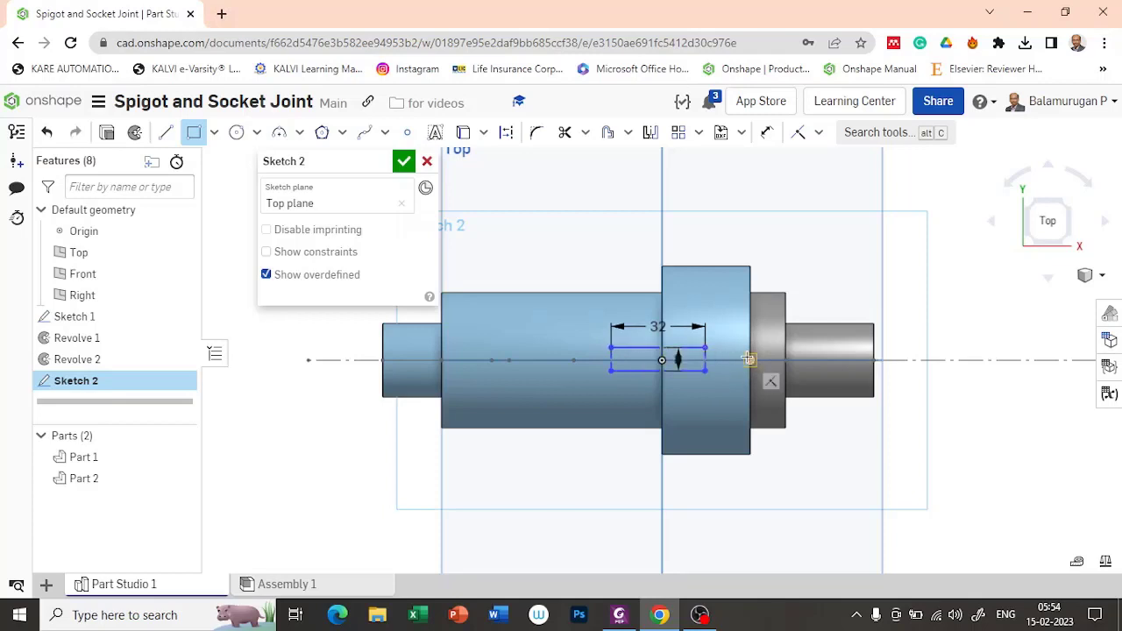
Dimension the rectangle's upper long edge 4 mm from the joint axis.
{"action": "scroll", "coordinate": [668, 340], "scroll_direction": "up", "scroll_amount": 4}
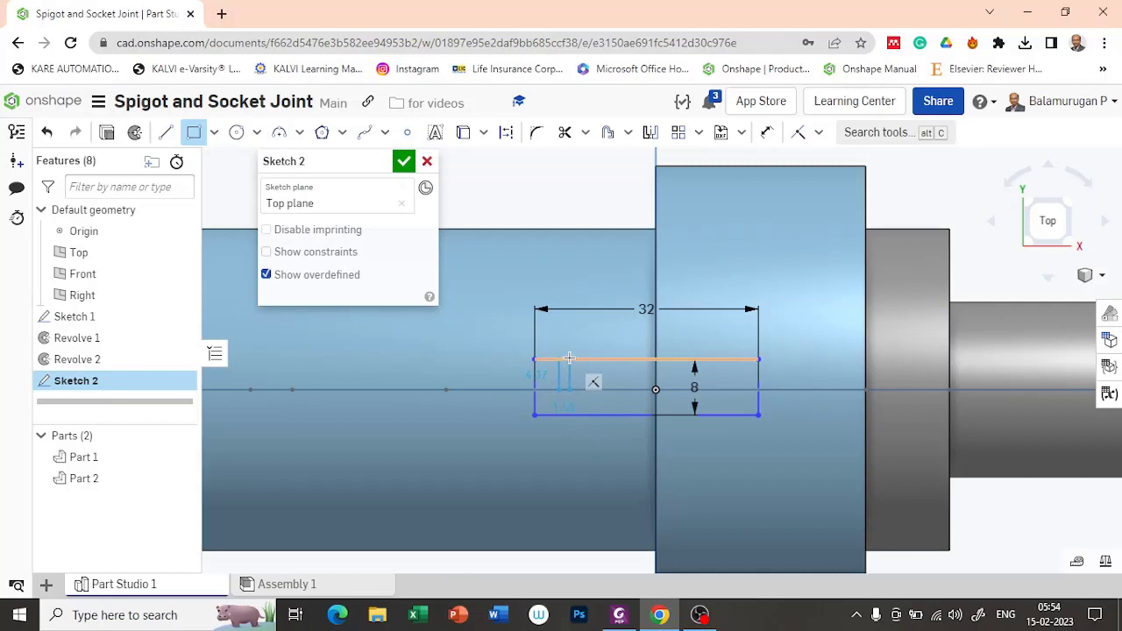
{"action": "key", "text": "Escape"}
{"action": "left_click", "coordinate": [768, 132]}
{"action": "left_click", "coordinate": [568, 388]}
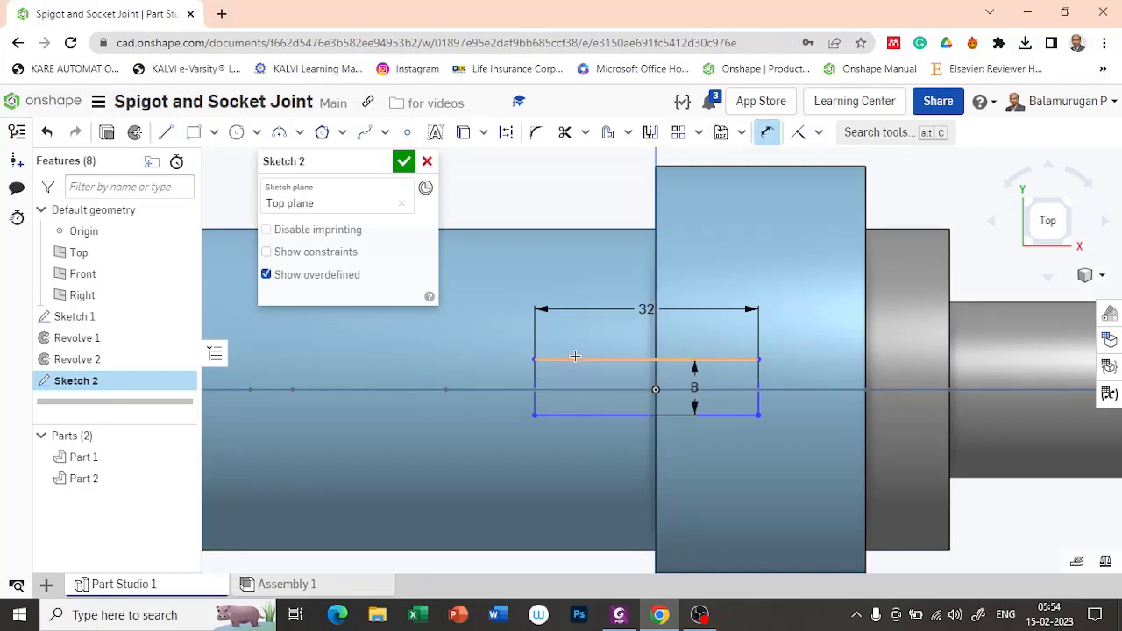
{"action": "left_click", "coordinate": [531, 360]}
{"action": "left_click", "coordinate": [478, 372]}
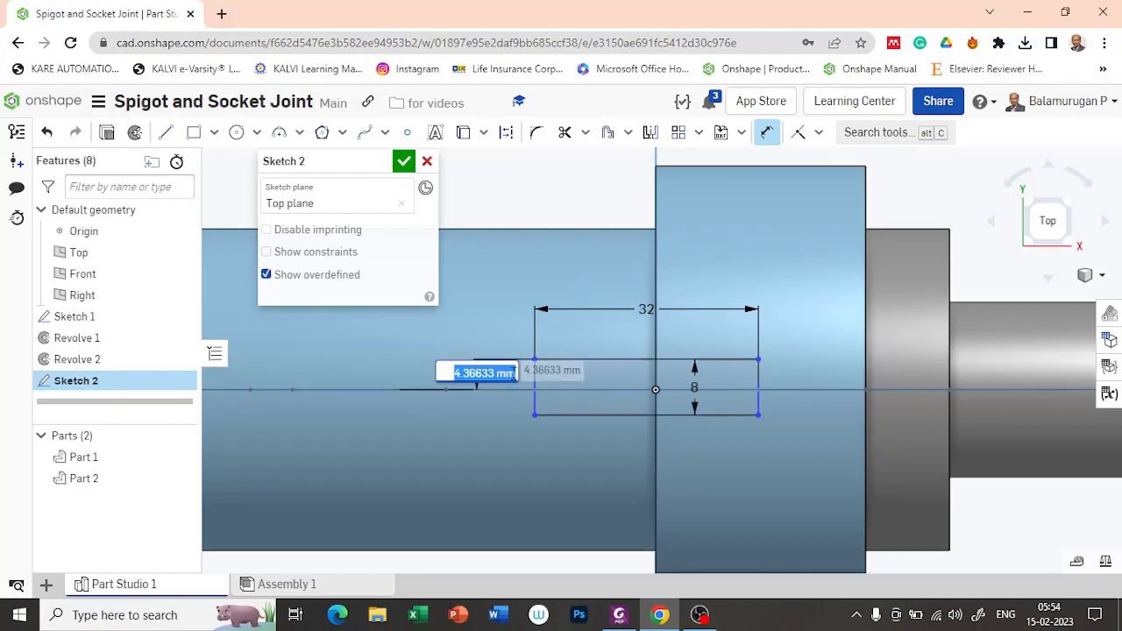
{"action": "type", "text": "4"}
{"action": "key", "text": "Return"}
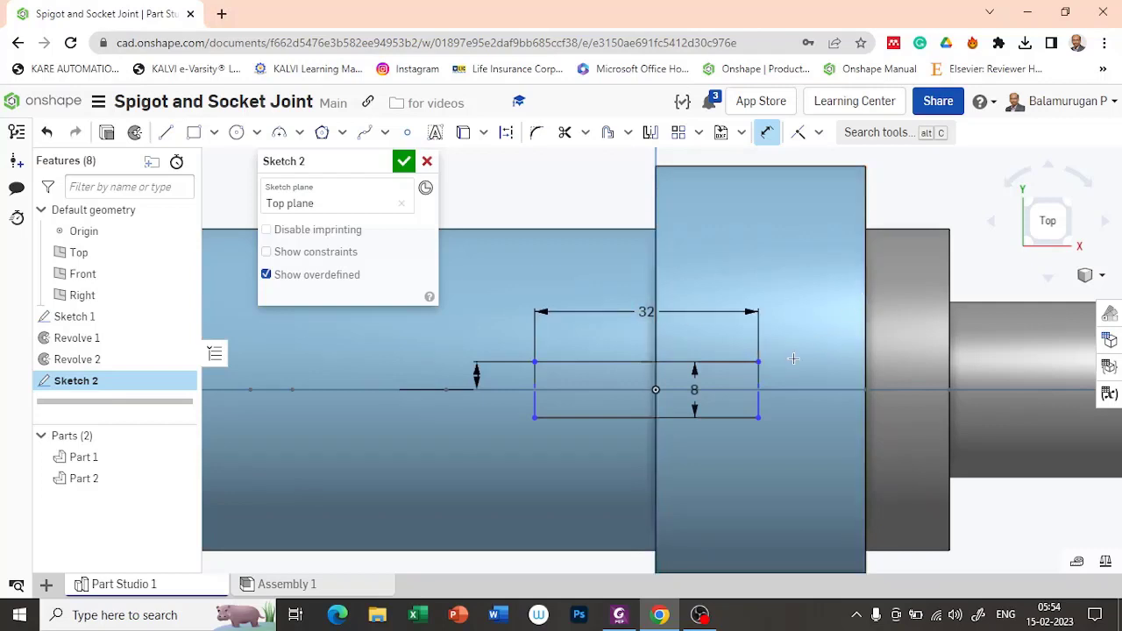
Dimension the rectangle's end nearest the spigot collar 28 mm from the socket's open-end face and finish the sketch.
{"action": "left_click", "coordinate": [758, 377]}
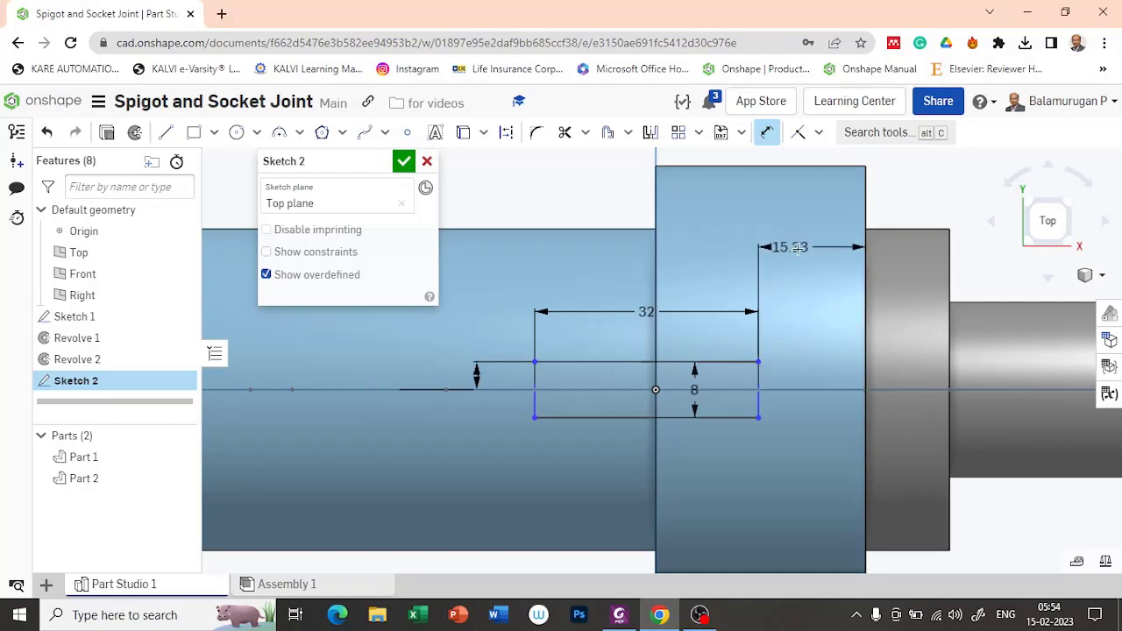
{"action": "left_click", "coordinate": [804, 251]}
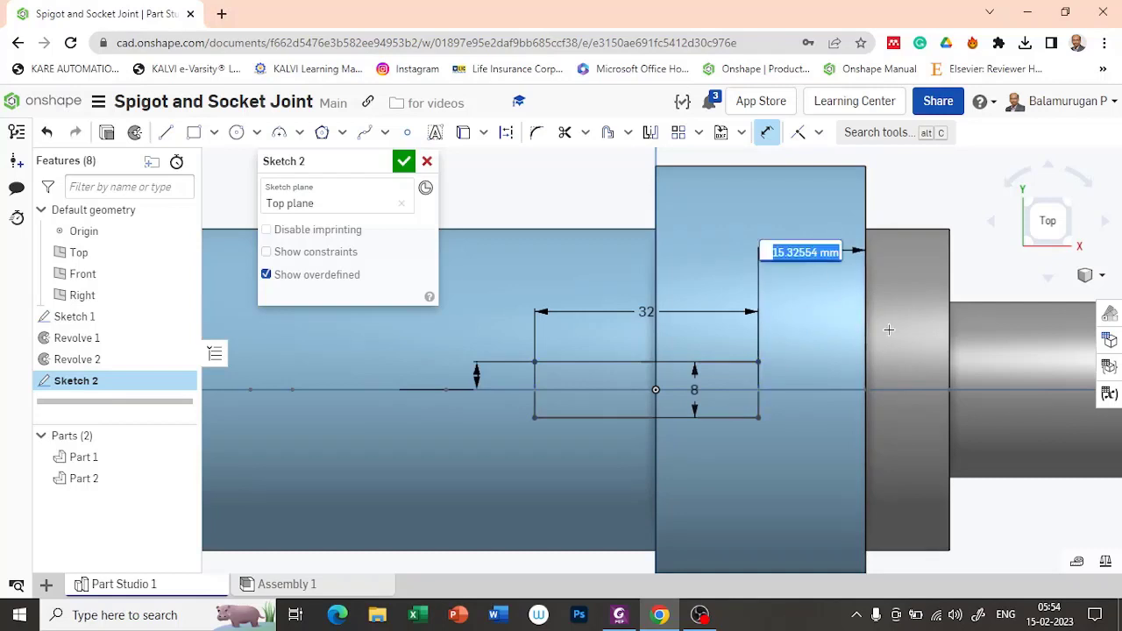
{"action": "type", "text": "28"}
{"action": "key", "text": "Return"}
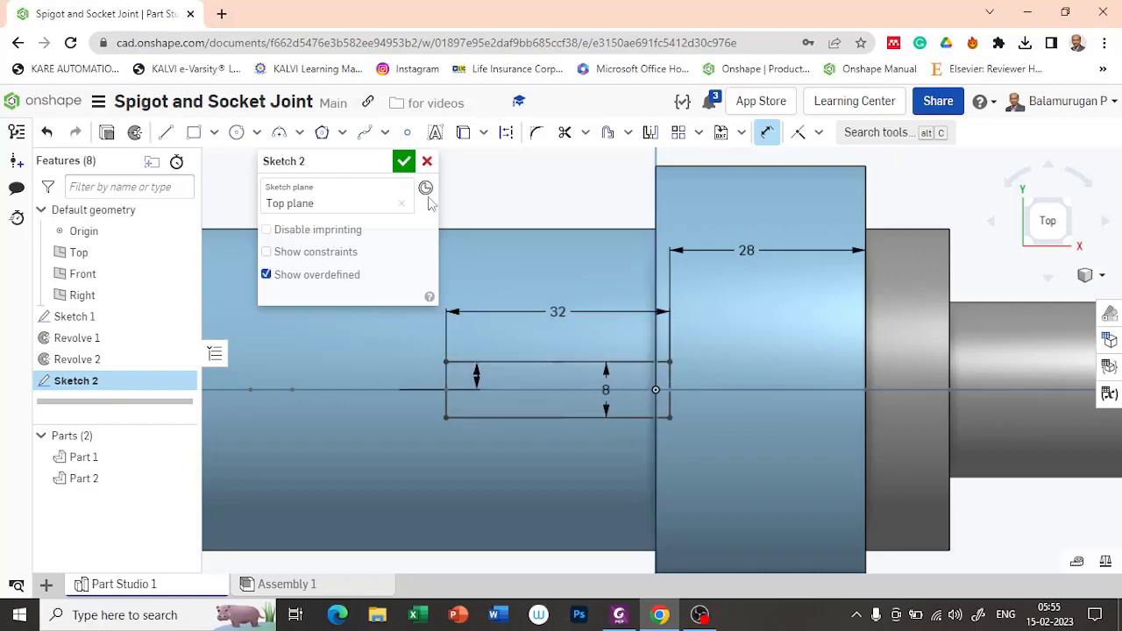
{"action": "left_click", "coordinate": [403, 163]}
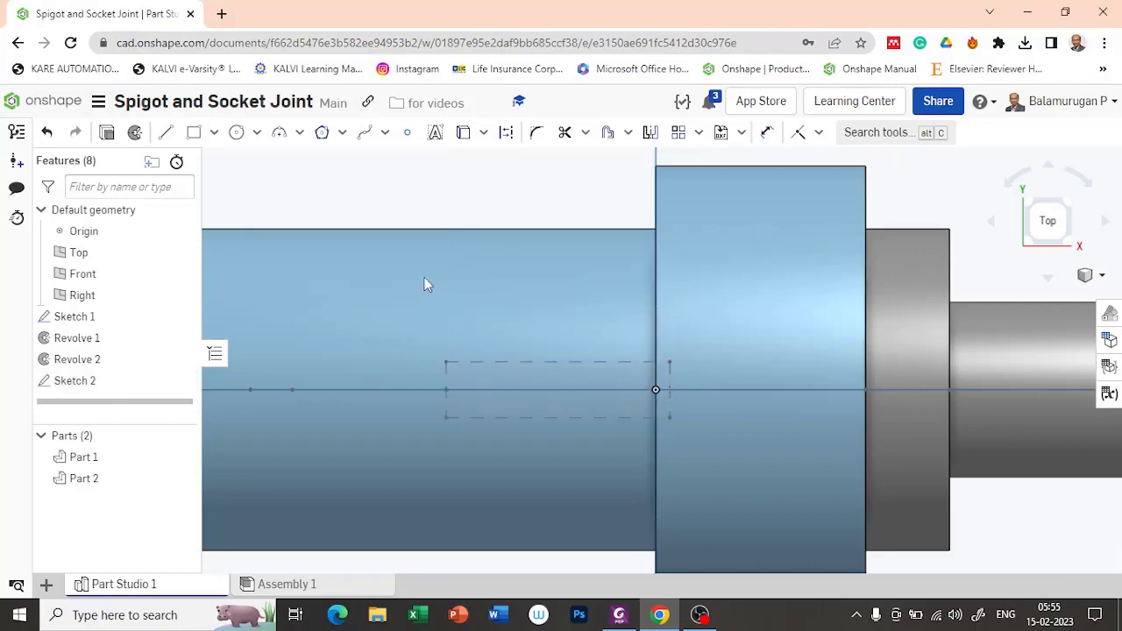
Hide Part 1, Part 2 and Sketch 1 so that only the rectangle sketch is shown with the default planes.
{"action": "mouse_move", "coordinate": [479, 491]}
{"action": "right_mouse_down"}
{"action": "mouse_move", "coordinate": [476, 418]}
{"action": "mouse_move", "coordinate": [605, 421]}
{"action": "mouse_move", "coordinate": [732, 479]}
{"action": "mouse_move", "coordinate": [769, 458]}
{"action": "right_mouse_up"}
{"action": "key", "text": "f"}
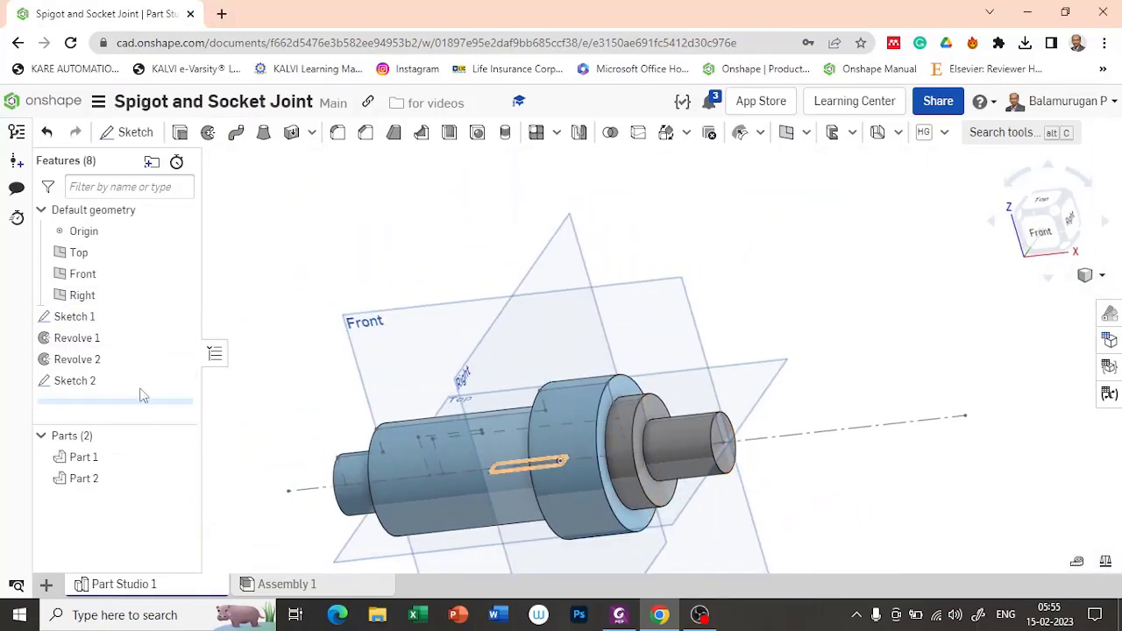
{"action": "left_click", "coordinate": [181, 457]}
{"action": "left_click", "coordinate": [181, 477]}
{"action": "key", "text": "Up"}
{"action": "key", "text": "Up"}
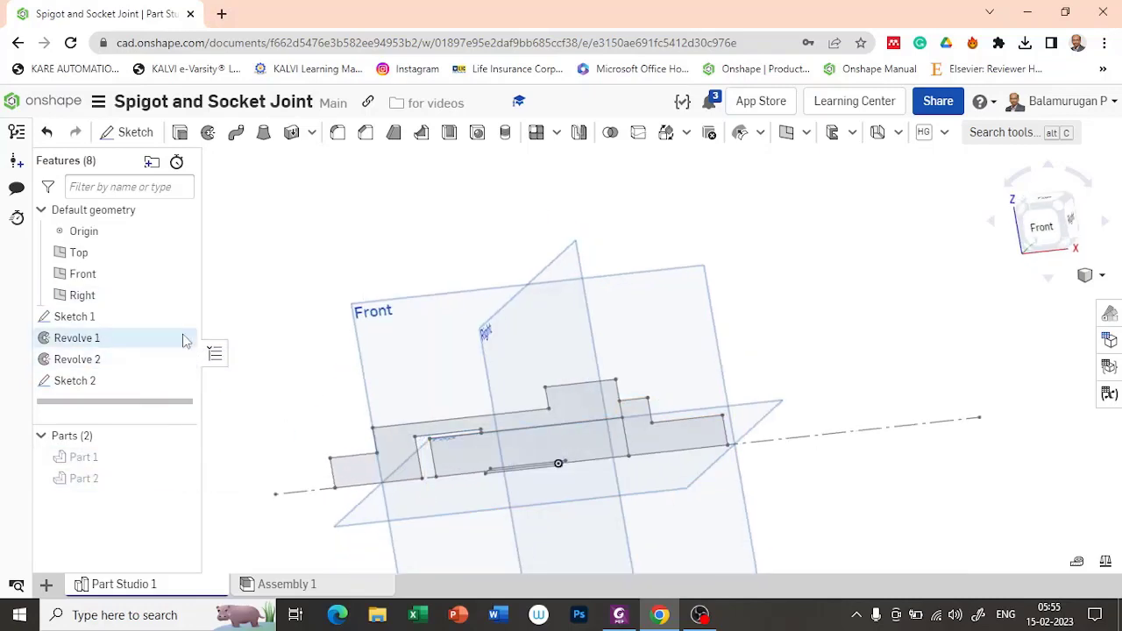
{"action": "left_click", "coordinate": [181, 316]}
{"action": "key", "text": "Down"}
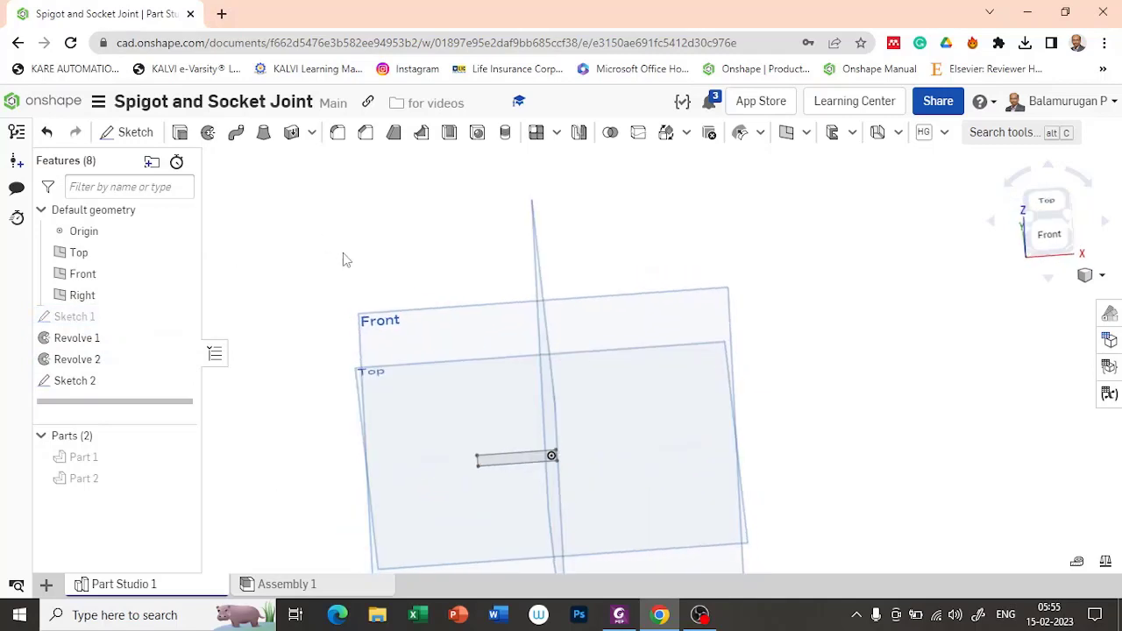
{"action": "key", "text": "Up"}
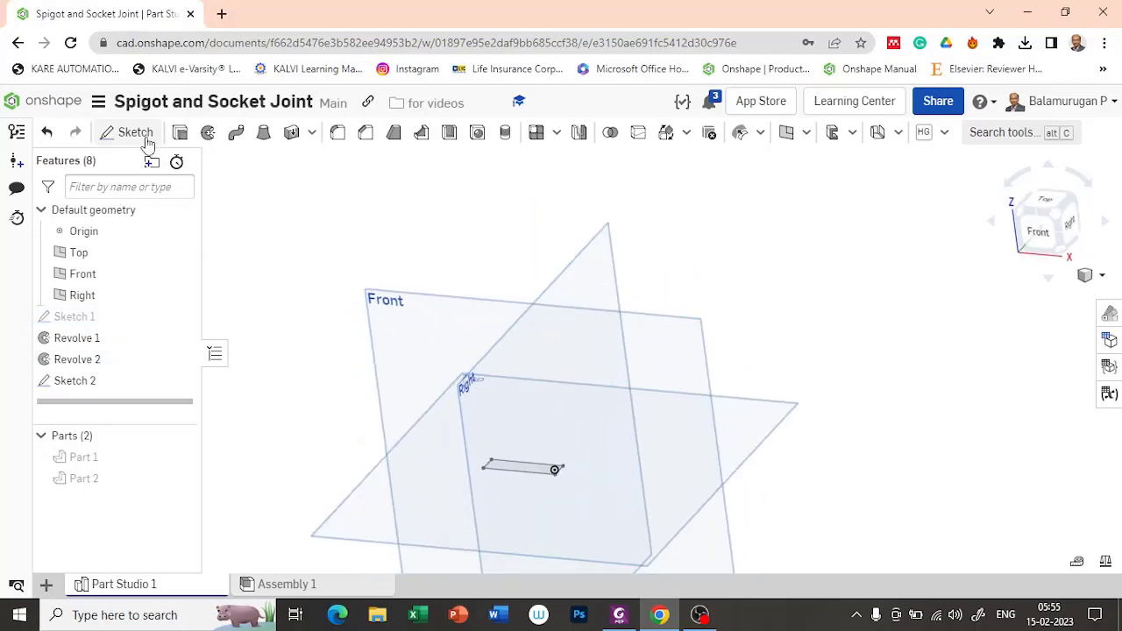
{"action": "left_click", "coordinate": [180, 132]}
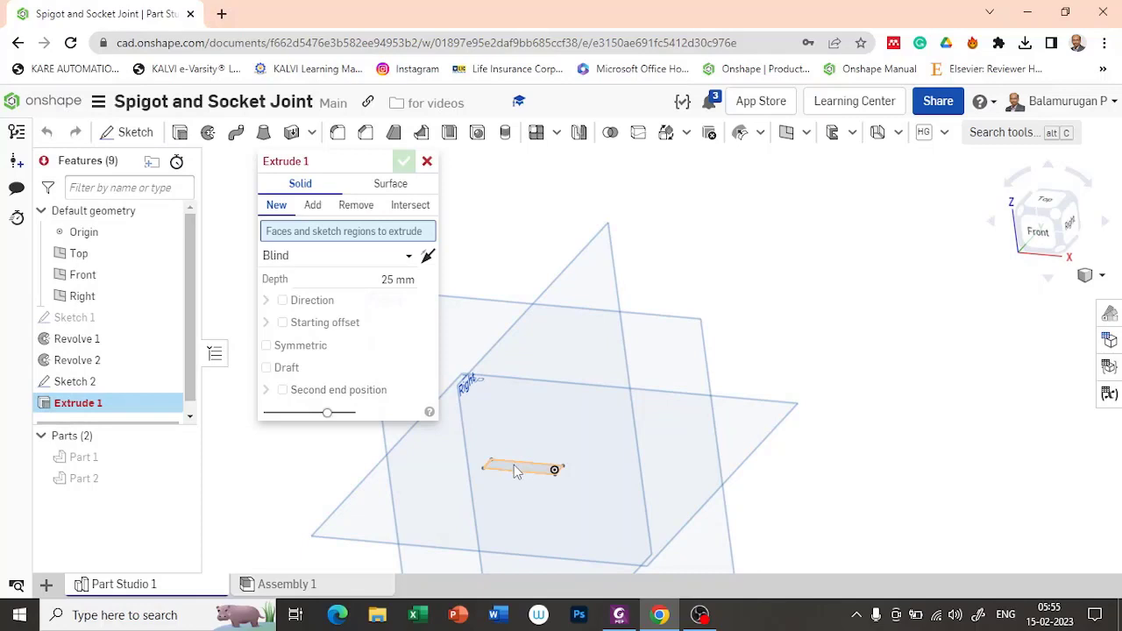
{"action": "left_click", "coordinate": [427, 161]}
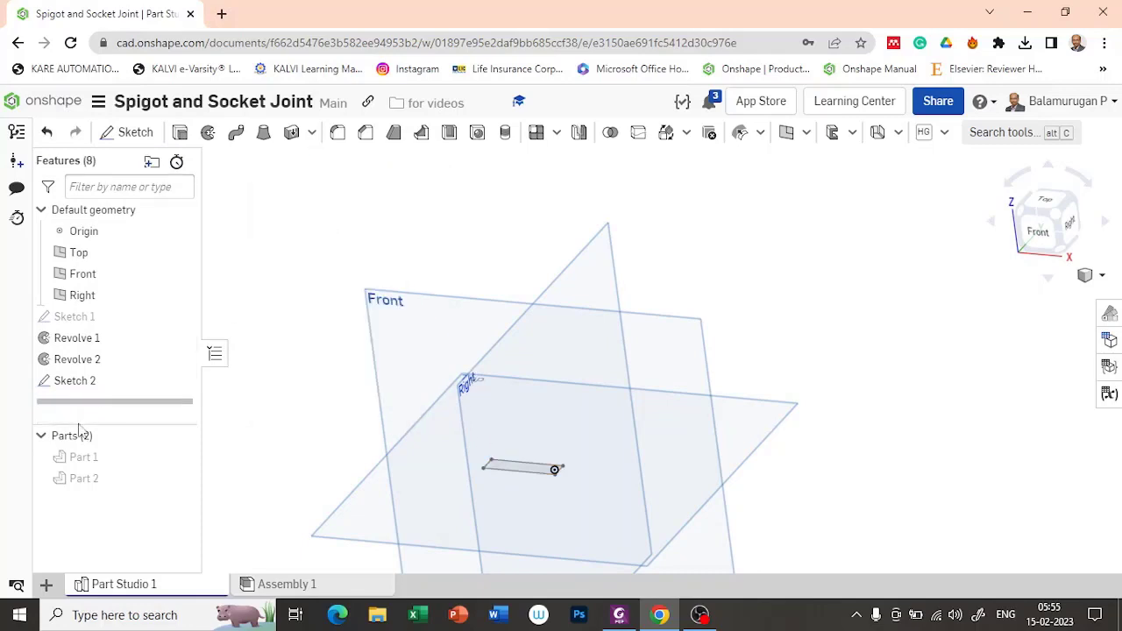
Edit Sketch 2 to set the rectangle's length to 30 mm and finish the sketch.
{"action": "double_click", "coordinate": [92, 380]}
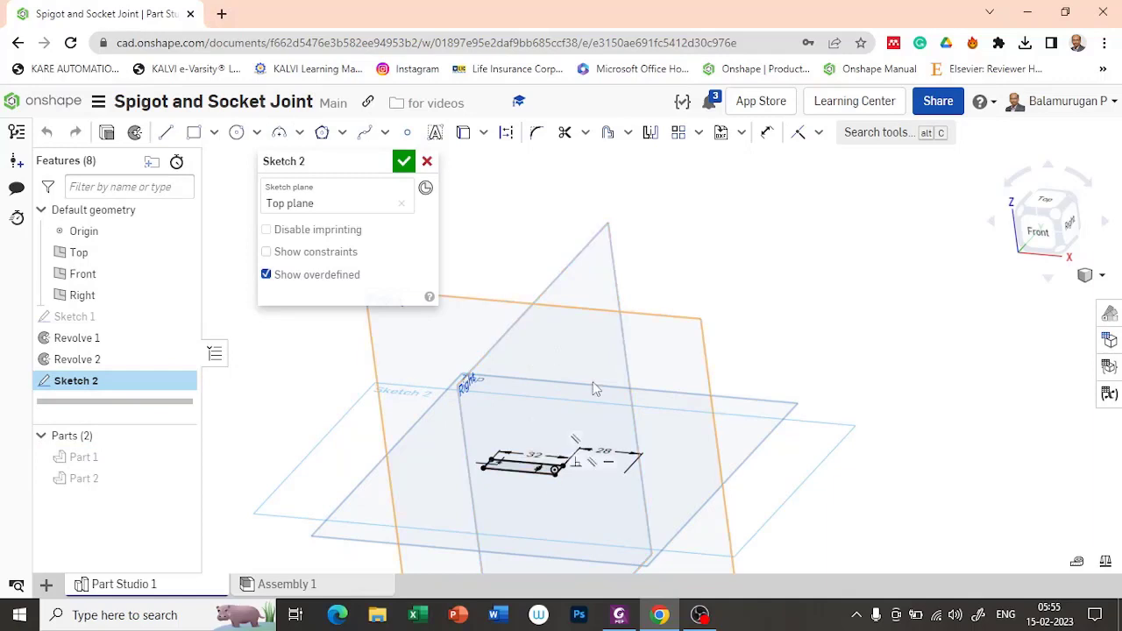
{"action": "key", "text": "n"}
{"action": "double_click", "coordinate": [659, 331]}
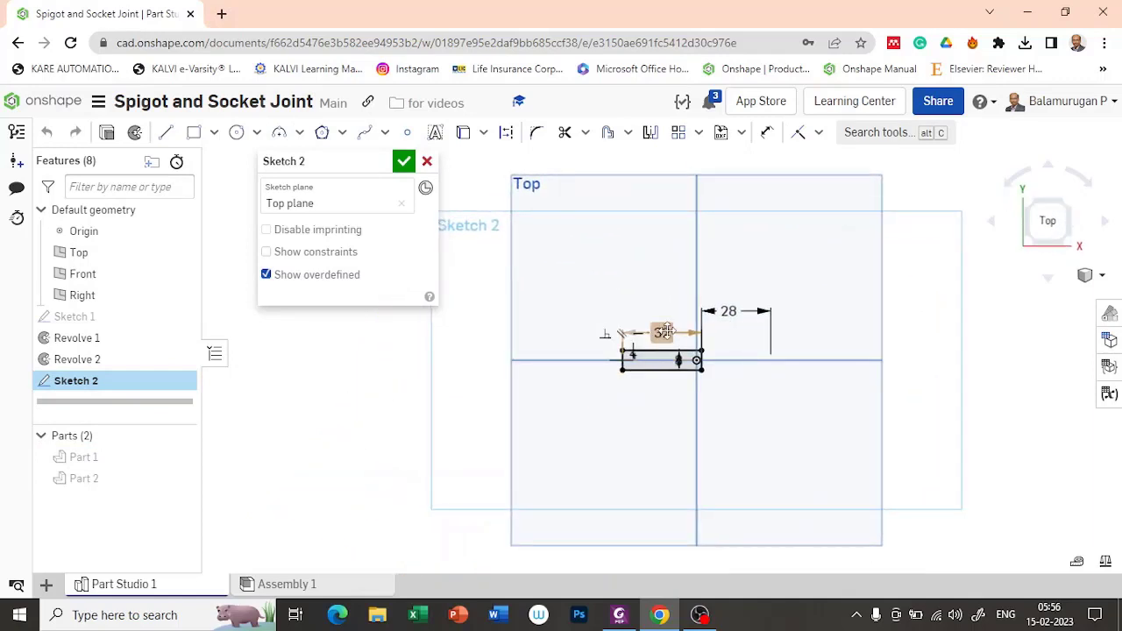
{"action": "type", "text": "30"}
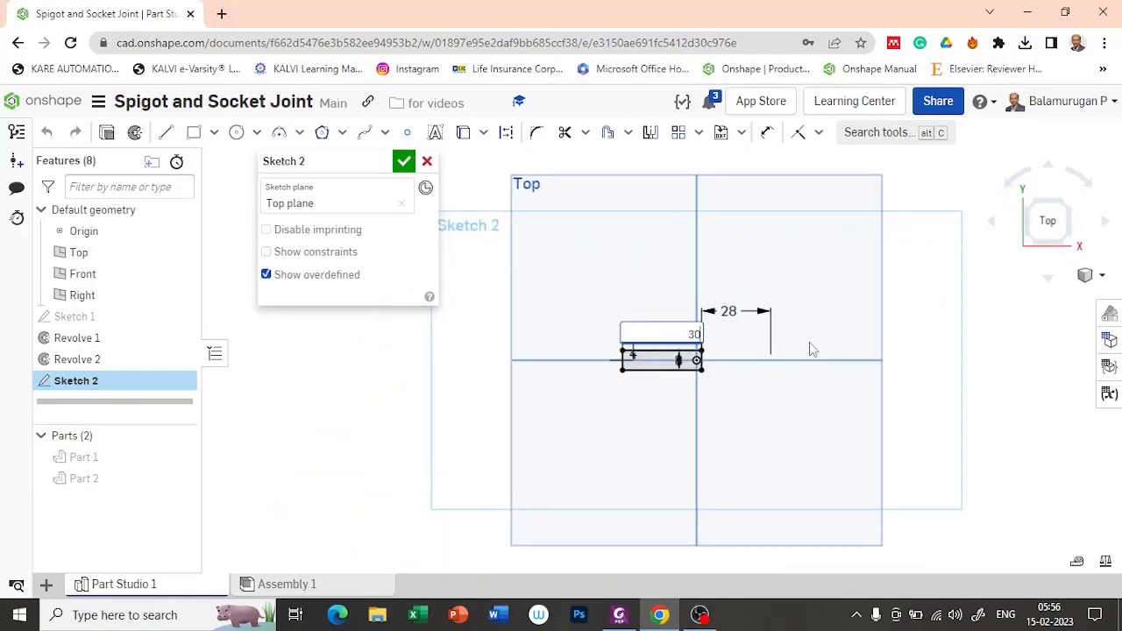
{"action": "key", "text": "Return"}
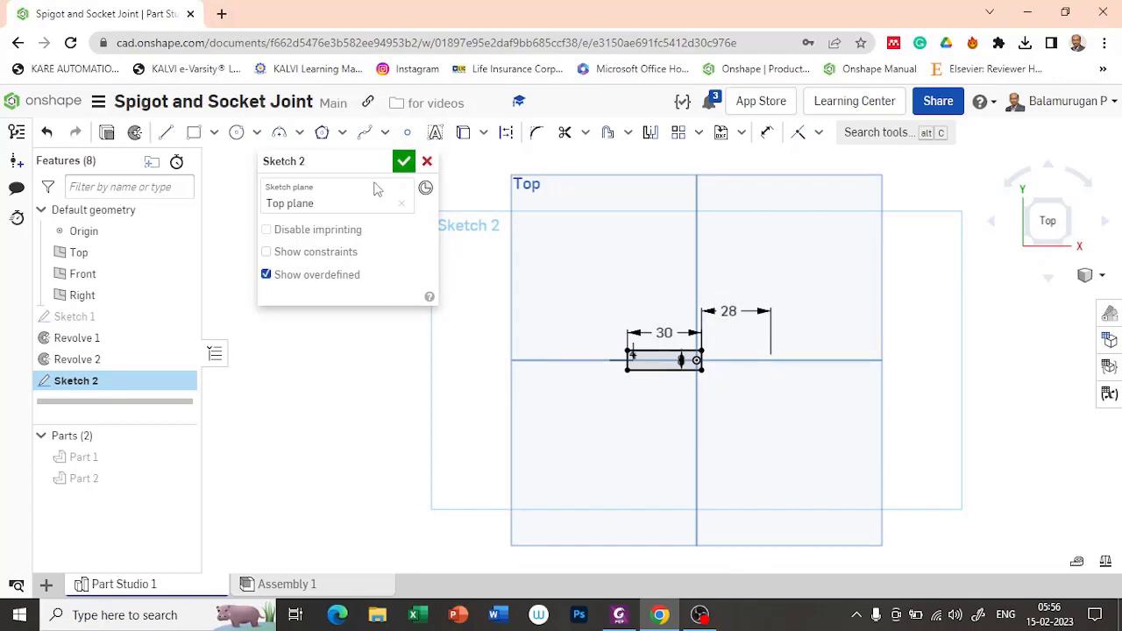
{"action": "left_click", "coordinate": [403, 163]}
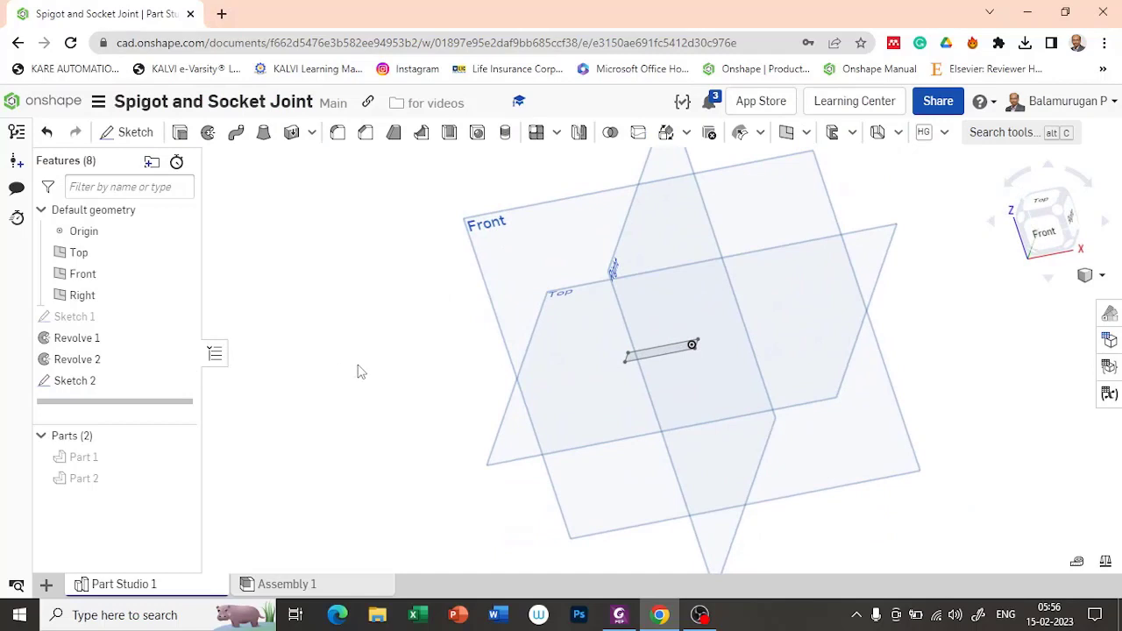
{"action": "double_click", "coordinate": [93, 381]}
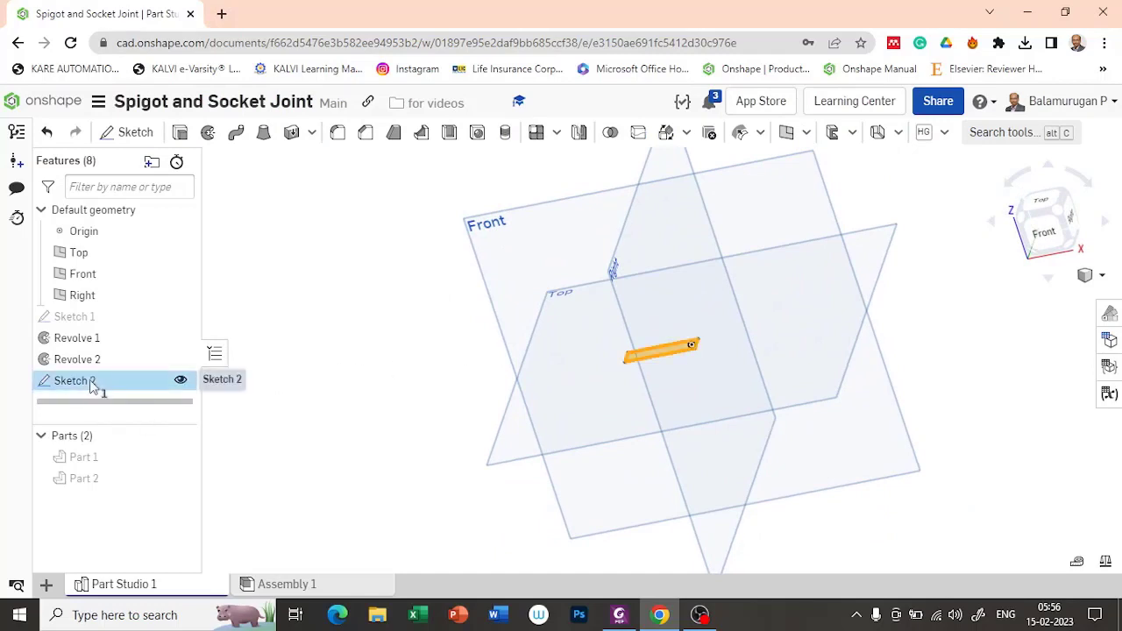
{"action": "right_click_drag", "start_coordinate": [770, 384], "coordinate": [781, 409]}
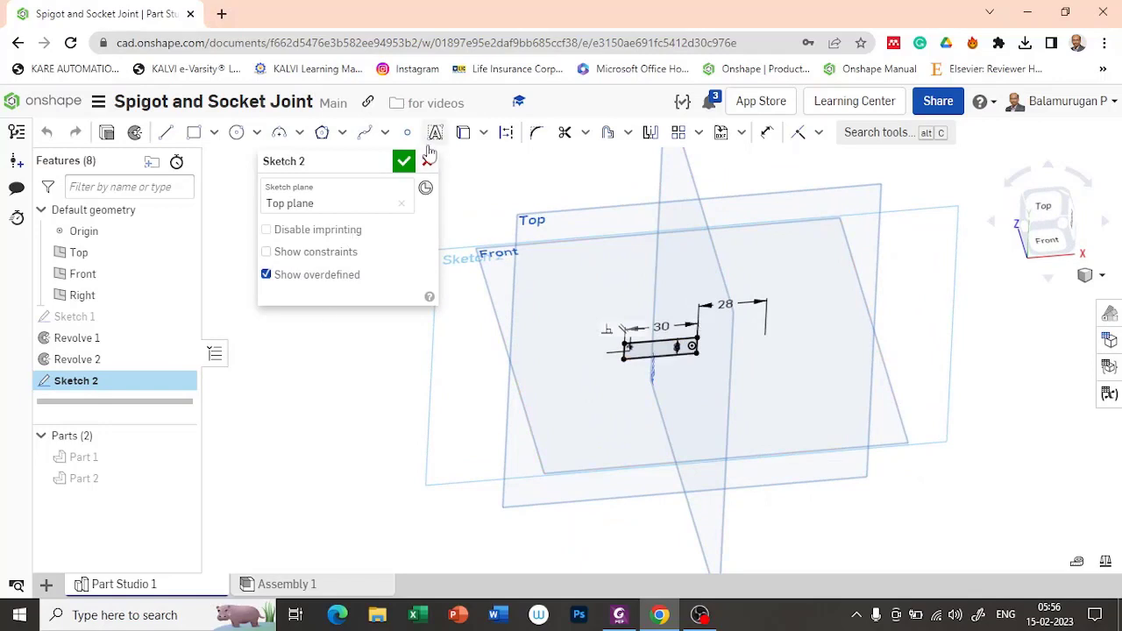
{"action": "left_click", "coordinate": [404, 162]}
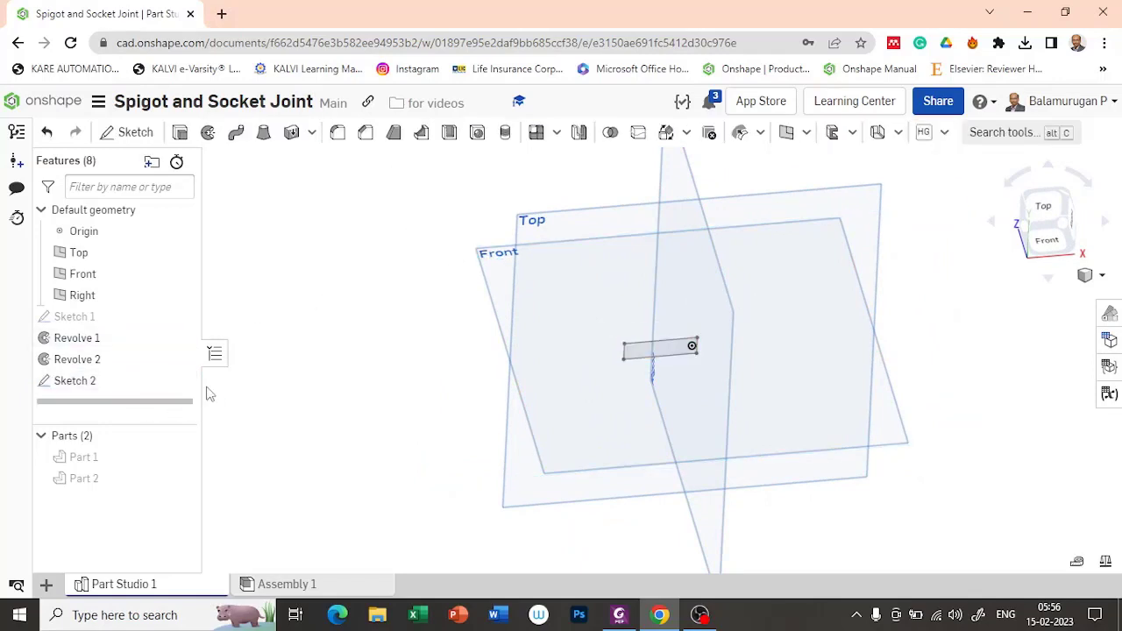
Extrude the Sketch 2 rectangle as a new solid part, symmetric about the sketch plane, with a depth of 100 mm.
{"action": "left_click", "coordinate": [181, 135]}
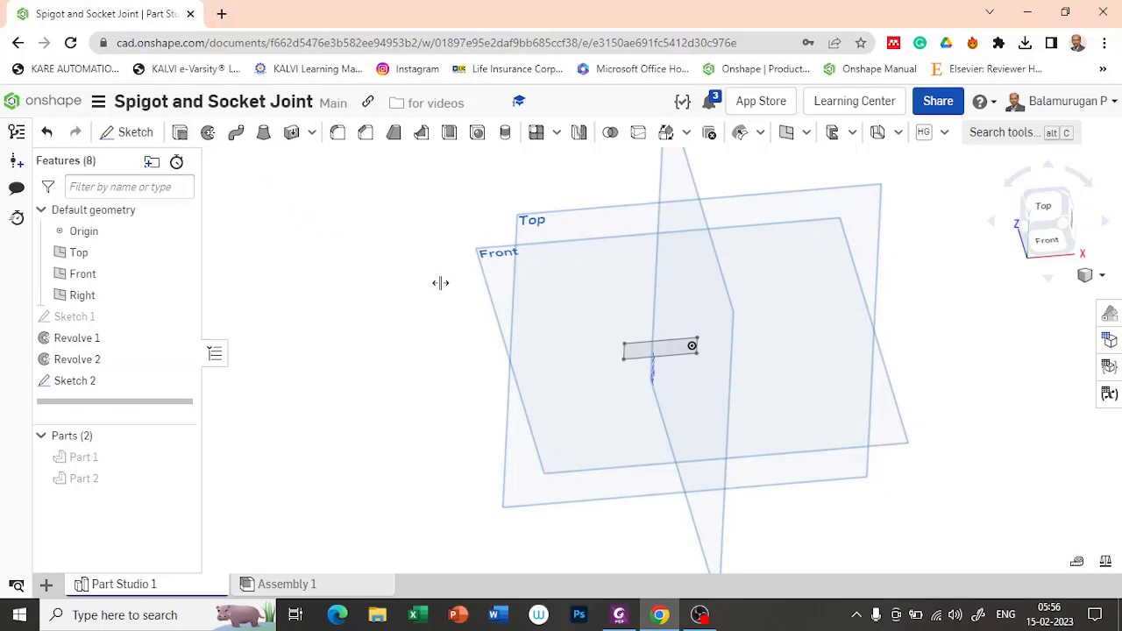
{"action": "left_click", "coordinate": [638, 352]}
{"action": "right_click_drag", "start_coordinate": [482, 419], "coordinate": [491, 386]}
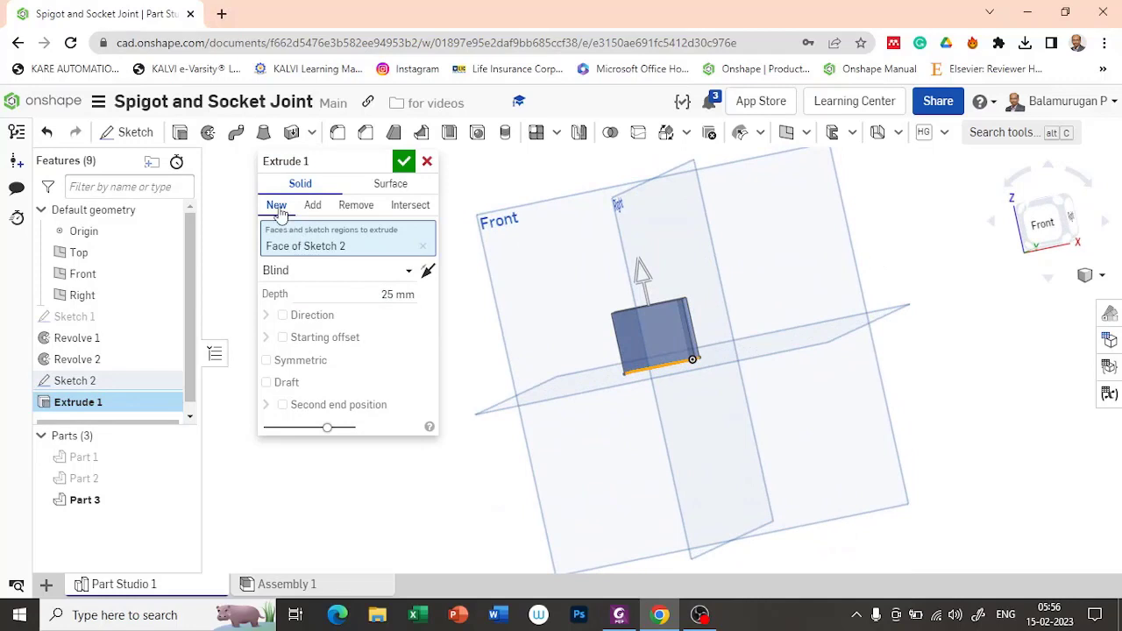
{"action": "left_click", "coordinate": [267, 361]}
{"action": "left_click", "coordinate": [395, 295]}
{"action": "left_click_drag", "start_coordinate": [380, 294], "coordinate": [421, 303]}
{"action": "type", "text": "100"}
{"action": "key", "text": "Return"}
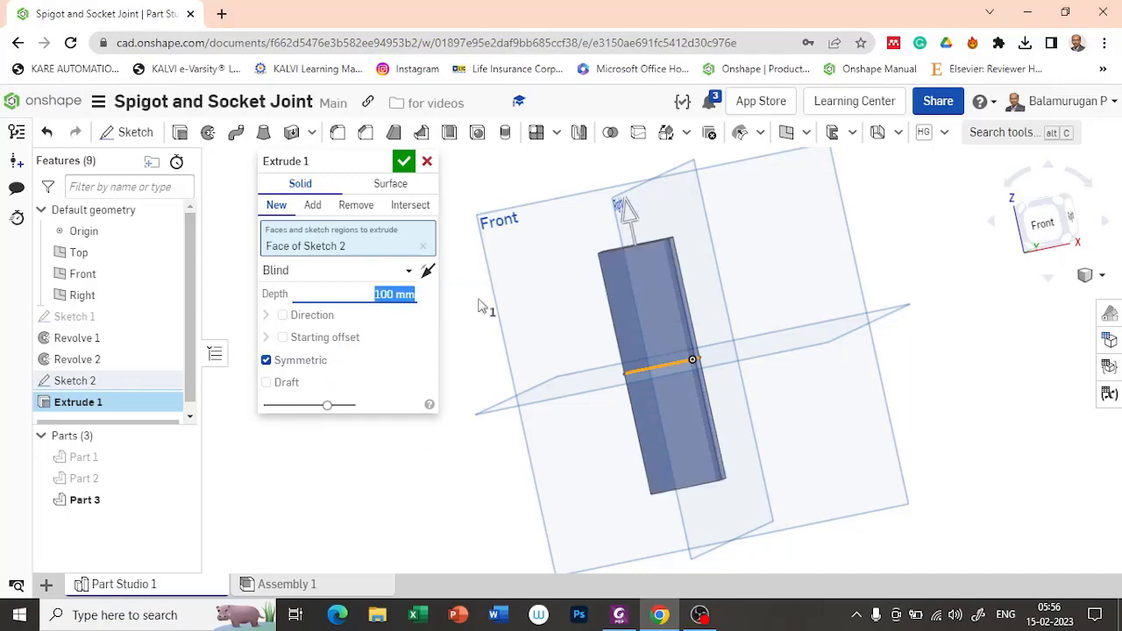
{"action": "left_click", "coordinate": [403, 163]}
Set up a neutral-plane draft with the bar's top end face as neutral plane and its narrow side face away from the origin as the drafted face.
{"action": "right_click_drag", "start_coordinate": [435, 290], "coordinate": [501, 293]}
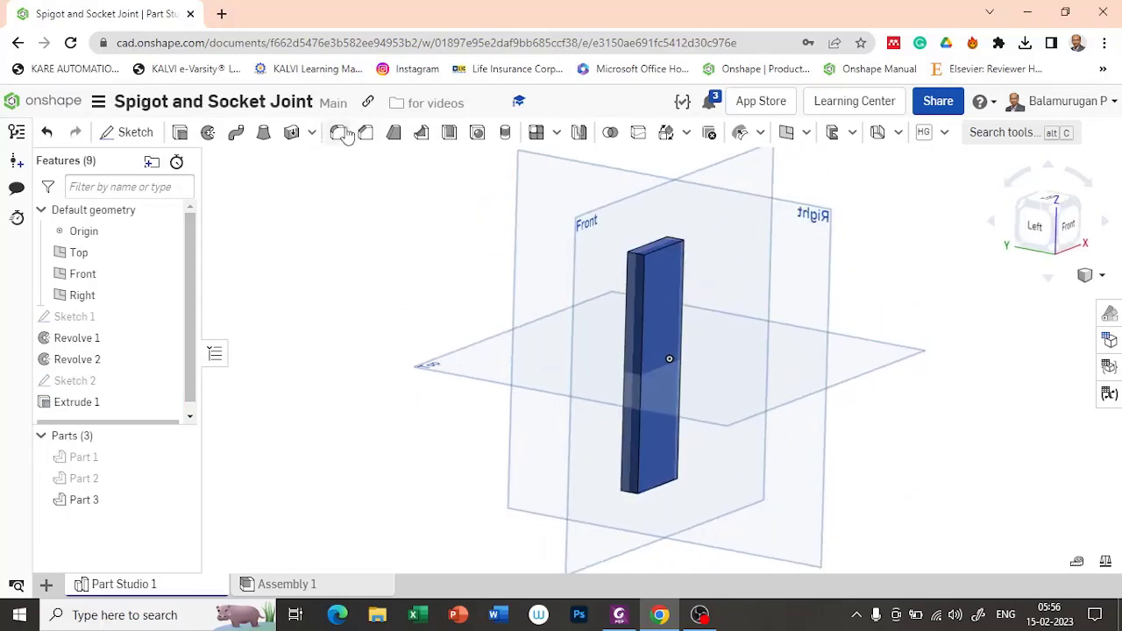
{"action": "right_click_drag", "start_coordinate": [626, 318], "coordinate": [816, 412]}
{"action": "left_click", "coordinate": [1063, 228]}
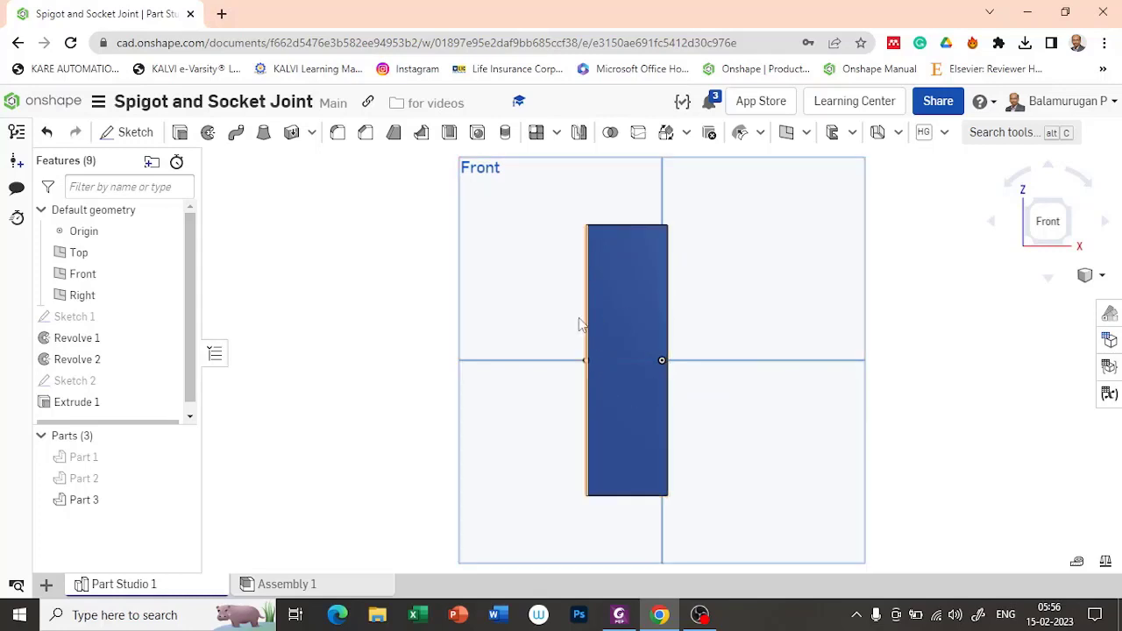
{"action": "right_click_drag", "start_coordinate": [478, 292], "coordinate": [503, 304]}
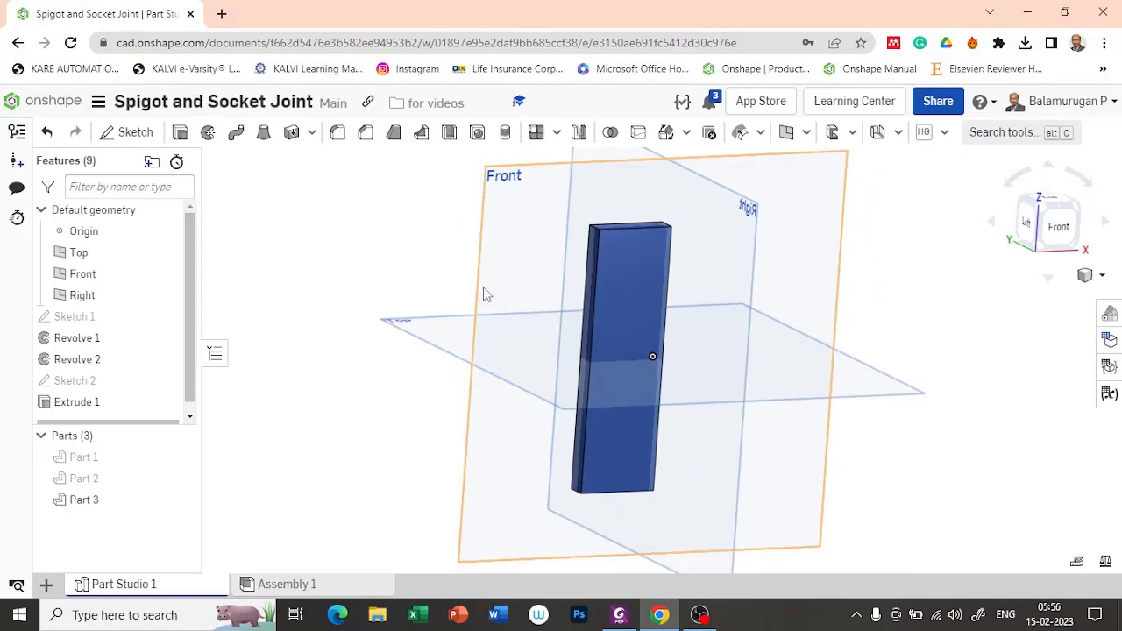
{"action": "right_click_drag", "start_coordinate": [399, 288], "coordinate": [413, 287]}
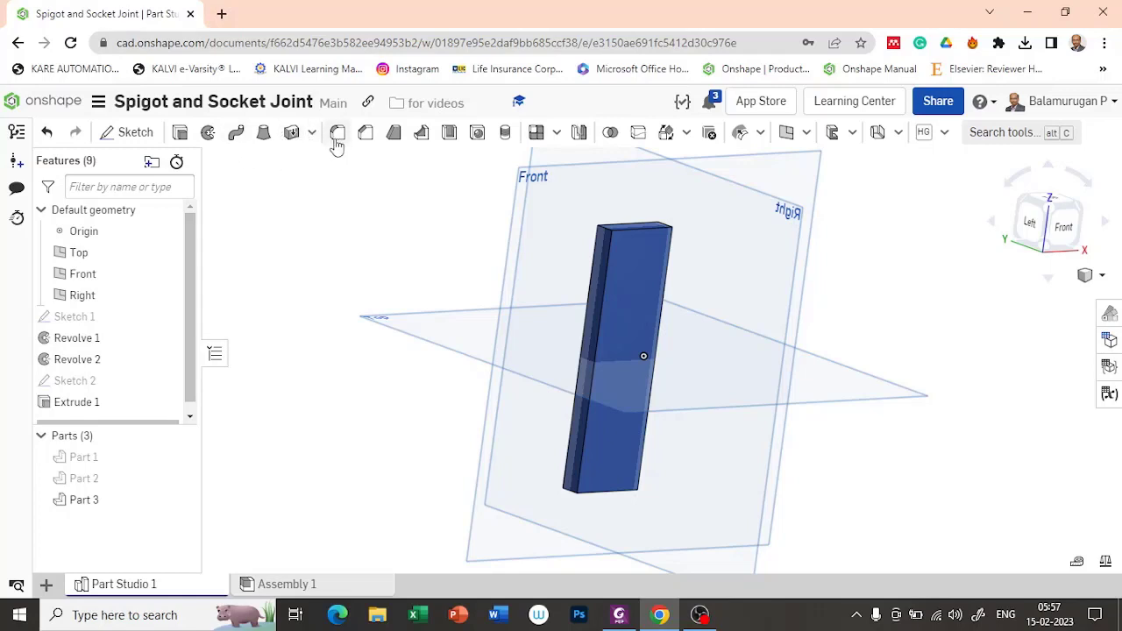
{"action": "left_click", "coordinate": [395, 134]}
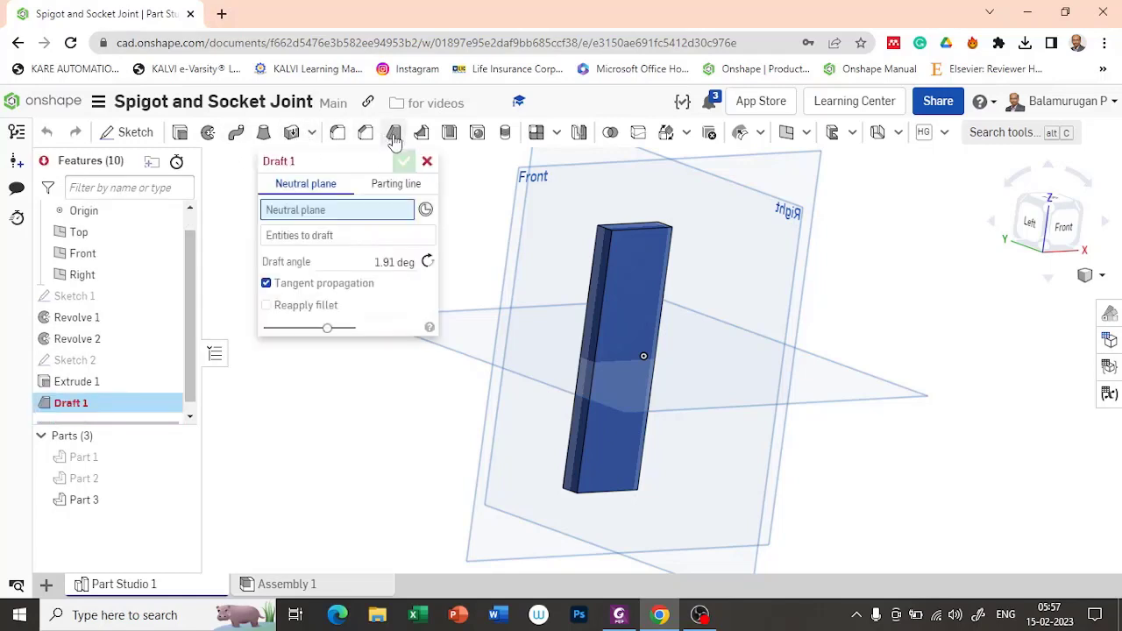
{"action": "key", "text": "shift+7"}
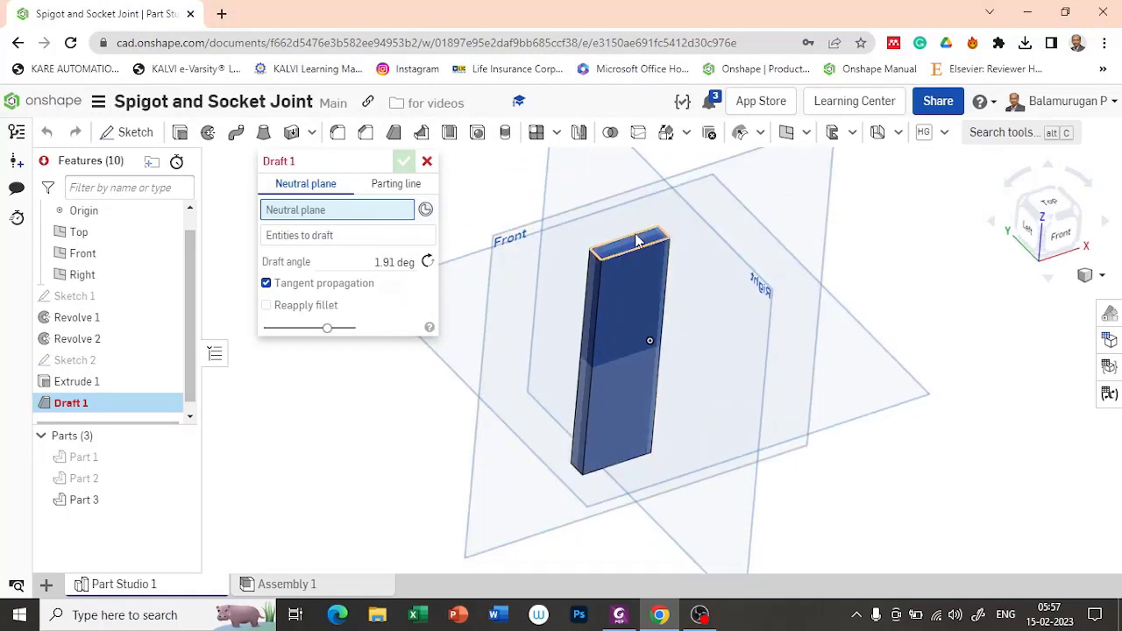
{"action": "left_click", "coordinate": [638, 244]}
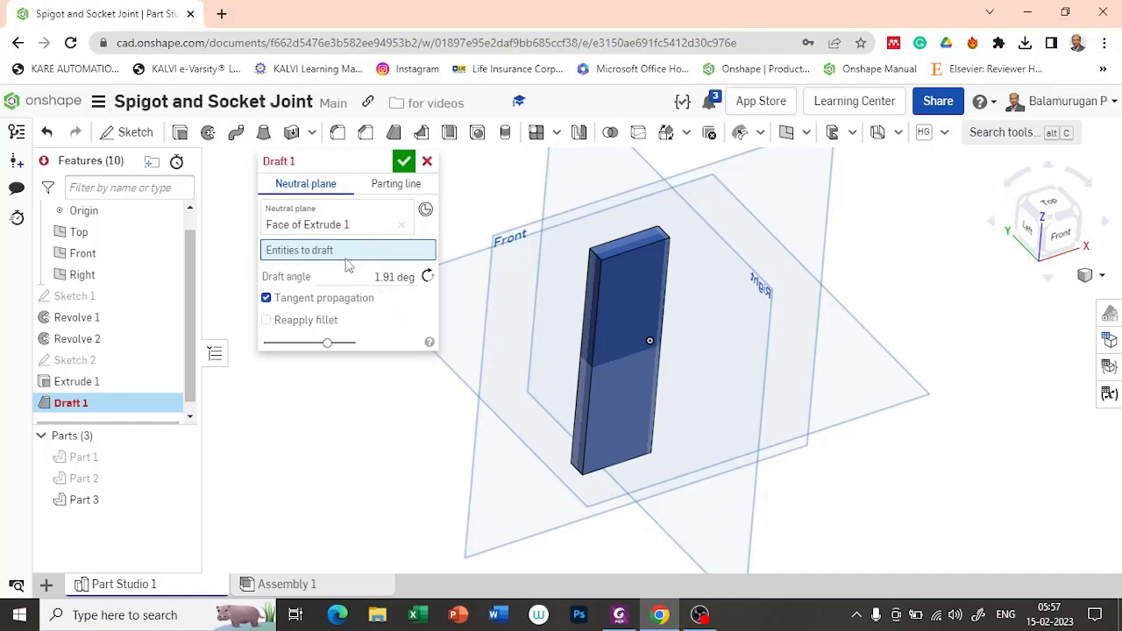
{"action": "scroll", "coordinate": [586, 419], "scroll_direction": "up", "scroll_amount": 5}
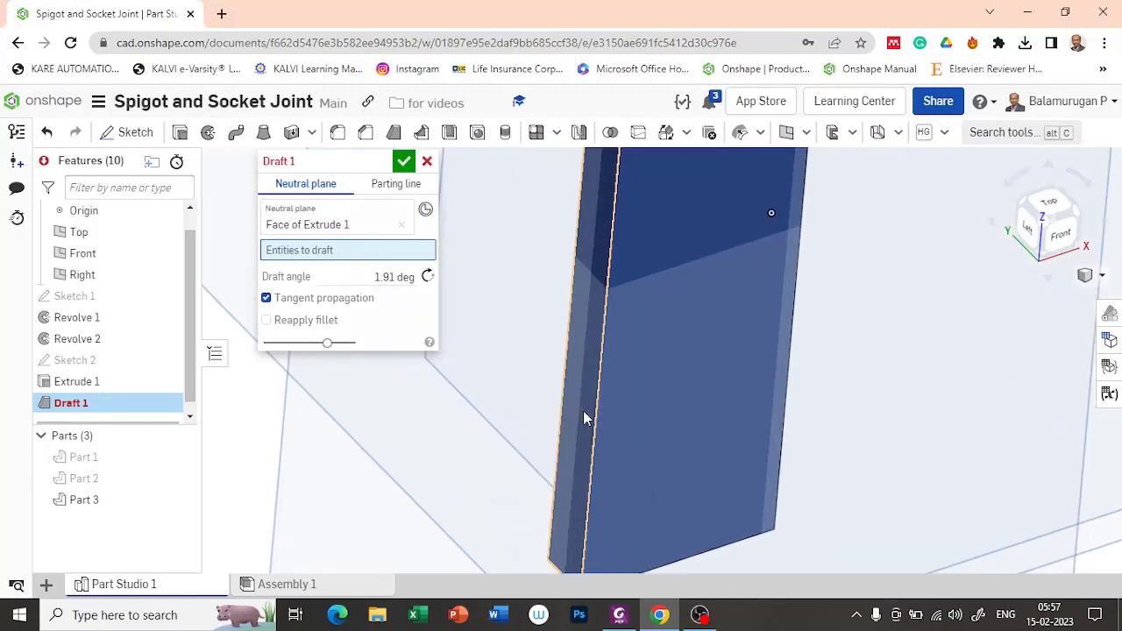
{"action": "left_click", "coordinate": [592, 402]}
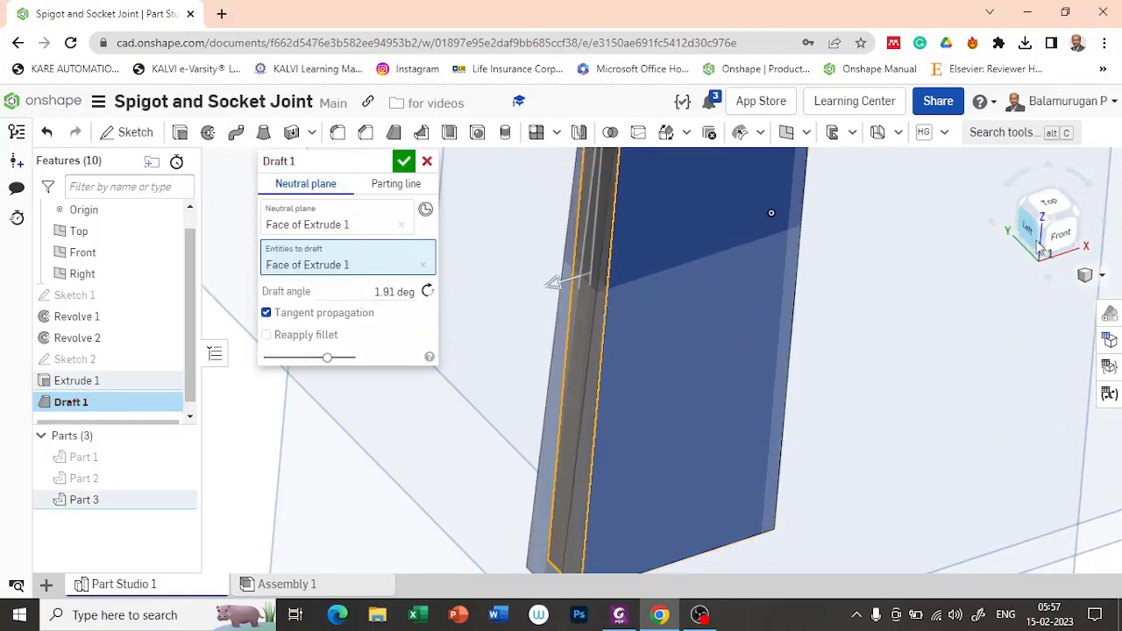
Reverse the draft direction so the side tapers inward towards the bottom, and apply the draft at 1.91 degrees.
{"action": "left_click", "coordinate": [1057, 238]}
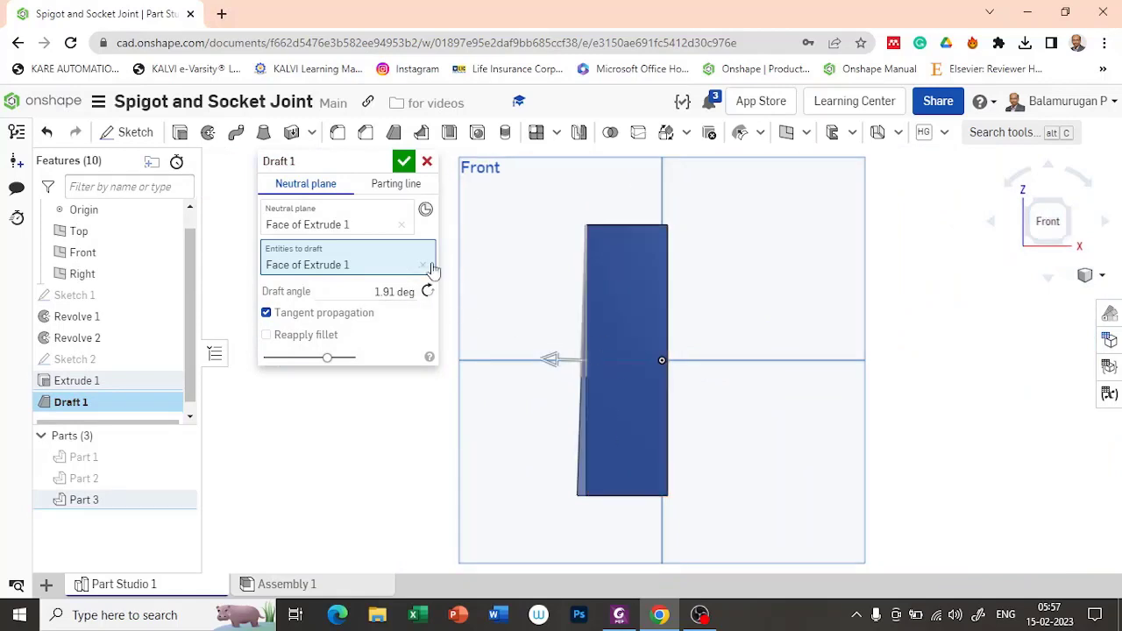
{"action": "left_click", "coordinate": [427, 291]}
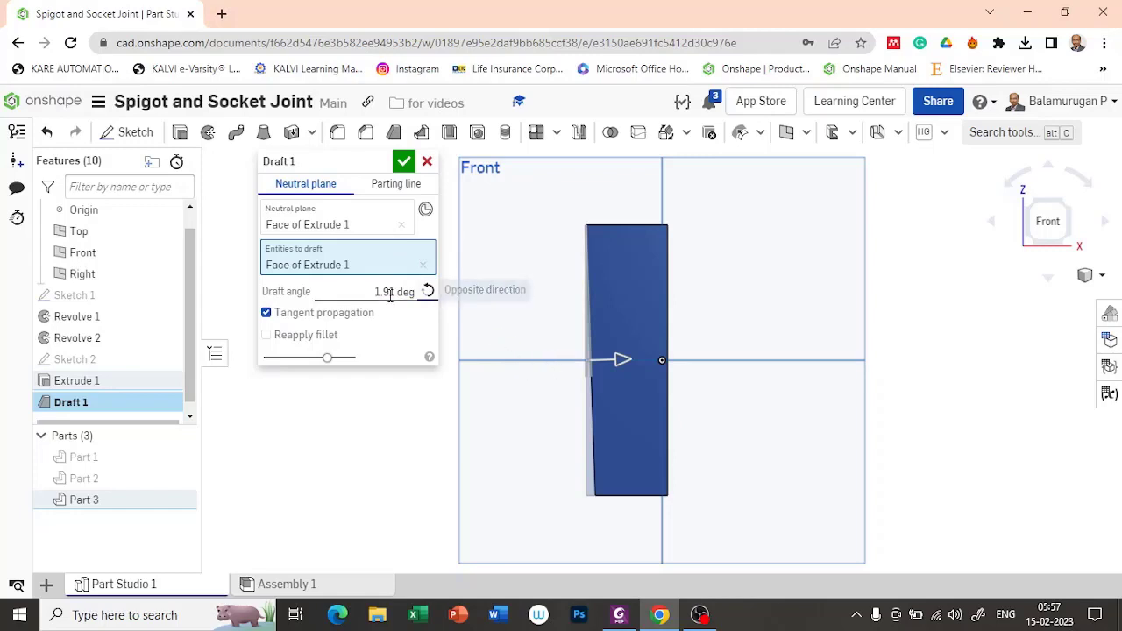
{"action": "left_click", "coordinate": [394, 291]}
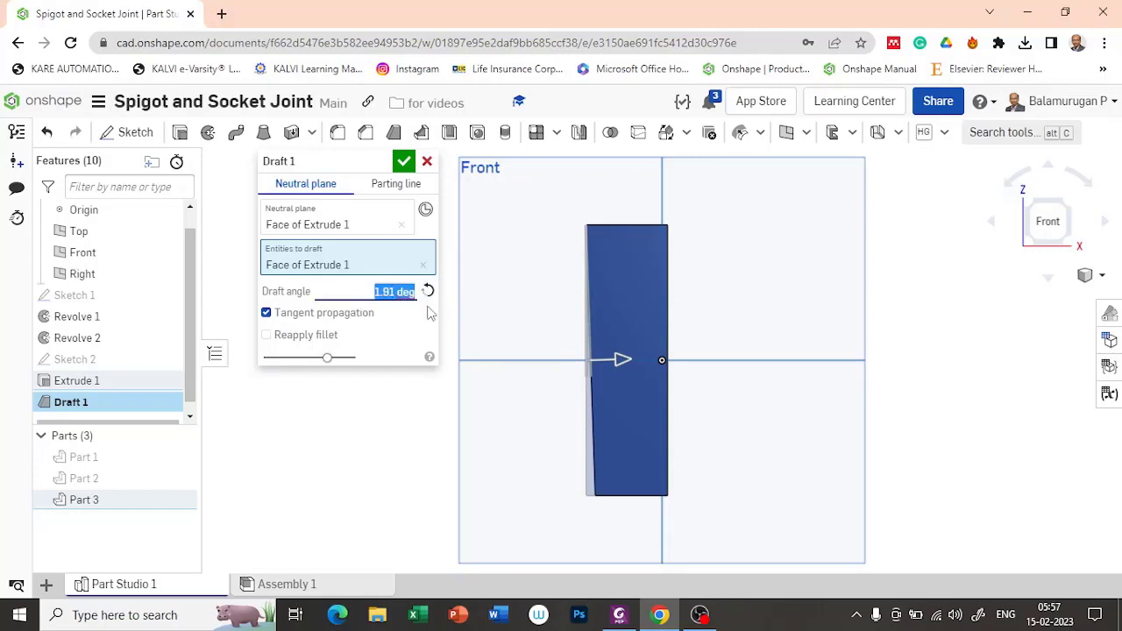
{"action": "left_click", "coordinate": [403, 298]}
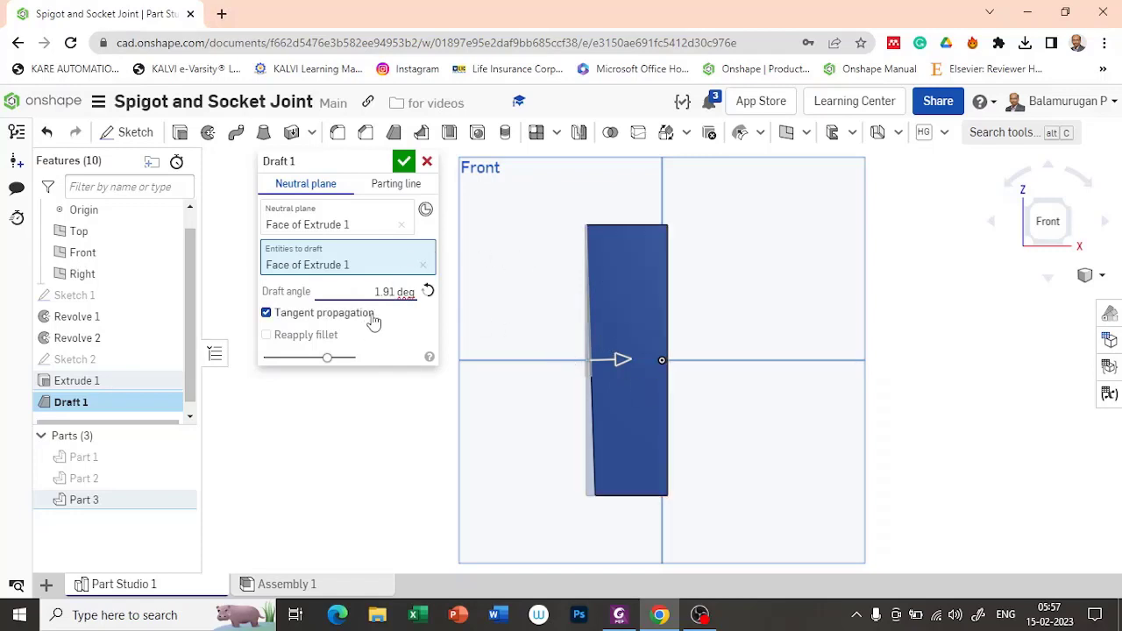
{"action": "left_click", "coordinate": [405, 164]}
Set up an edge fillet with a 4 mm radius on the two long vertical edges of the cotter's tapered side.
{"action": "right_click_drag", "start_coordinate": [466, 228], "coordinate": [491, 270]}
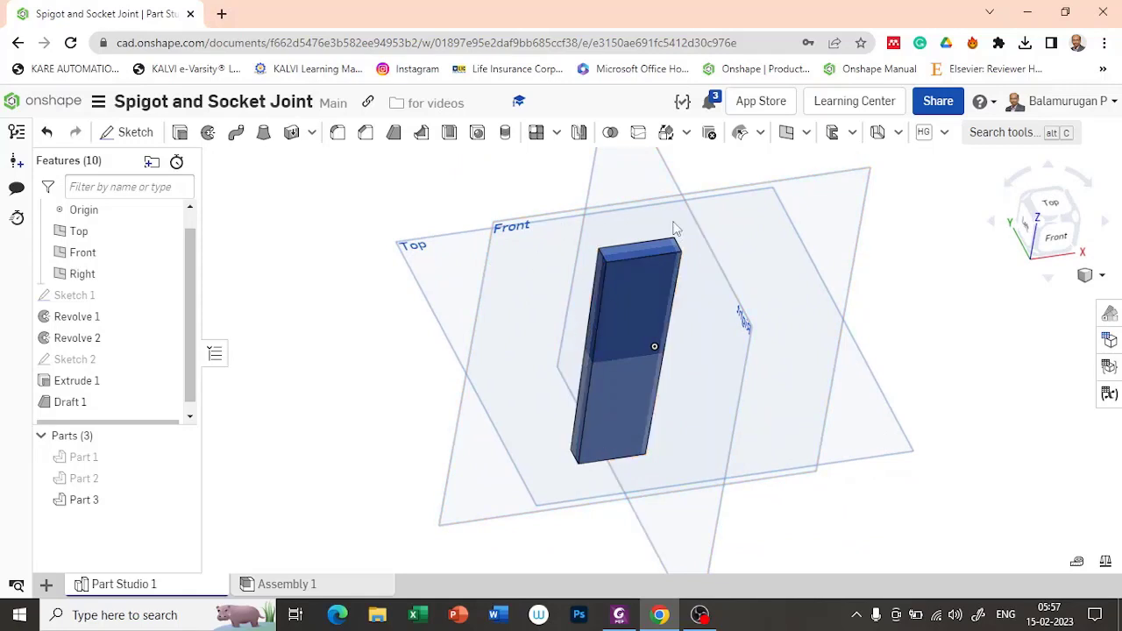
{"action": "right_click_drag", "start_coordinate": [694, 270], "coordinate": [709, 306]}
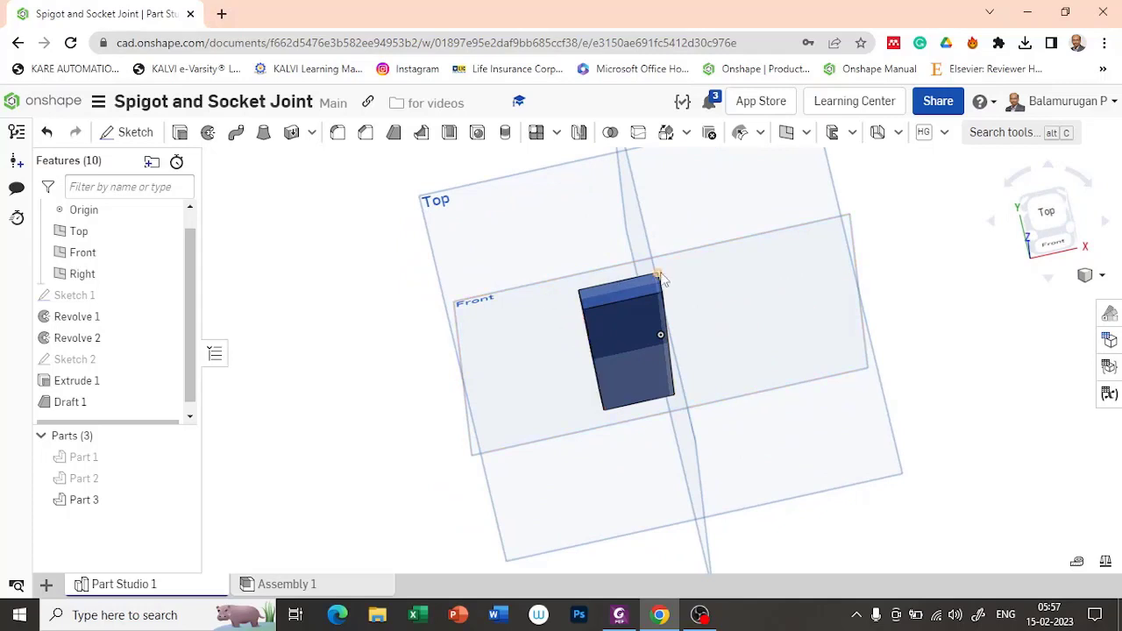
{"action": "right_click_drag", "start_coordinate": [572, 455], "coordinate": [592, 438]}
{"action": "scroll", "coordinate": [555, 373], "scroll_direction": "up", "scroll_amount": 5}
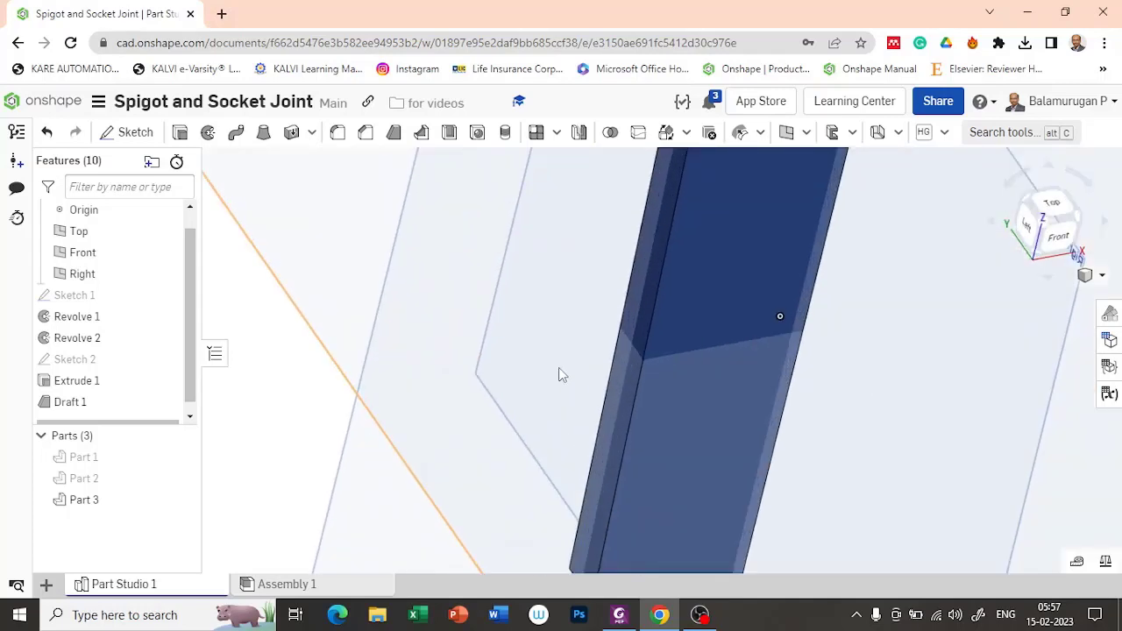
{"action": "left_click", "coordinate": [340, 132]}
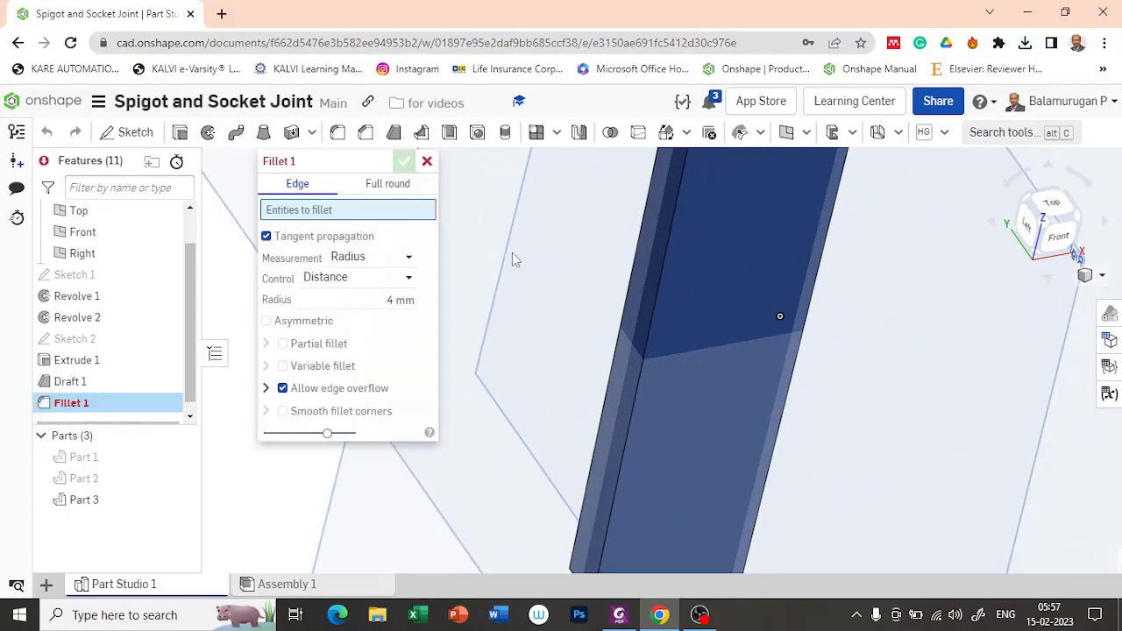
{"action": "scroll", "coordinate": [512, 253], "scroll_direction": "down", "scroll_amount": 5}
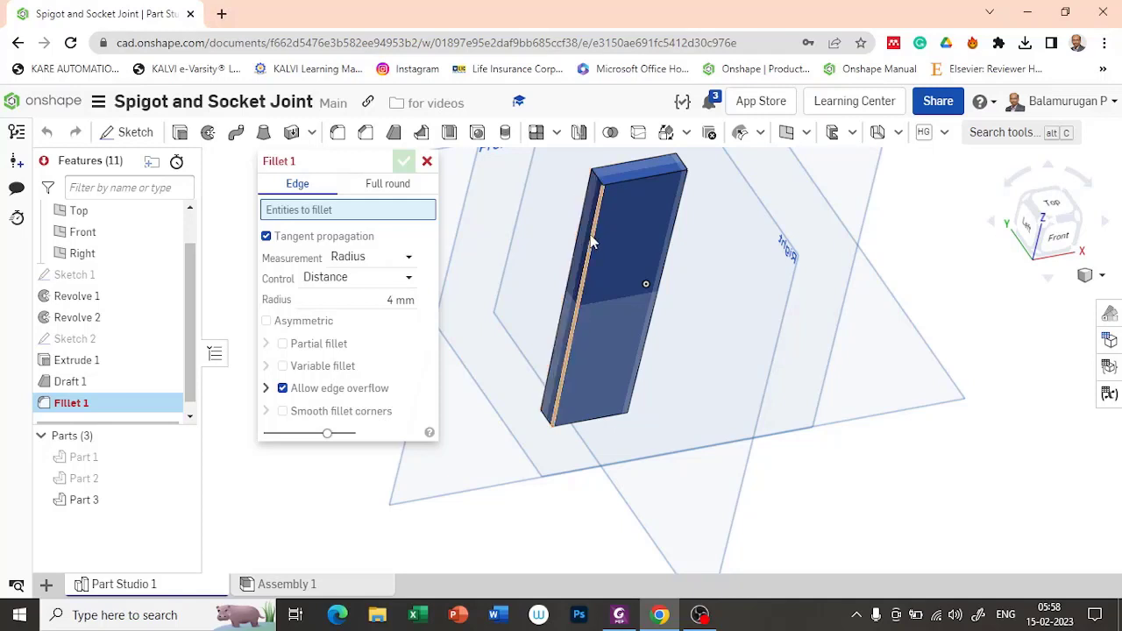
{"action": "scroll", "coordinate": [578, 239], "scroll_direction": "up", "scroll_amount": 4}
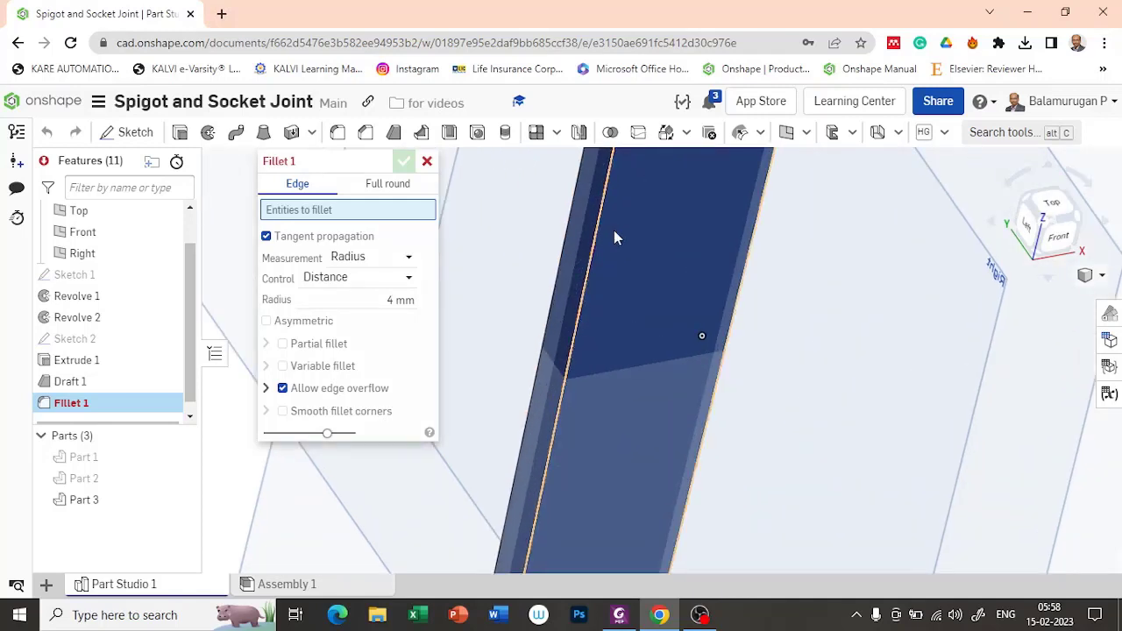
{"action": "scroll", "coordinate": [613, 230], "scroll_direction": "down", "scroll_amount": 5}
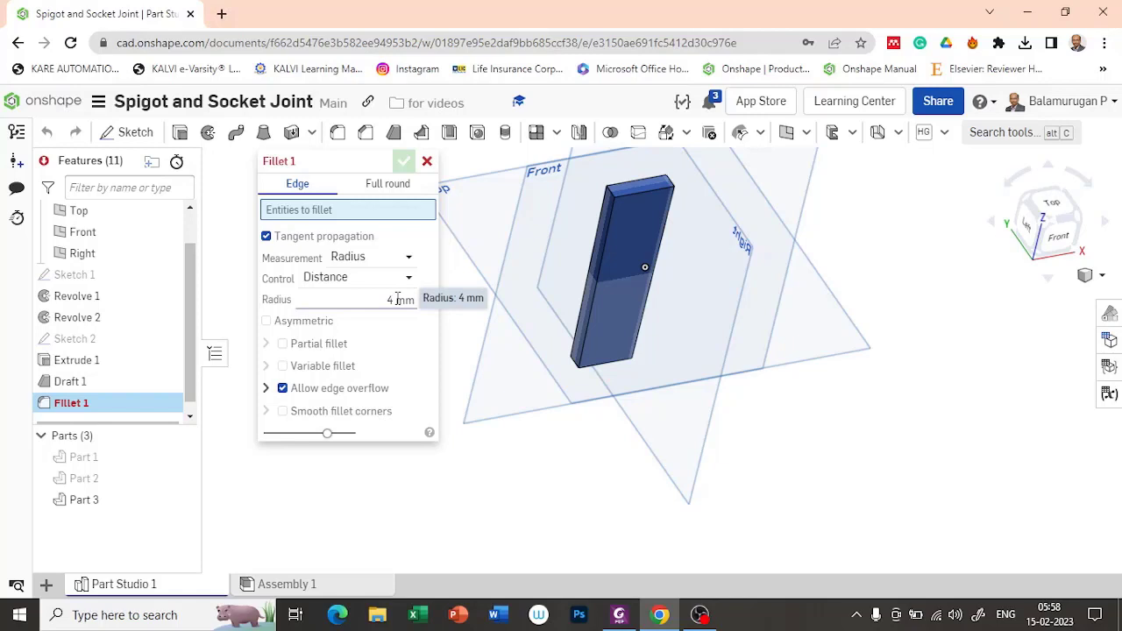
{"action": "left_click", "coordinate": [602, 263]}
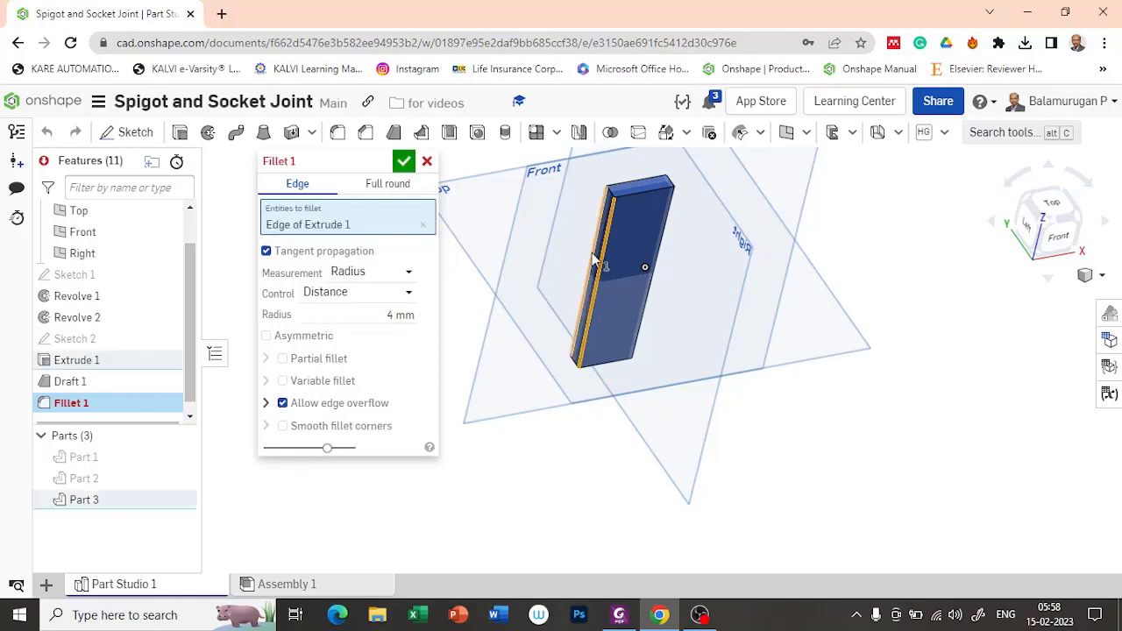
{"action": "left_click", "coordinate": [603, 263]}
Add the two long edges on the cotter's straight side to the 4 mm fillet and apply it.
{"action": "right_click_drag", "start_coordinate": [708, 275], "coordinate": [678, 274]}
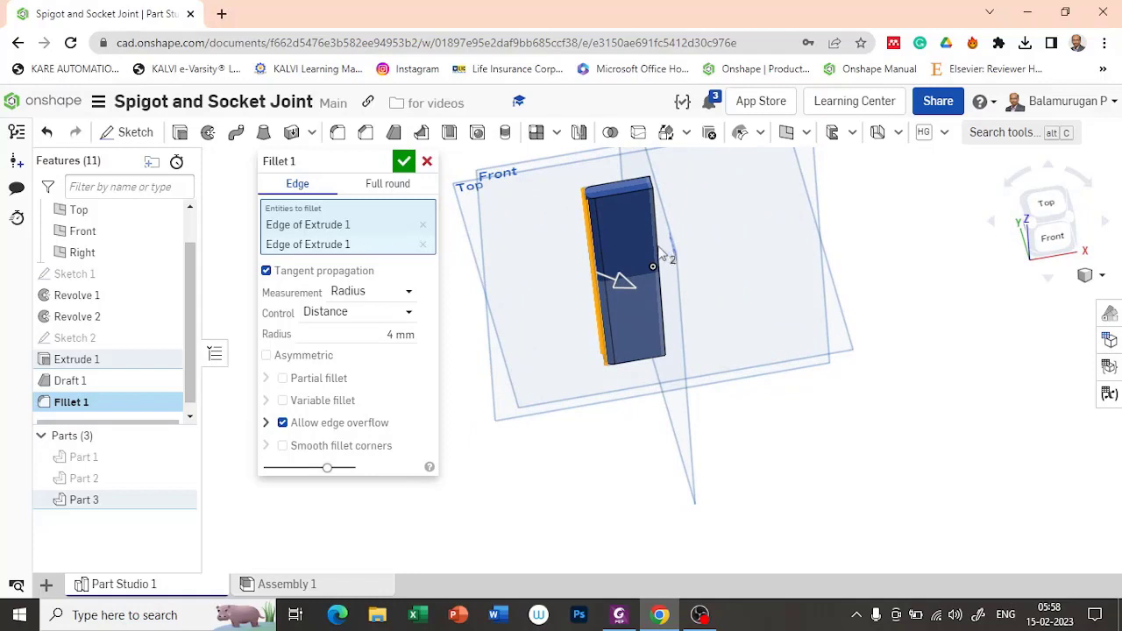
{"action": "left_click", "coordinate": [660, 254]}
{"action": "right_click_drag", "start_coordinate": [721, 191], "coordinate": [629, 237]}
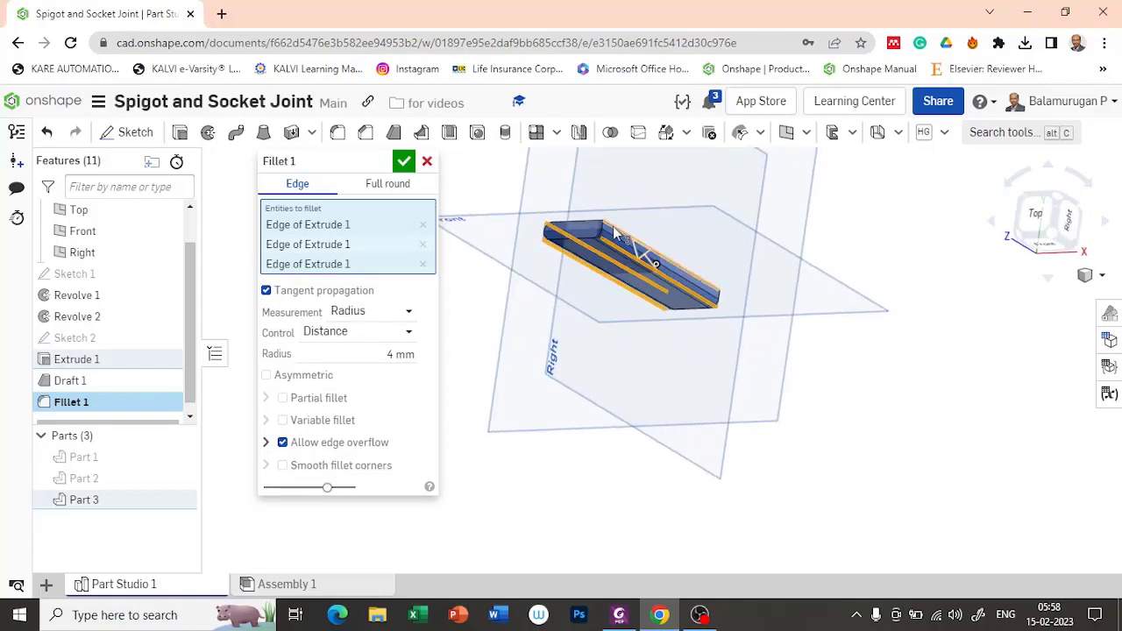
{"action": "left_click", "coordinate": [614, 232]}
{"action": "right_click_drag", "start_coordinate": [576, 354], "coordinate": [614, 357]}
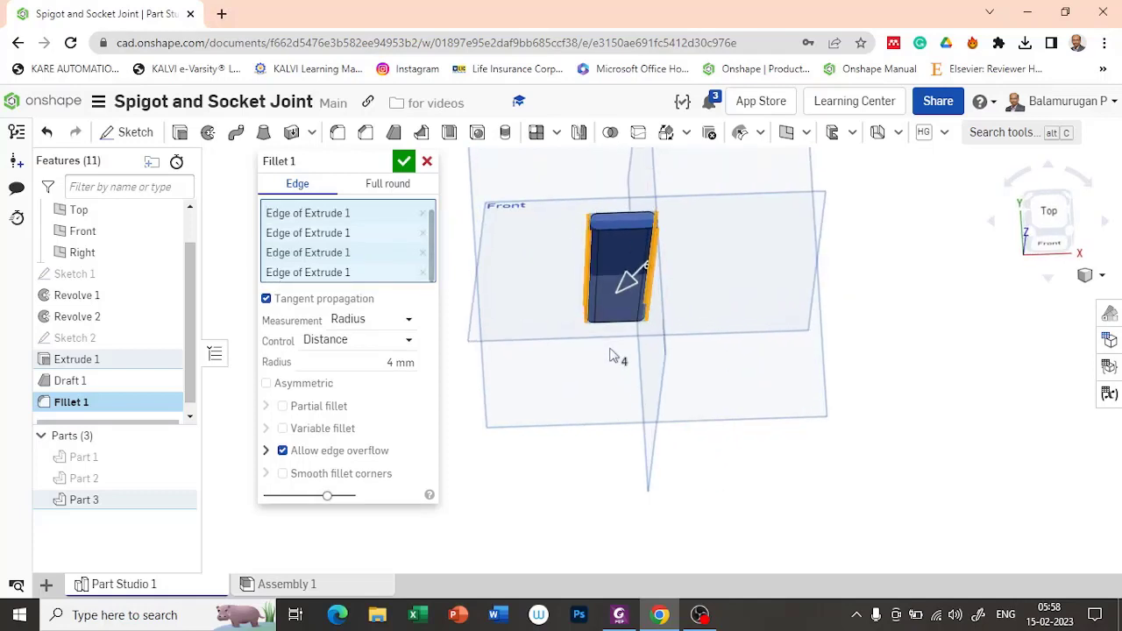
{"action": "left_click", "coordinate": [405, 163]}
Show the hidden revolved parts, Part 1 and Part 2, together with the filleted cotter.
{"action": "scroll", "coordinate": [601, 337], "scroll_direction": "down", "scroll_amount": 5}
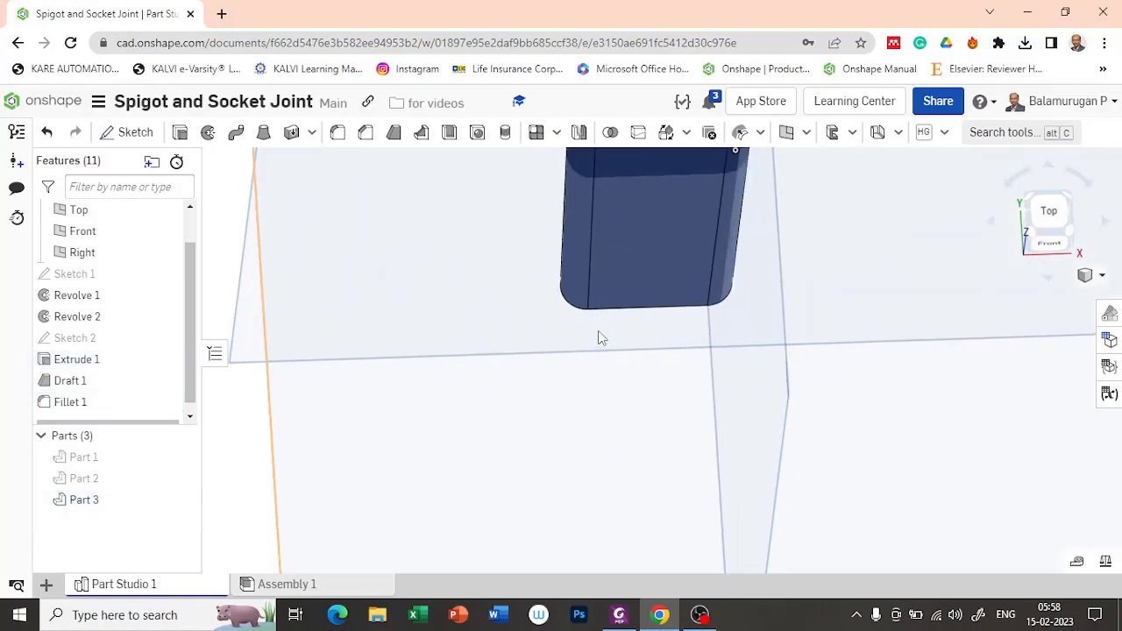
{"action": "scroll", "coordinate": [605, 349], "scroll_direction": "up", "scroll_amount": 5}
{"action": "right_click_drag", "start_coordinate": [605, 355], "coordinate": [625, 387]}
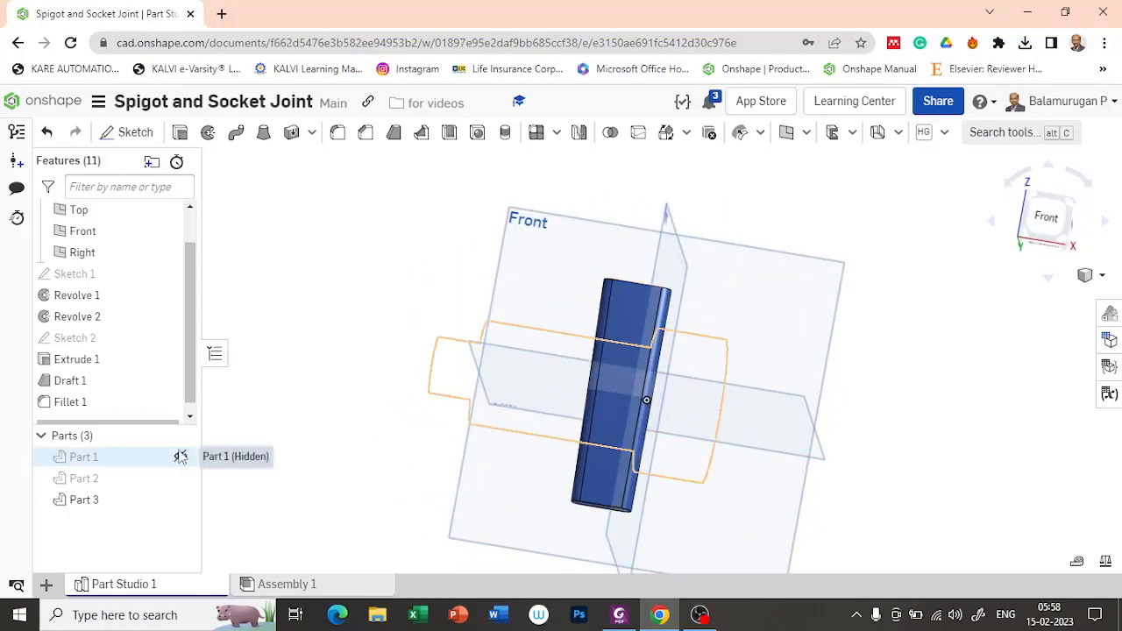
{"action": "left_click", "coordinate": [180, 456]}
{"action": "left_click", "coordinate": [180, 478]}
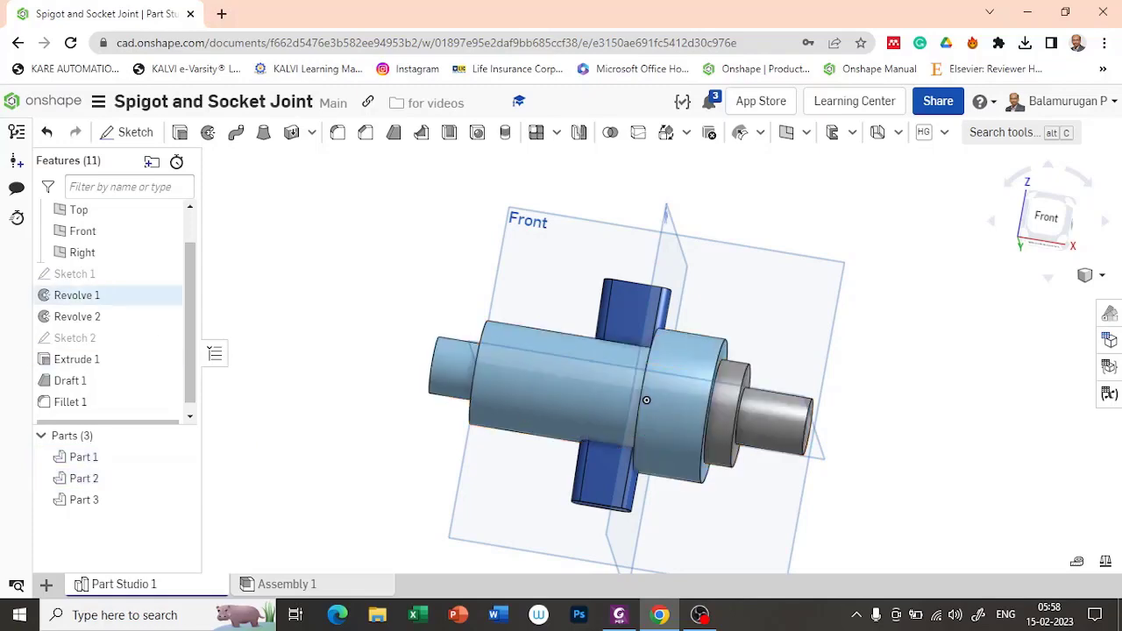
Inspect where the cotter passes through the joint from several angles, hiding Part 3 and showing it again.
{"action": "right_click_drag", "start_coordinate": [338, 386], "coordinate": [359, 401]}
{"action": "right_click_drag", "start_coordinate": [871, 328], "coordinate": [874, 392]}
{"action": "mouse_move", "coordinate": [345, 393]}
{"action": "right_mouse_down"}
{"action": "mouse_move", "coordinate": [336, 324]}
{"action": "mouse_move", "coordinate": [316, 351]}
{"action": "mouse_move", "coordinate": [341, 396]}
{"action": "mouse_move", "coordinate": [345, 379]}
{"action": "right_mouse_up"}
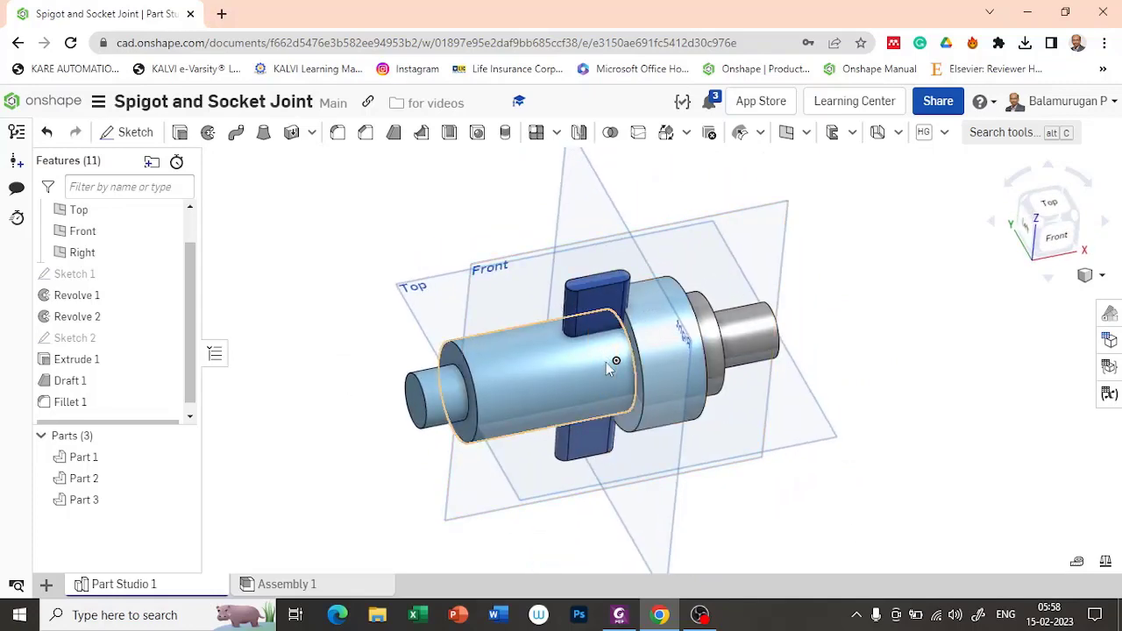
{"action": "left_click", "coordinate": [180, 500]}
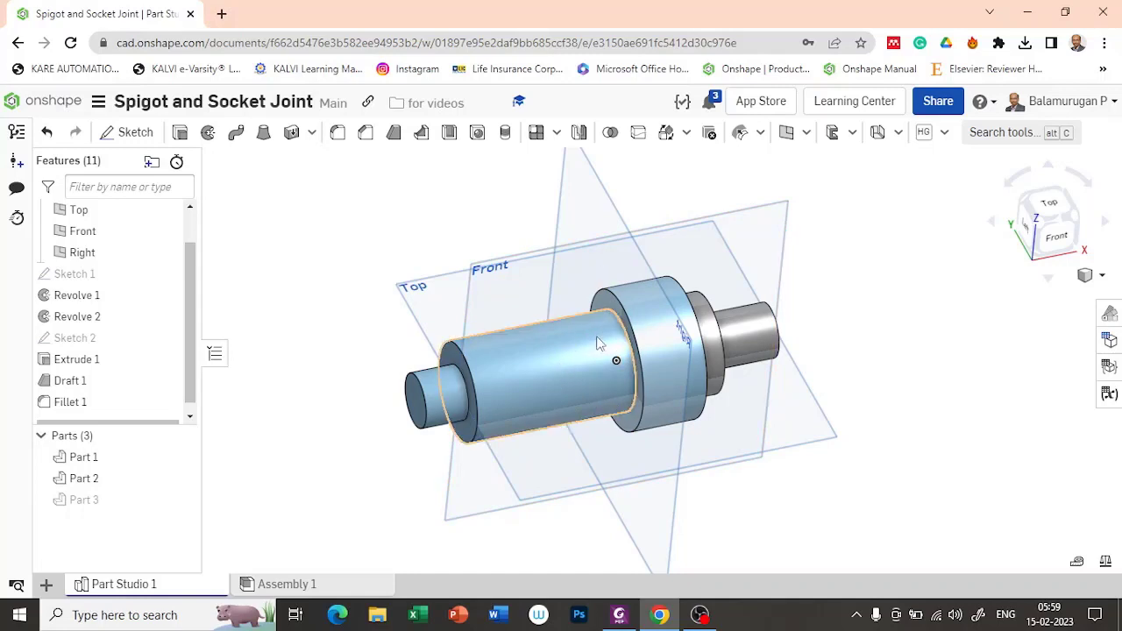
{"action": "left_click", "coordinate": [181, 499]}
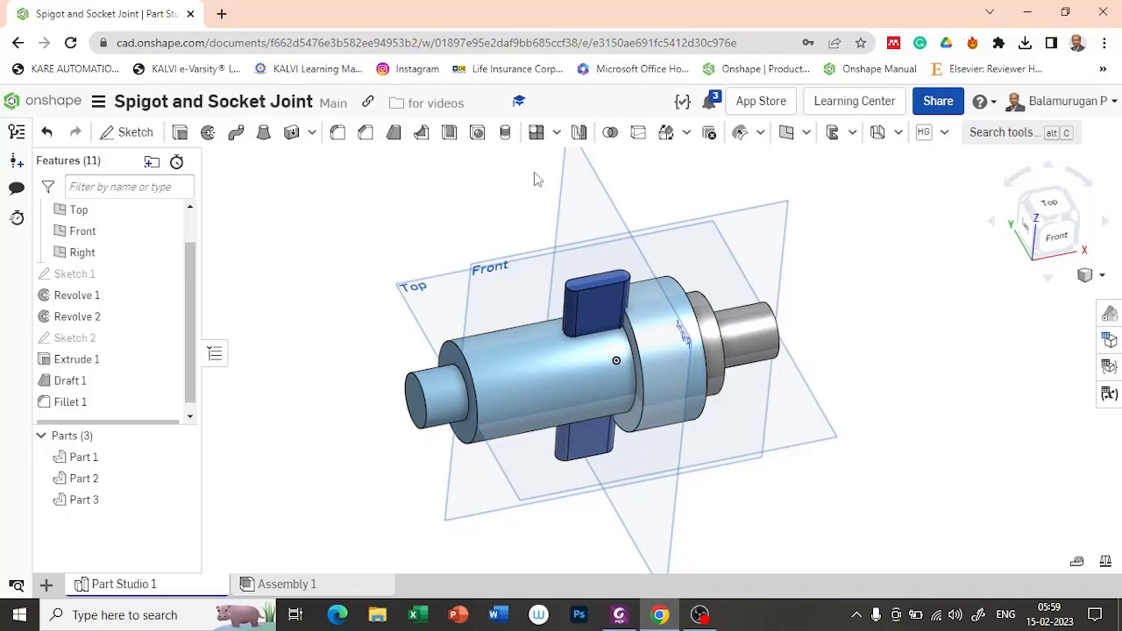
Subtract the cotter (Part 3) from Part 1 and Part 2 with a Boolean that keeps the tool, and hide the cotter.
{"action": "left_click", "coordinate": [611, 133]}
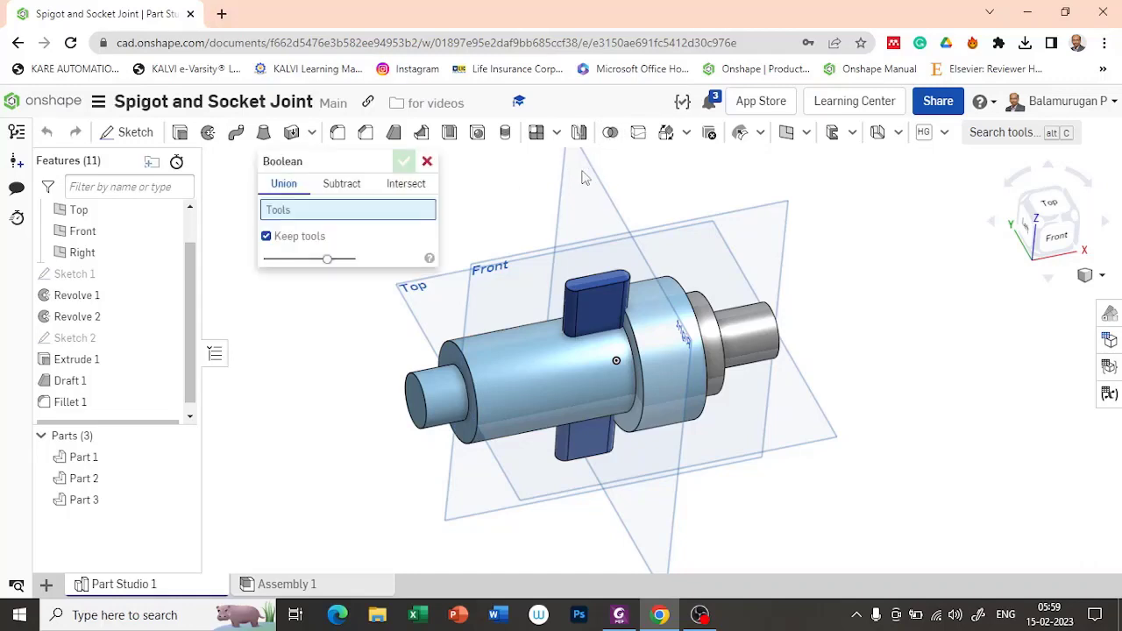
{"action": "left_click", "coordinate": [336, 187]}
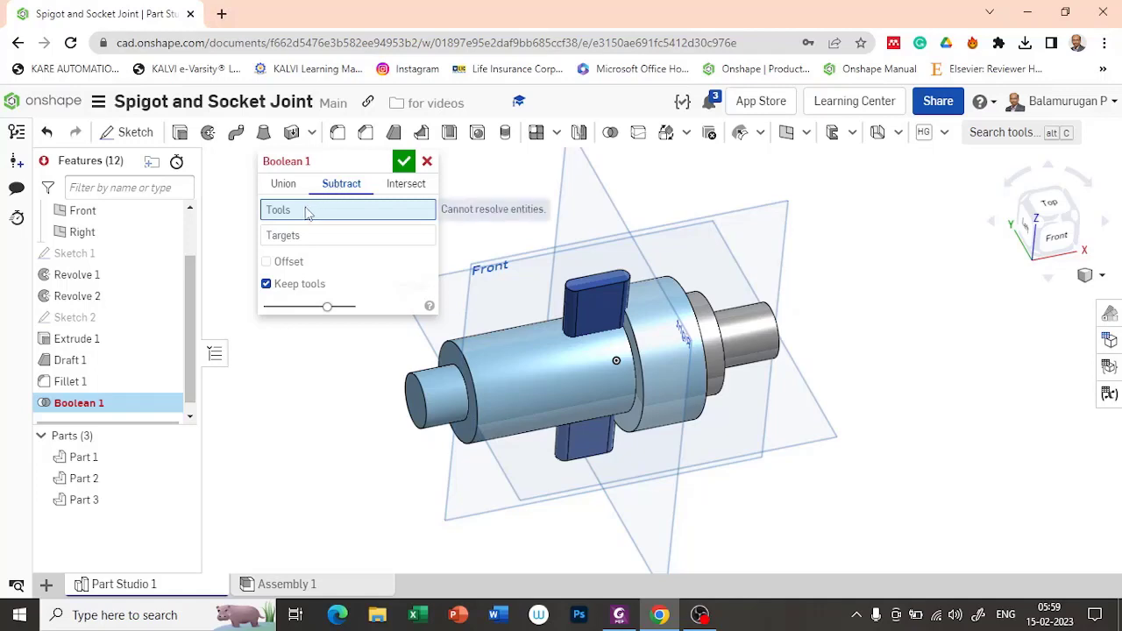
{"action": "left_click", "coordinate": [596, 294]}
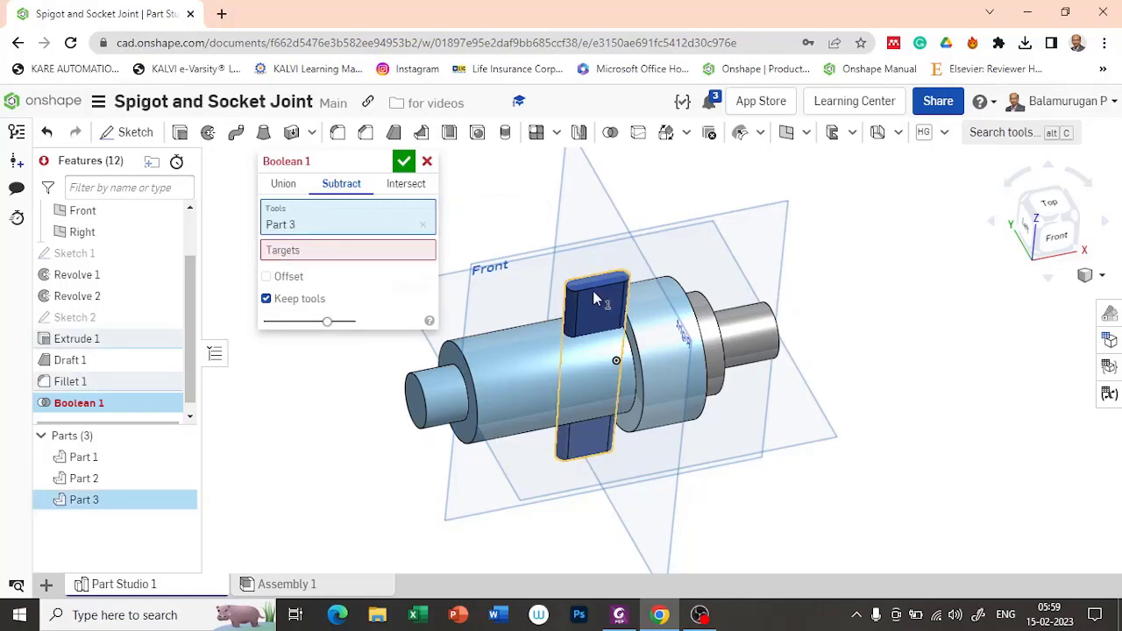
{"action": "left_click", "coordinate": [347, 252]}
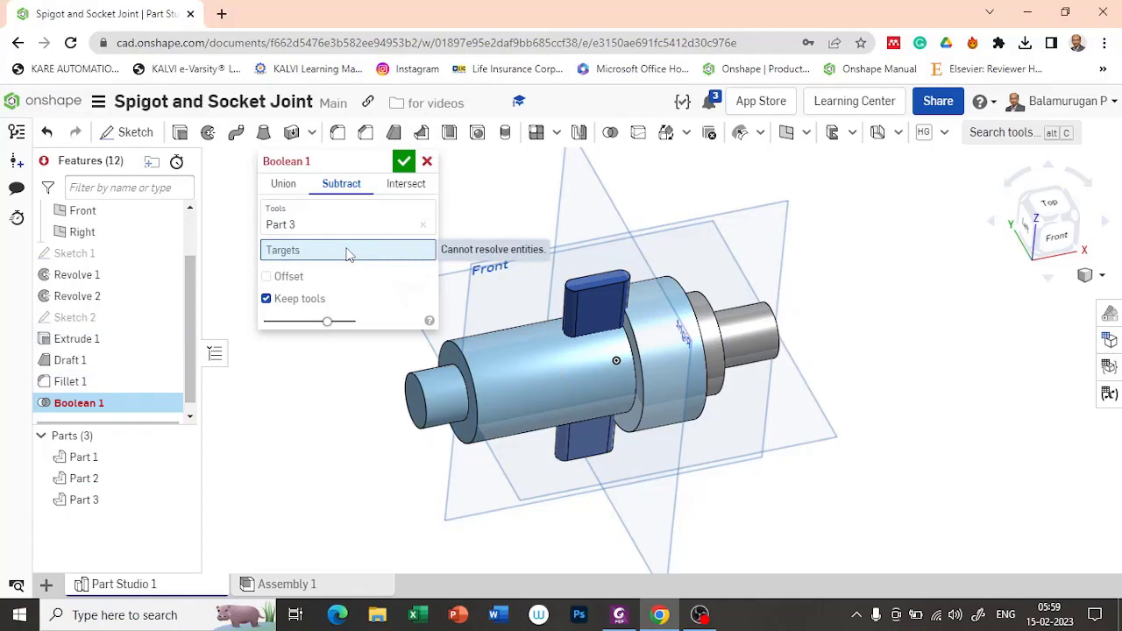
{"action": "left_click", "coordinate": [548, 379]}
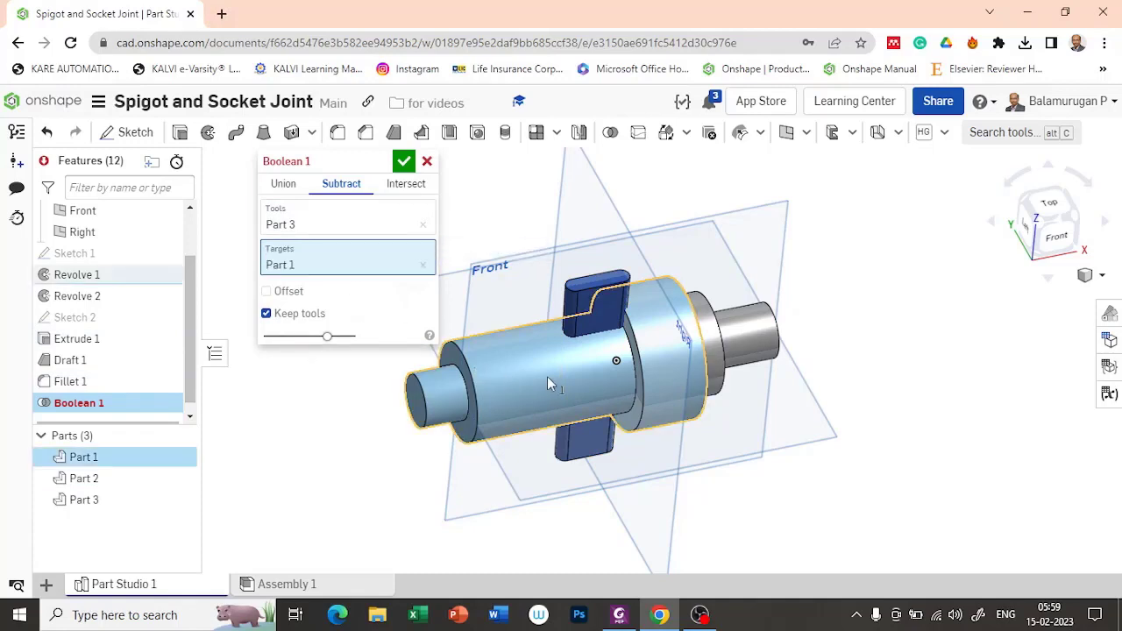
{"action": "left_click", "coordinate": [740, 336]}
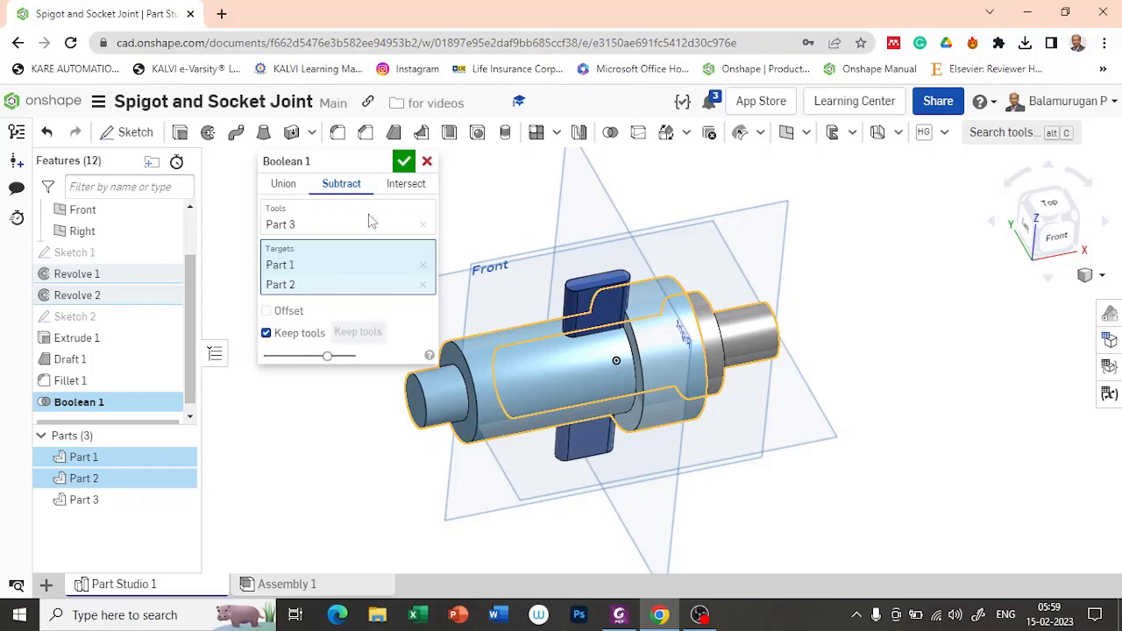
{"action": "left_click", "coordinate": [404, 163]}
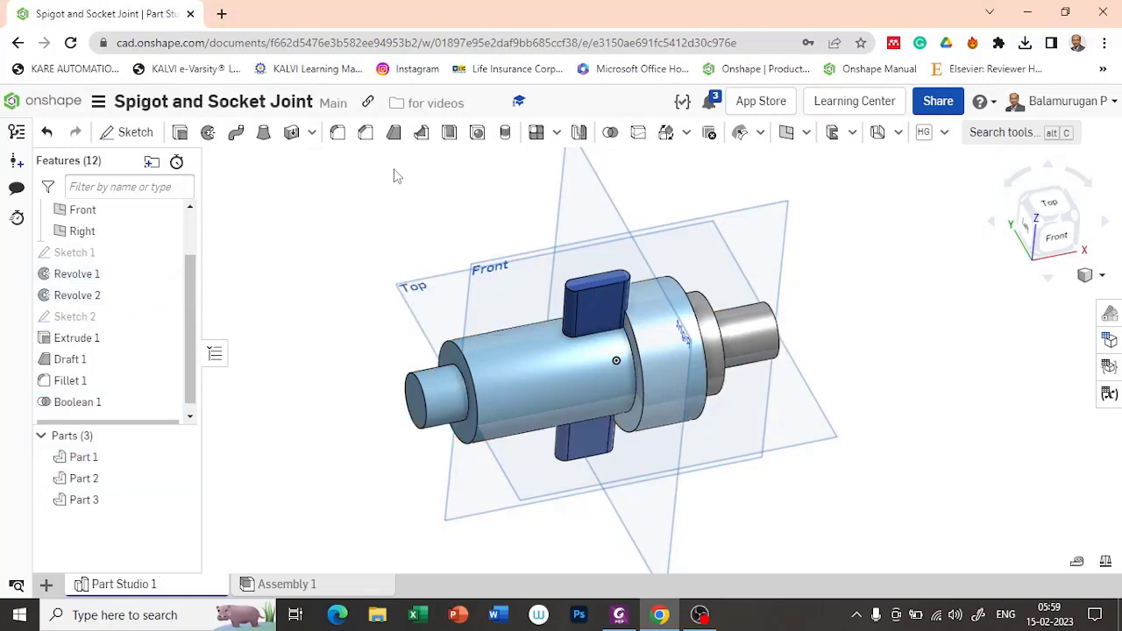
{"action": "left_click", "coordinate": [179, 499]}
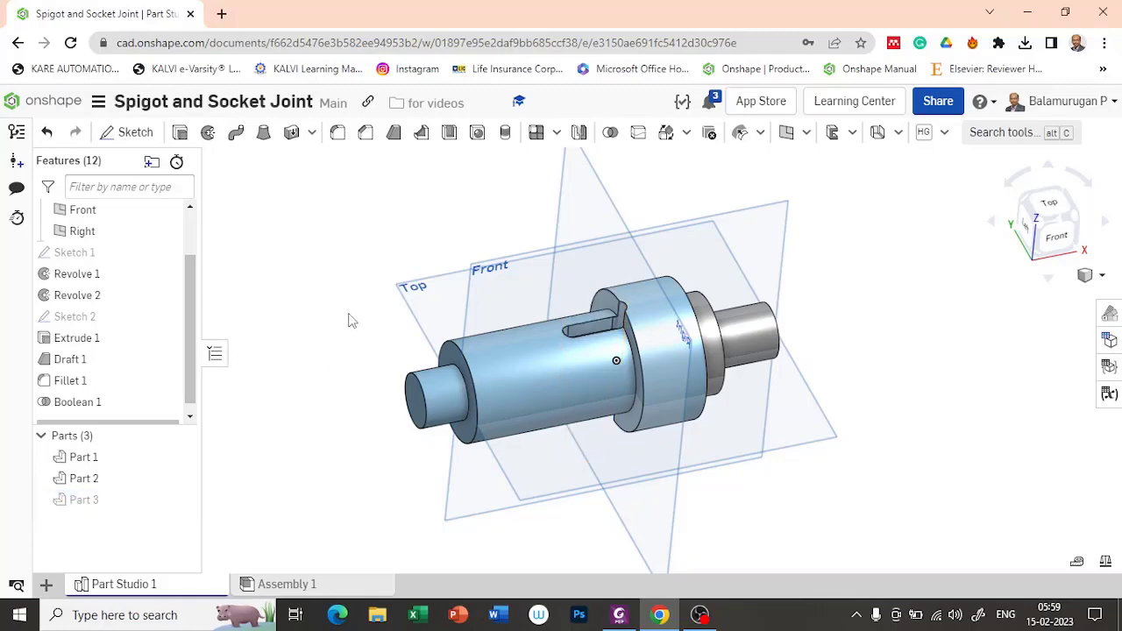